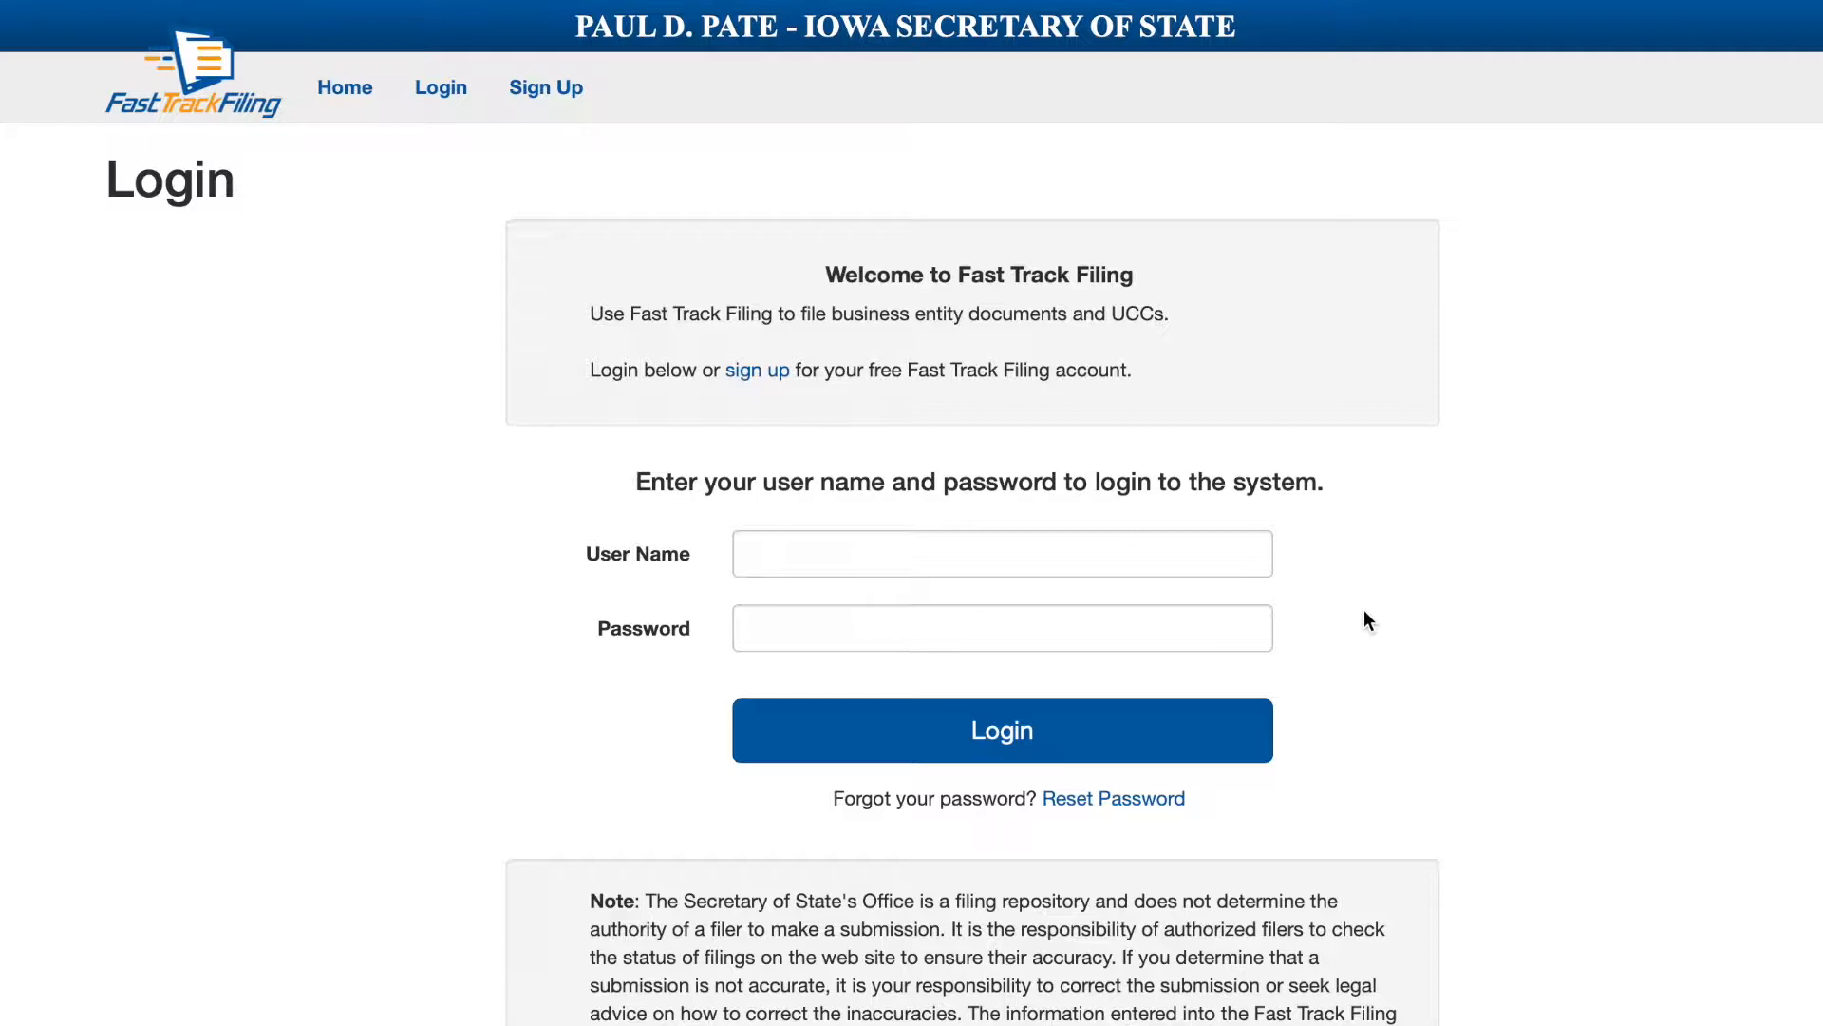
Scroll down the Iowa SOS Fast Track Filing page to reach the Login page.
scroll(933, 504, "down", 1)
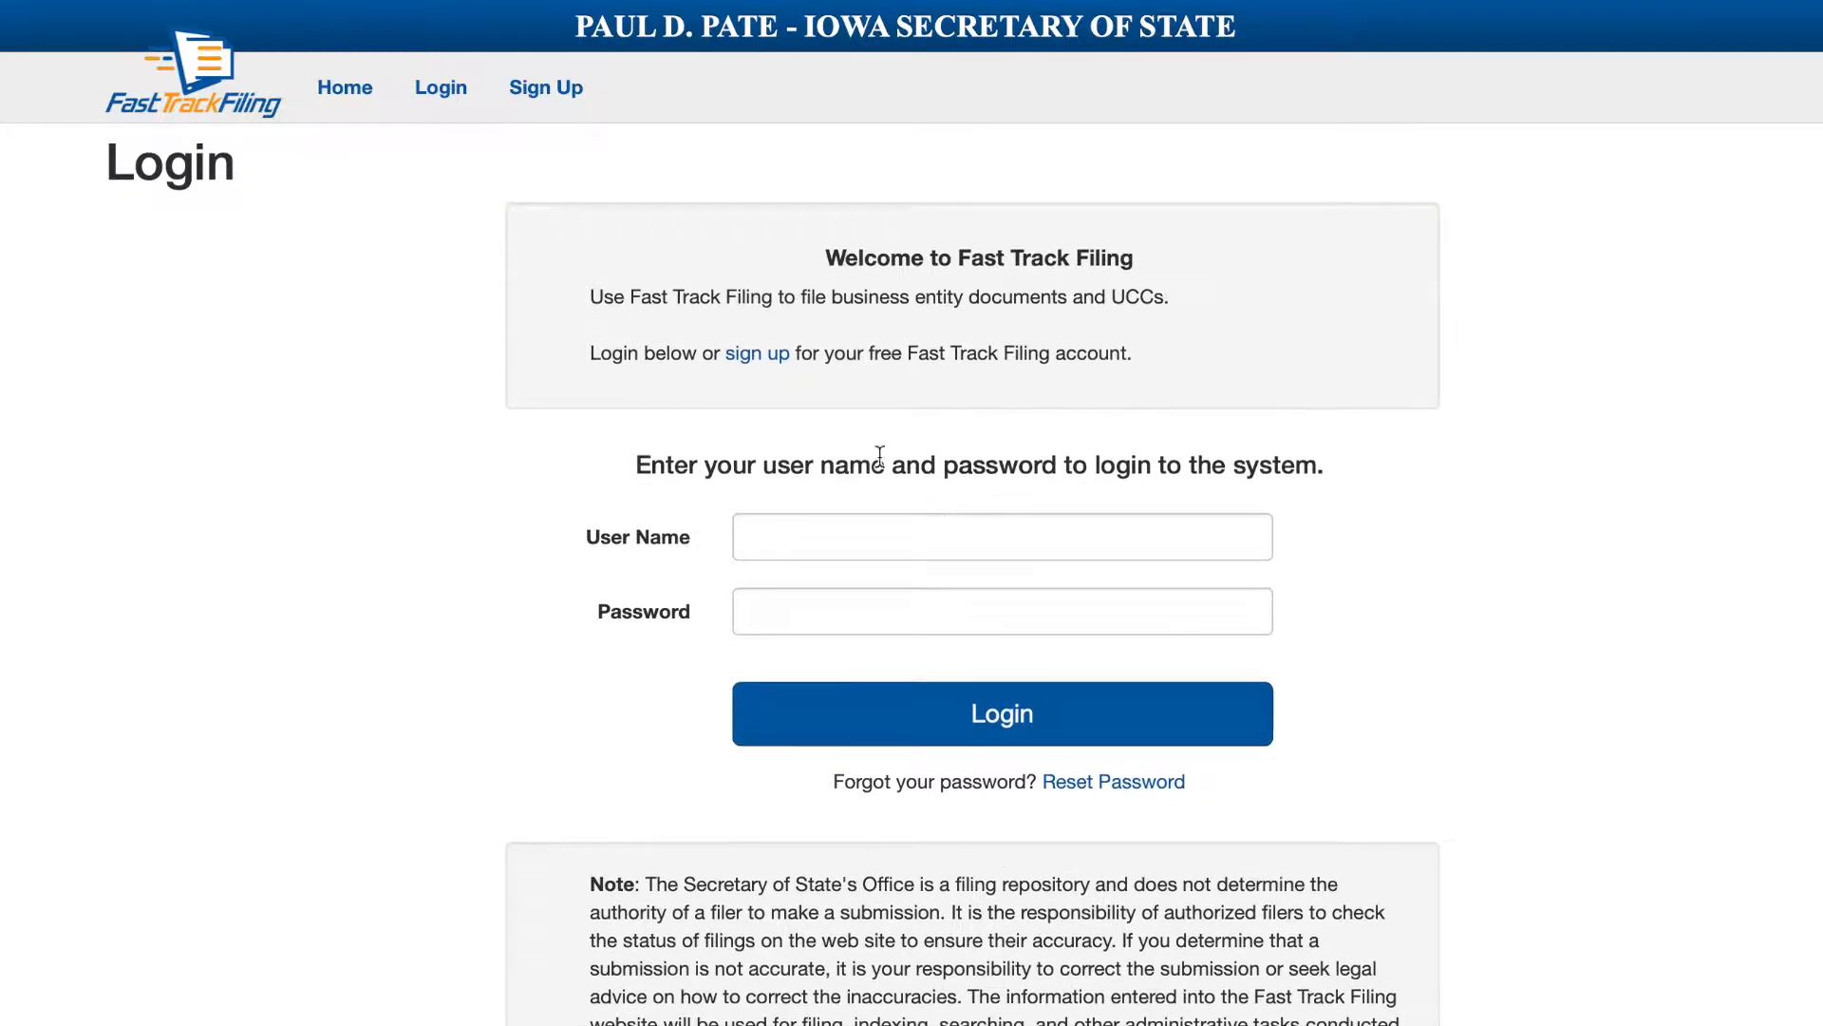
Start a new account sign-up with the user's first and last name and organization VAHelp.
left_click(746, 355)
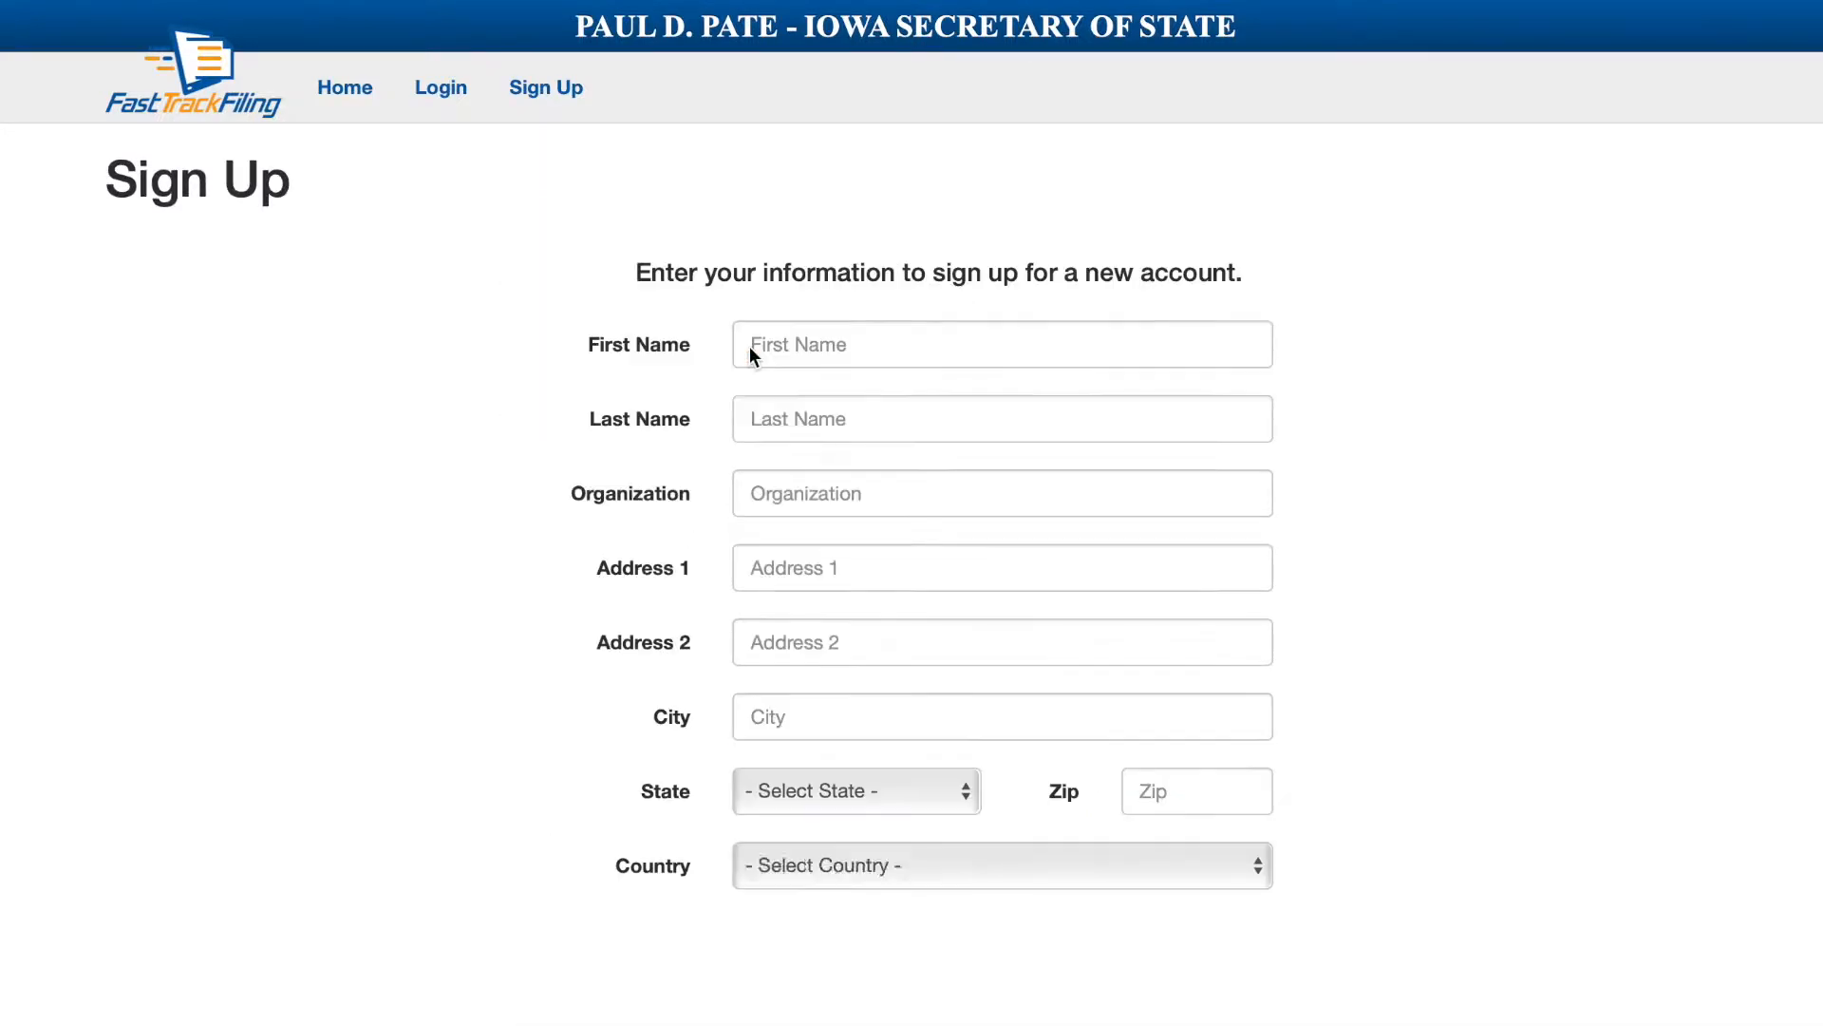
left_click(784, 355)
key("Tab")
key("Tab")
type("VAHEl")
key("BackSpace")
key("BackSpace")
type("elp LL")
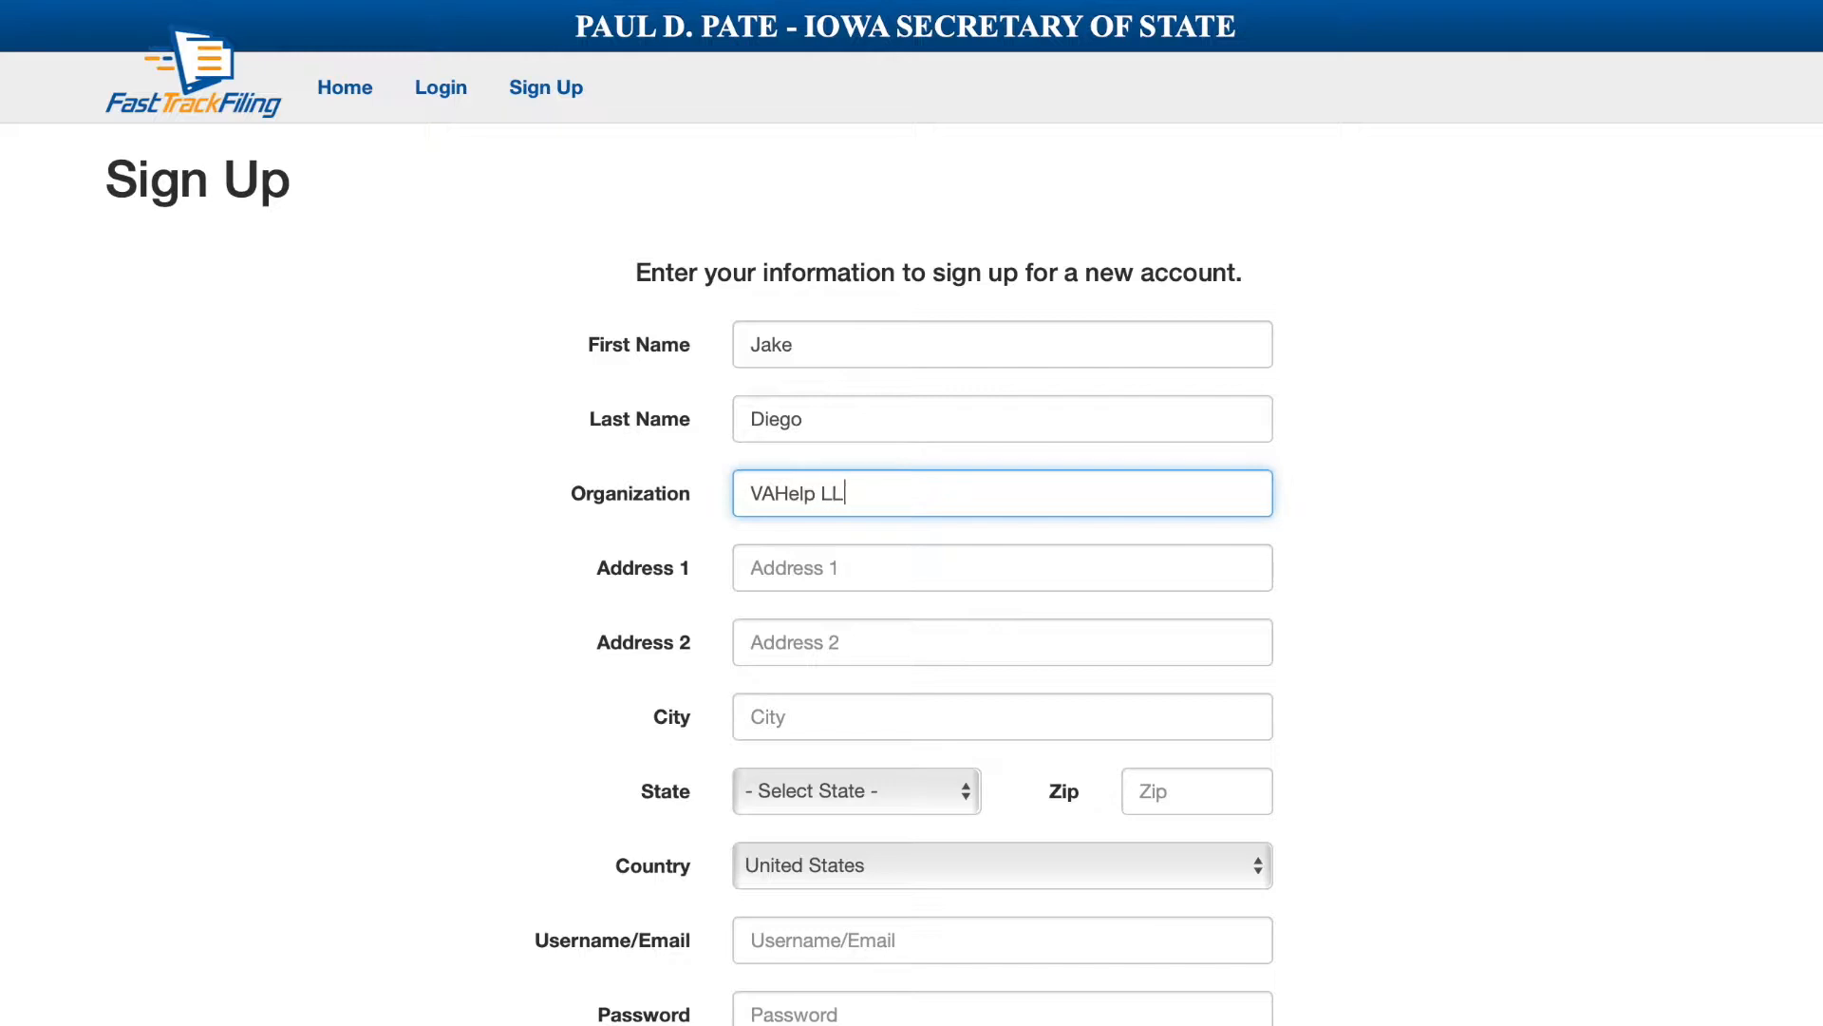
key("Tab")
Fill in the street address, city Waterloo, state Iowa, zip code and the account e-mail.
key("Tab")
key("Tab")
key("Tab")
key("Tab")
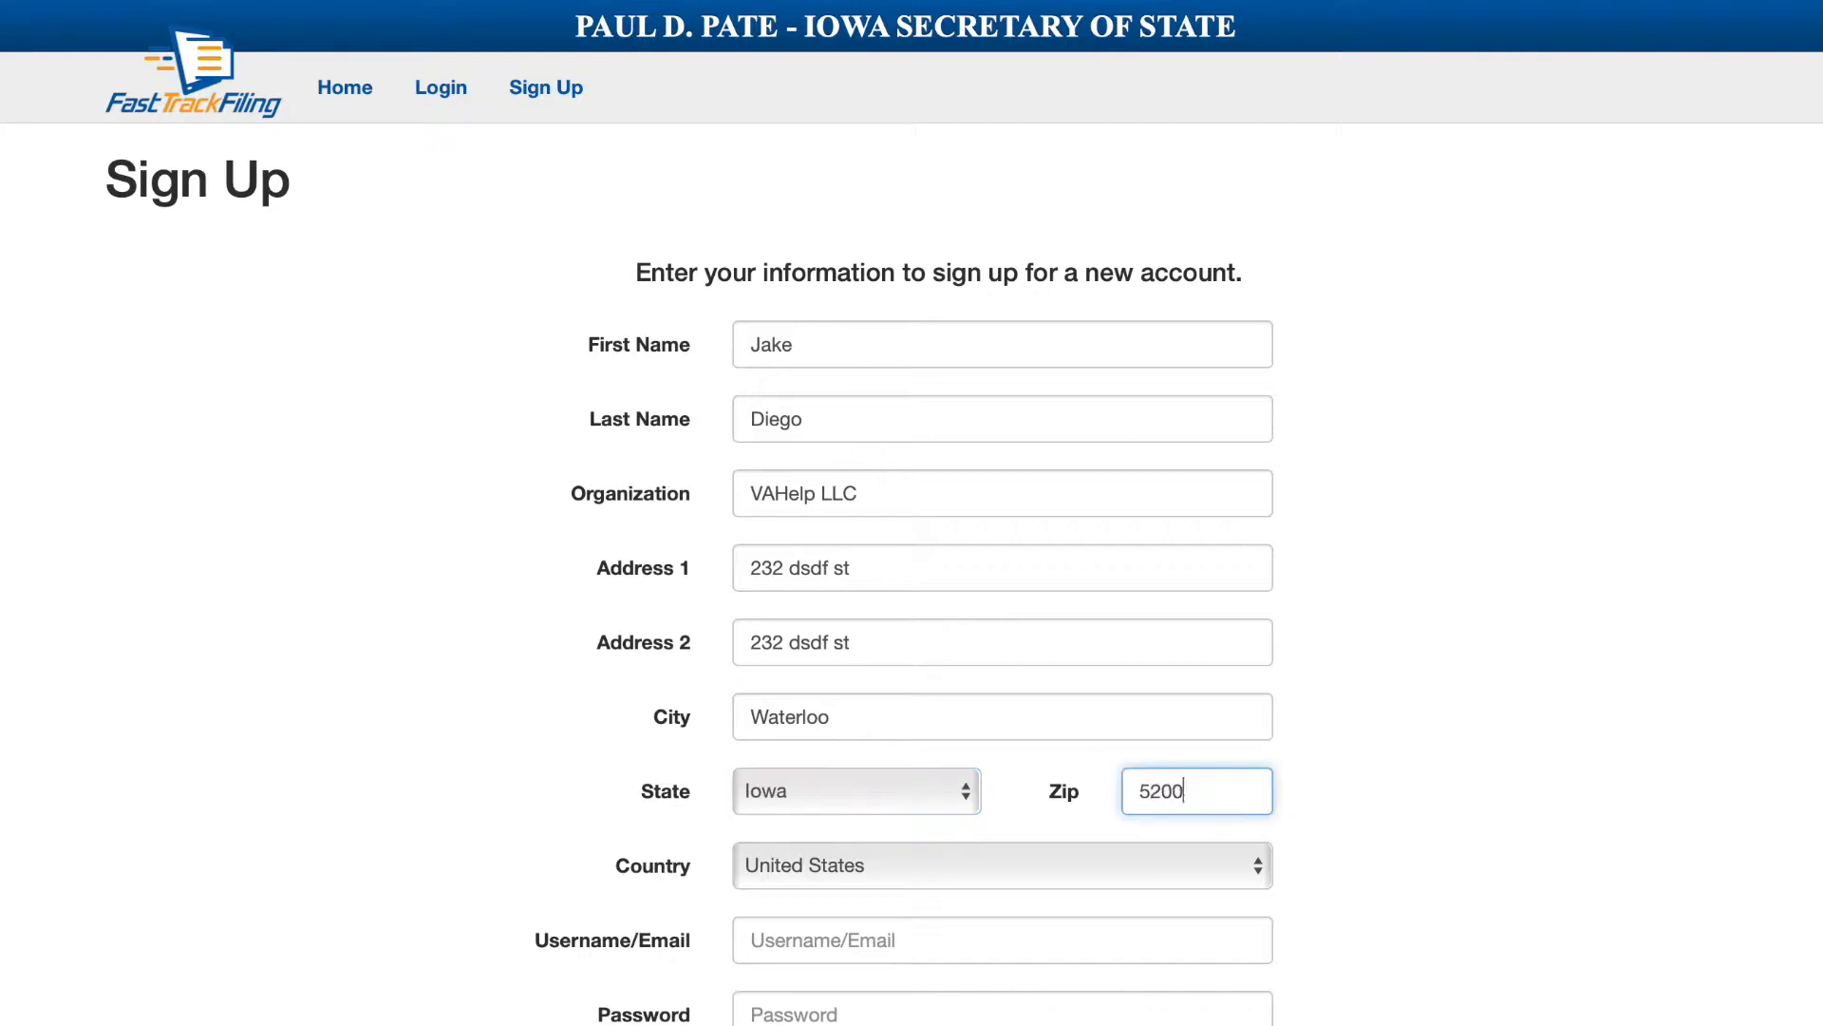
key("Tab")
key("Tab")
scroll(1045, 977, "down", 2)
key("Tab")
Enter and confirm the account password, then submit the sign-up.
type("•••••")
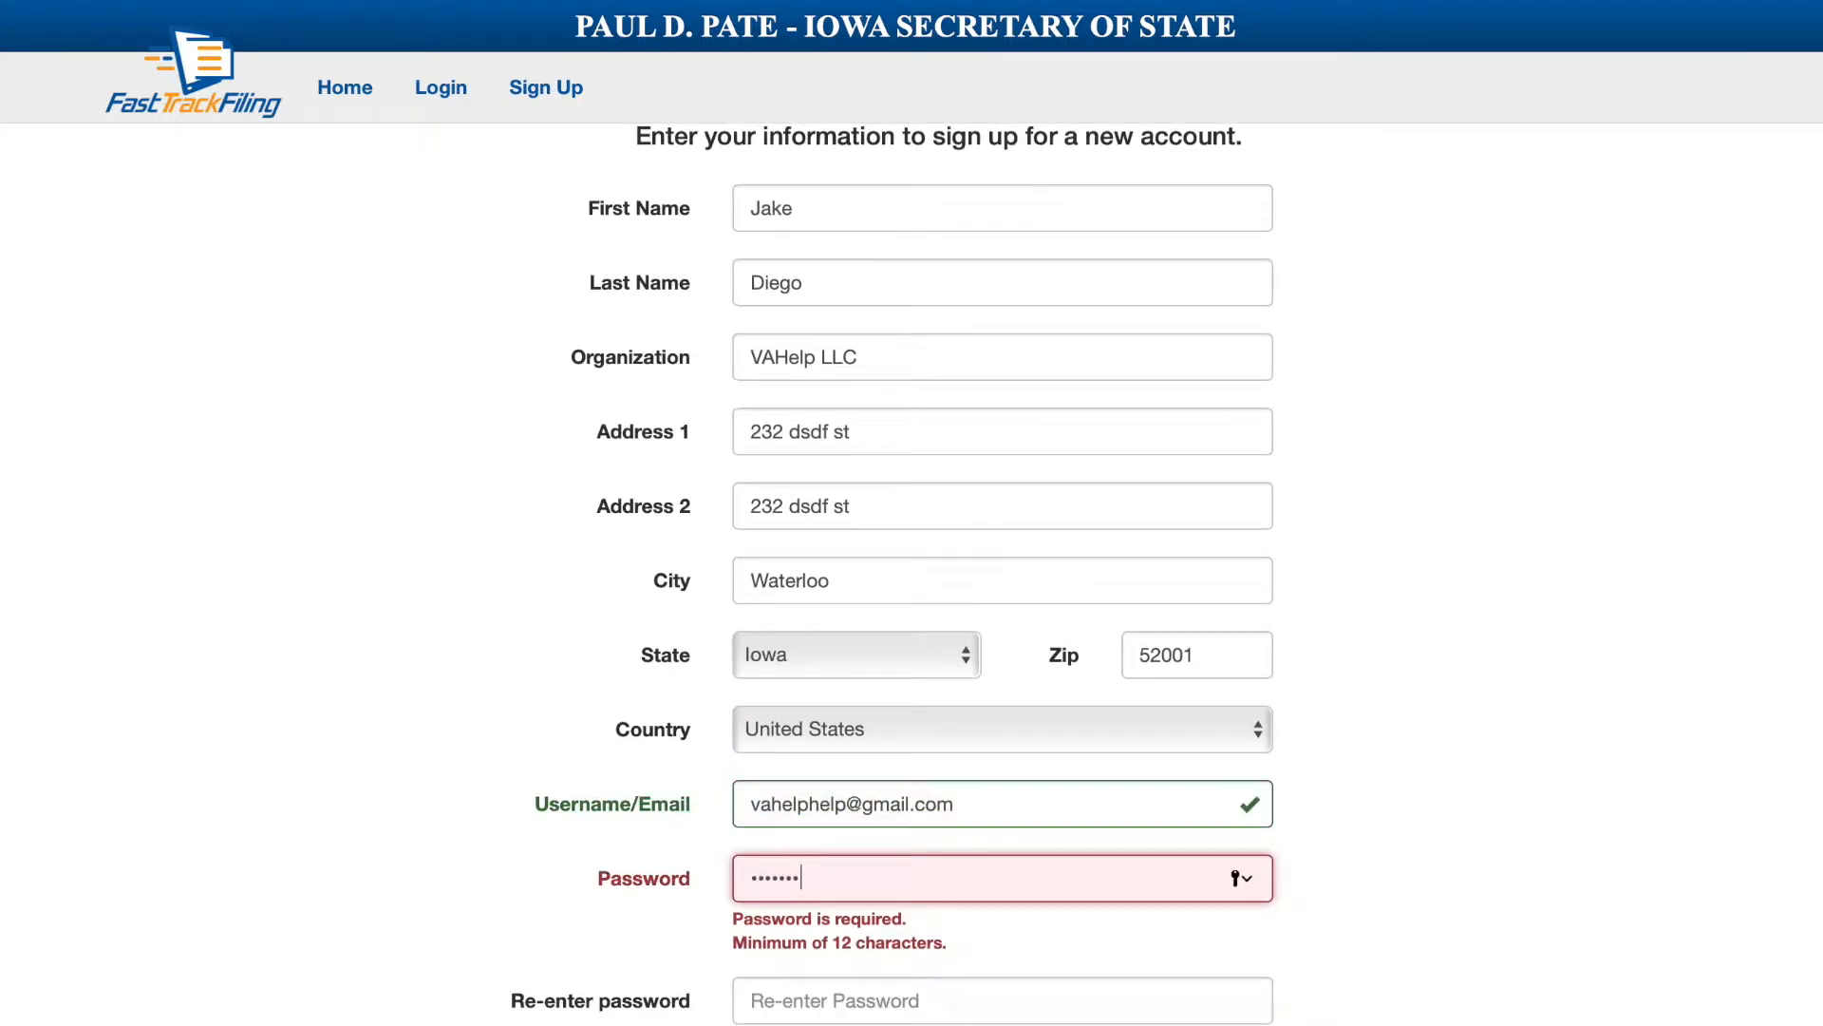
key("Tab")
type("••••••••")
key("shift+Tab")
type("•••")
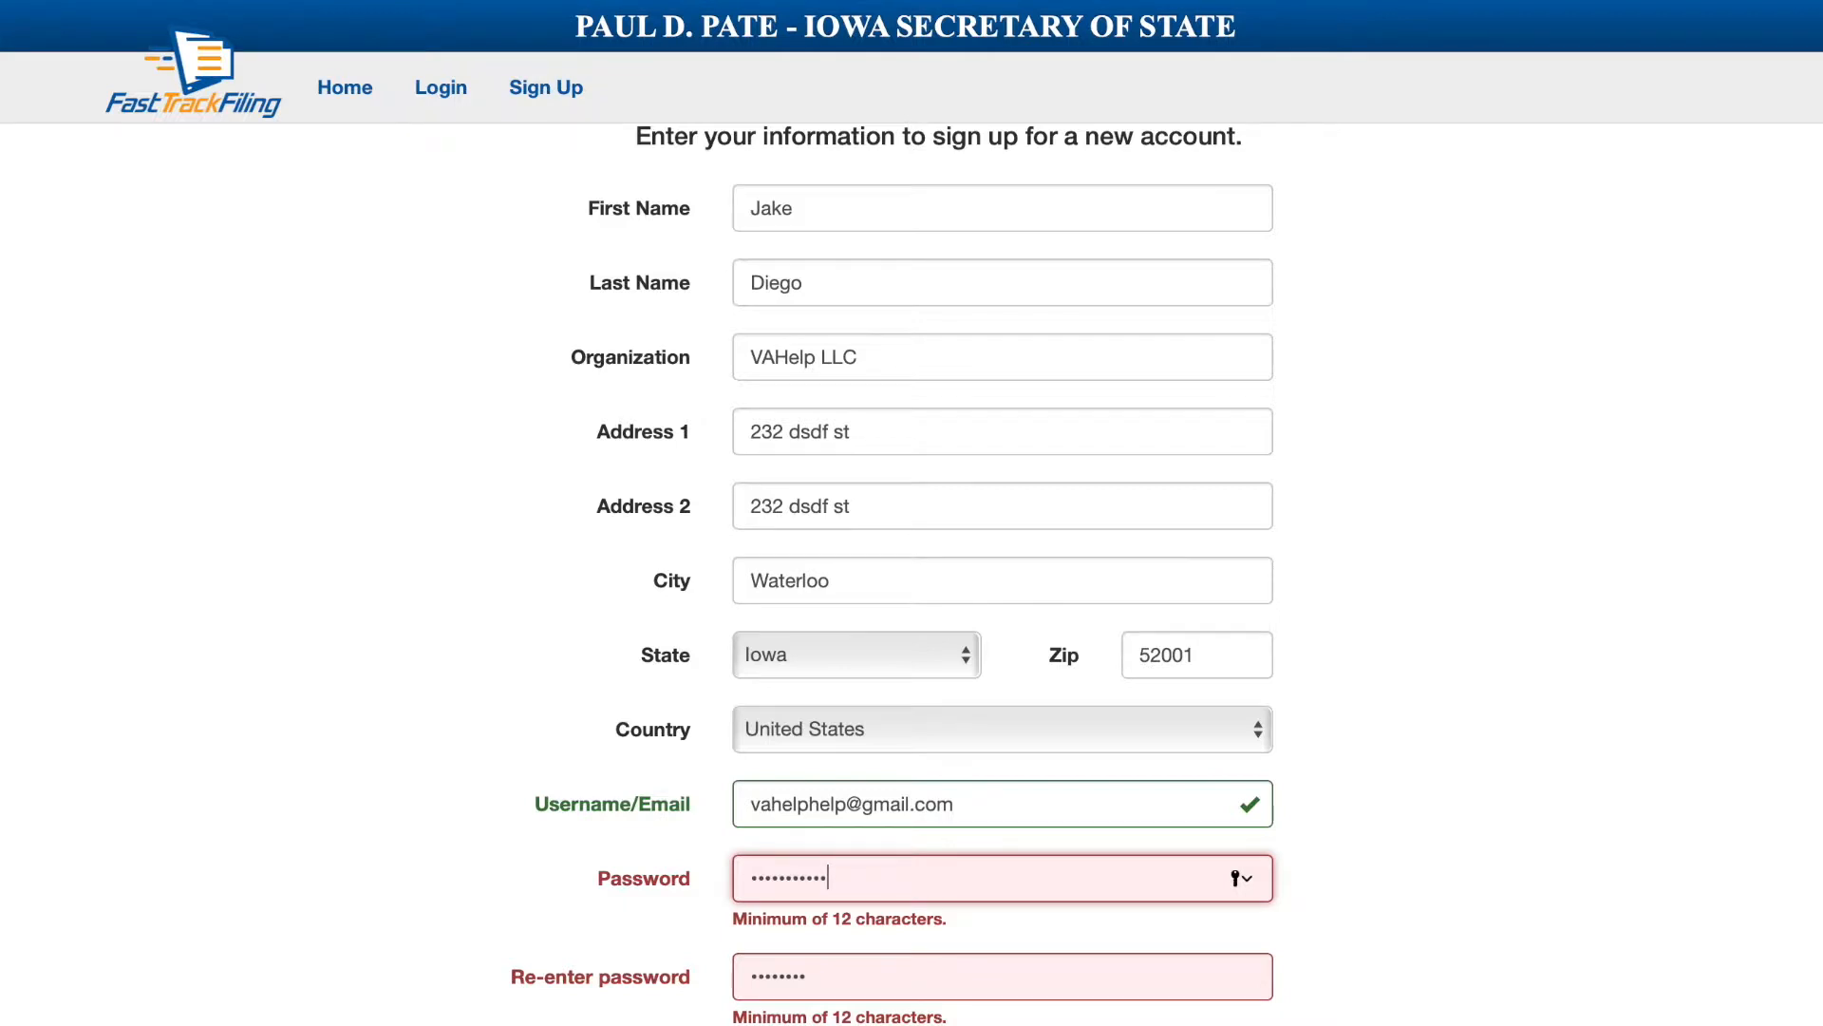
type("•")
key("Tab")
type("•")
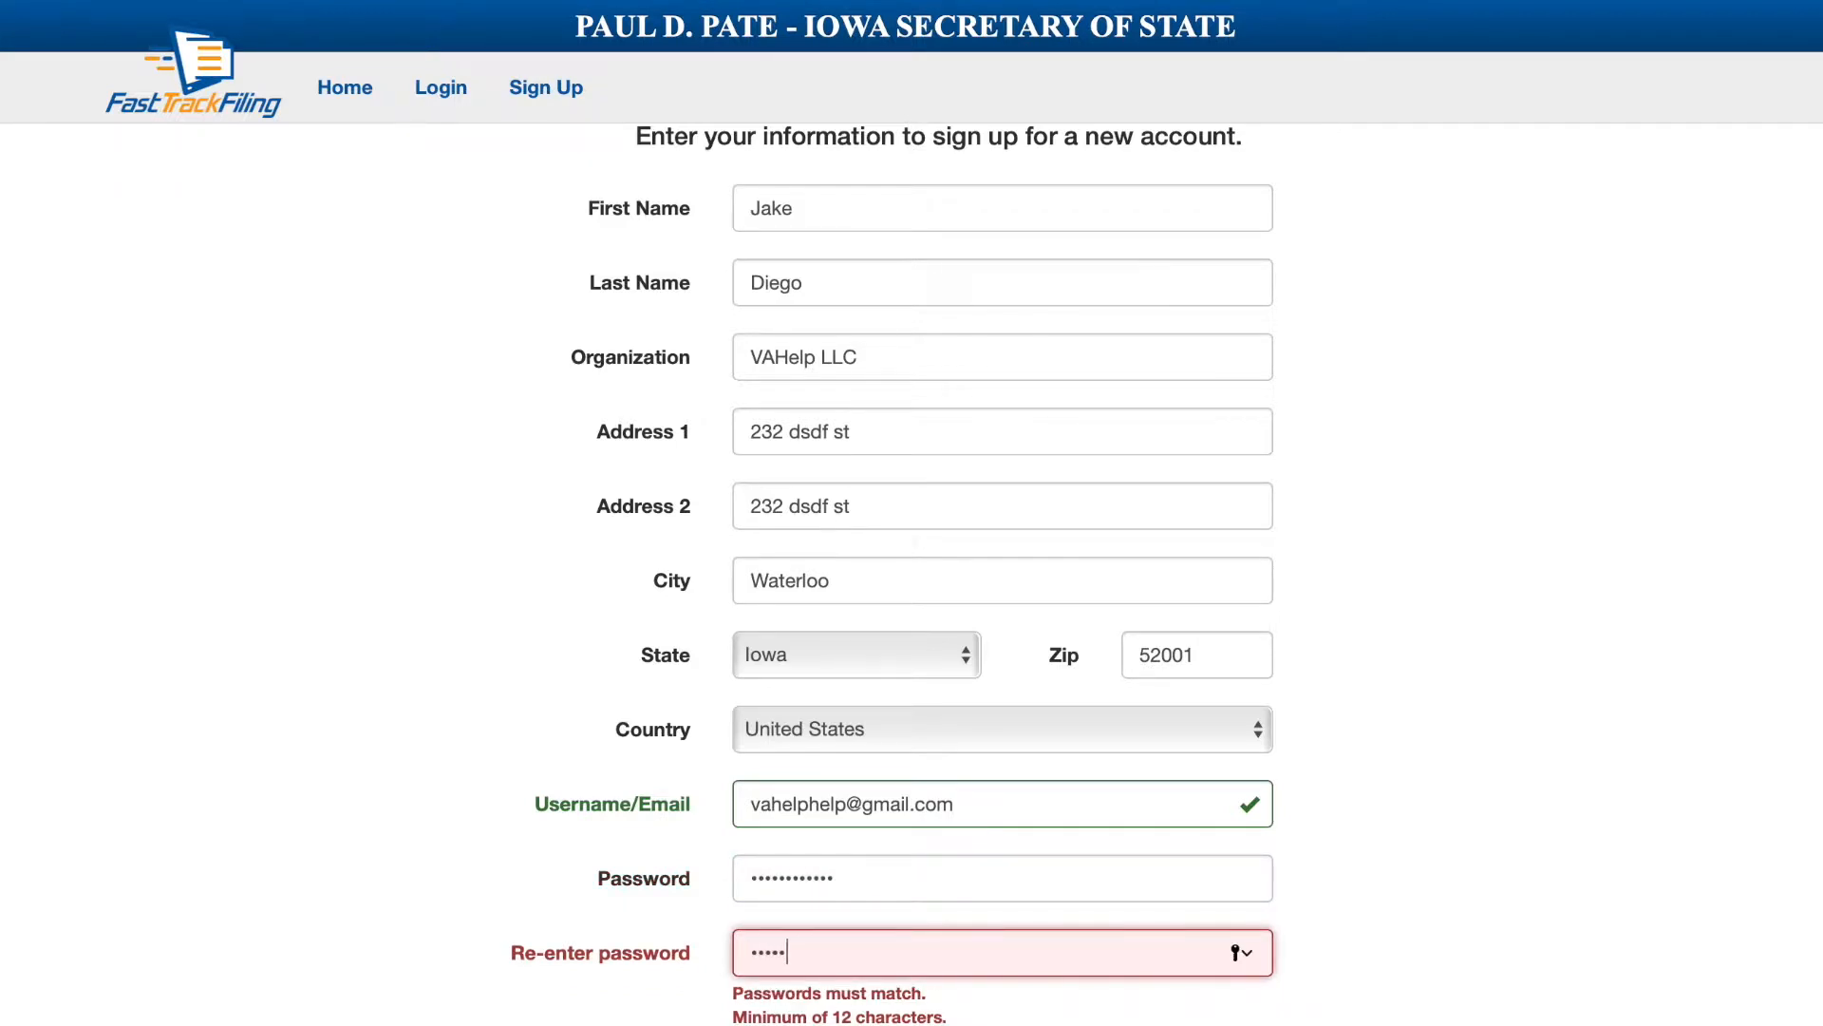
key("Return")
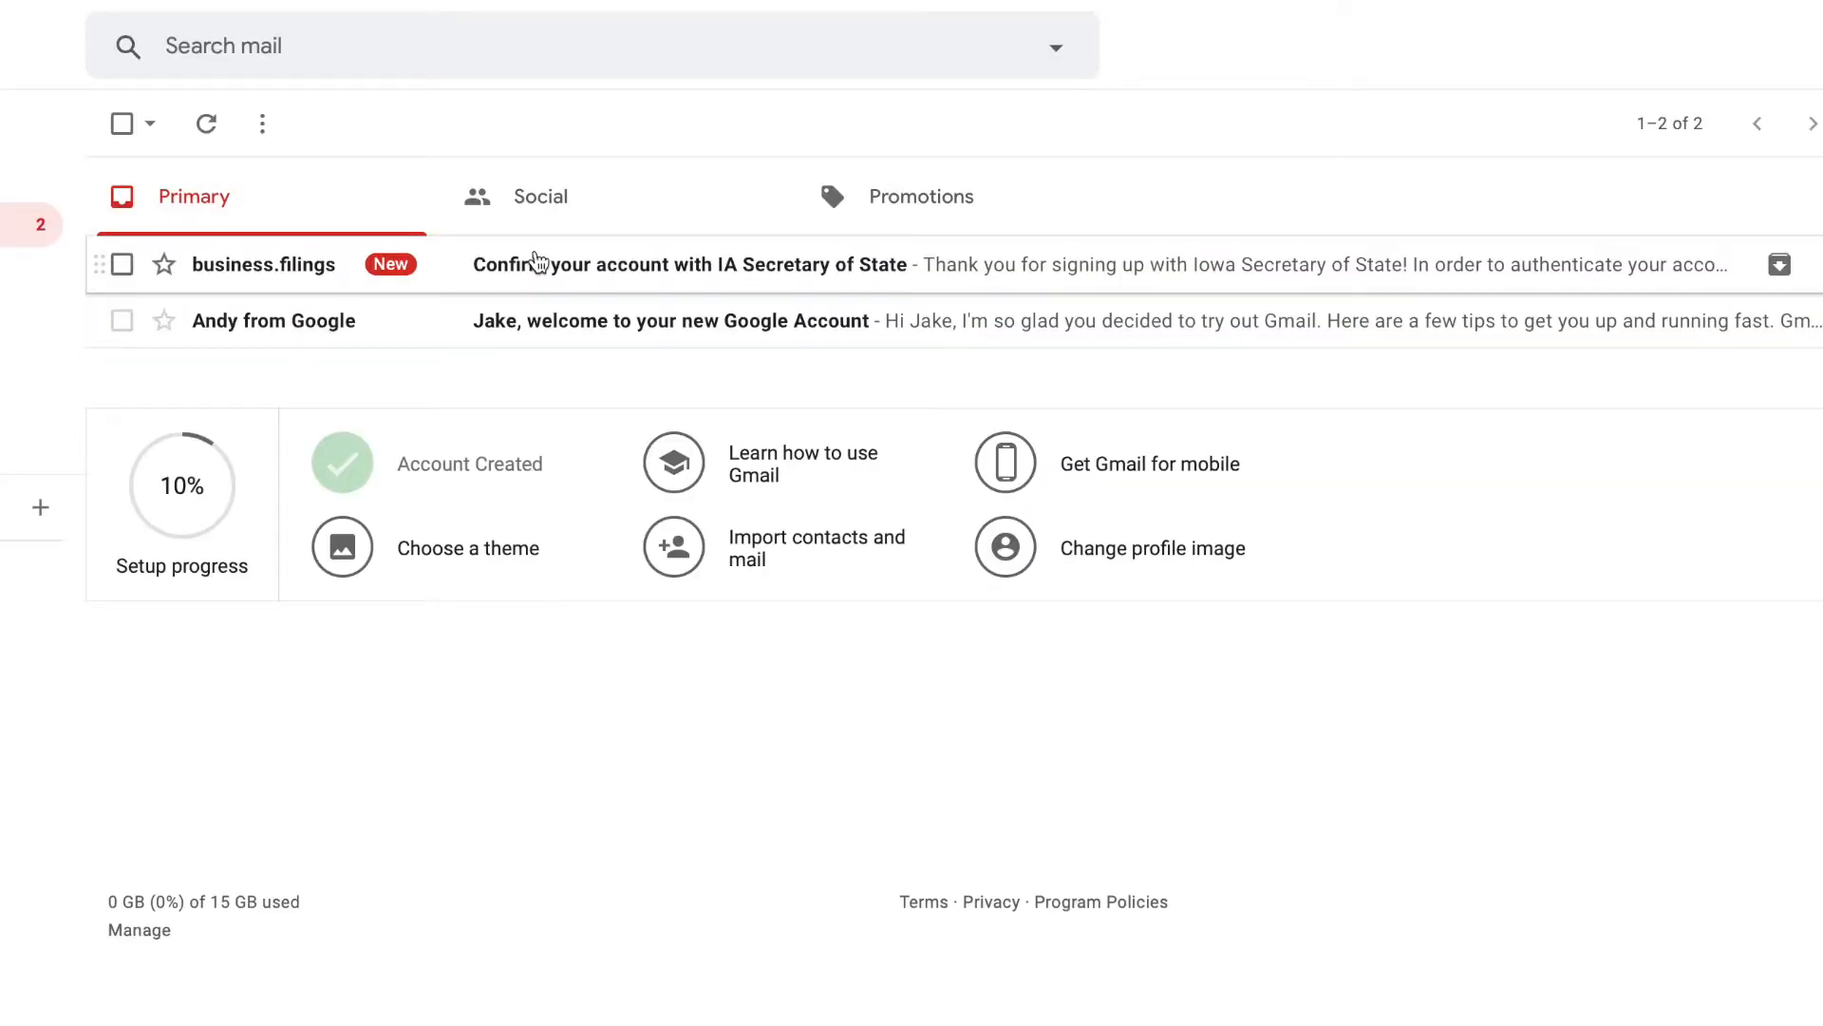
Validate the account through the link in the confirmation email and go to Login.
left_click(536, 261)
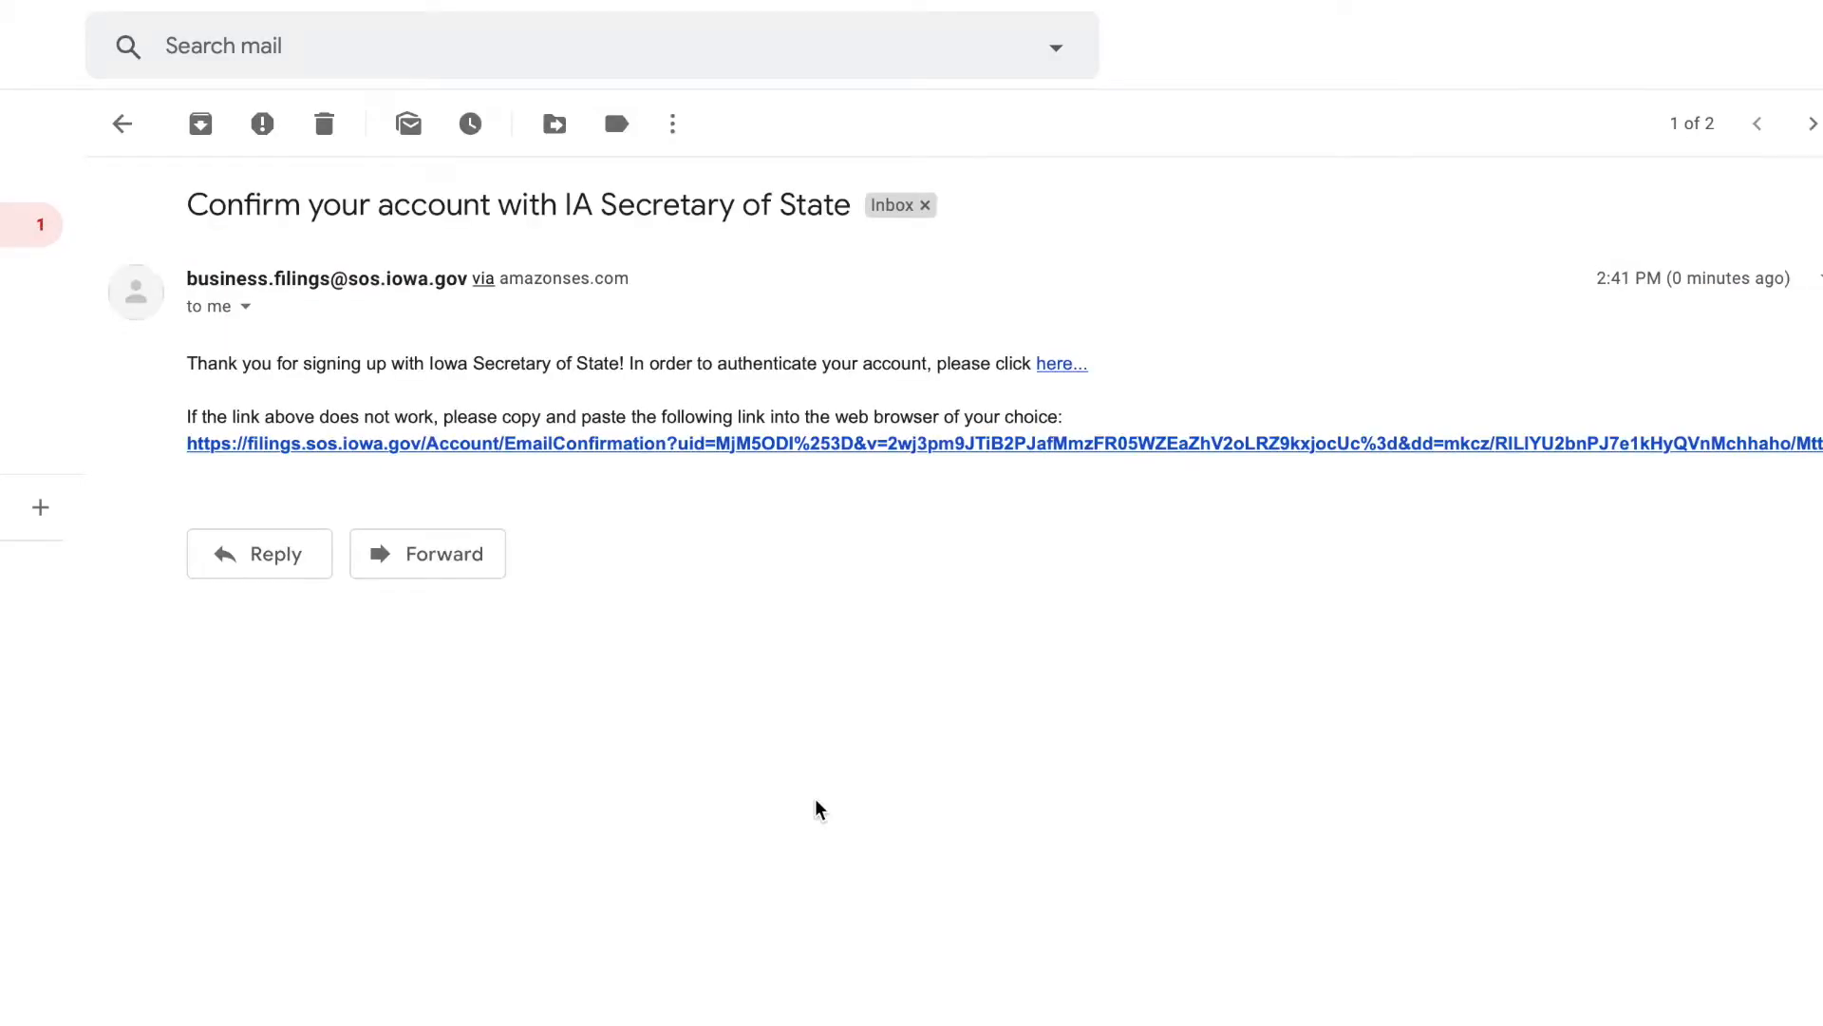
left_click(686, 455)
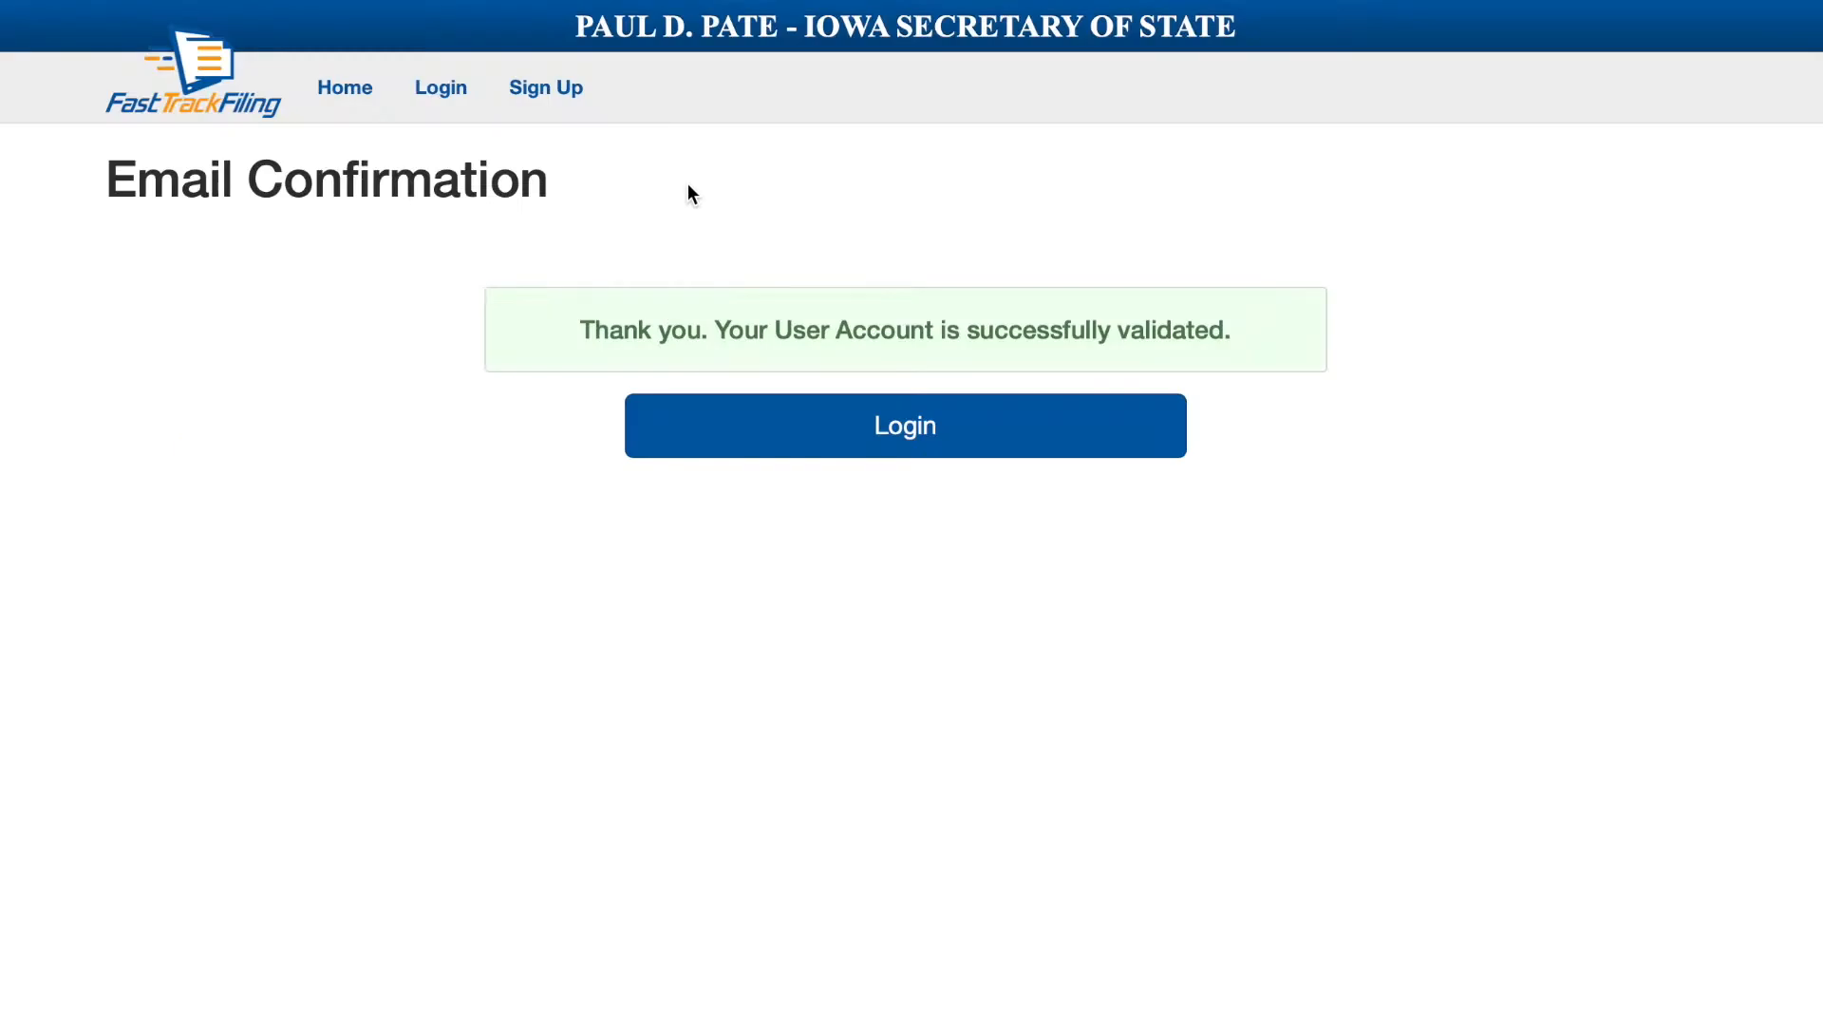
left_click(870, 442)
Sign in with the account e-mail and password, declining to save the password.
left_click(791, 567)
key("Tab")
type("•••••••••••")
key("Return")
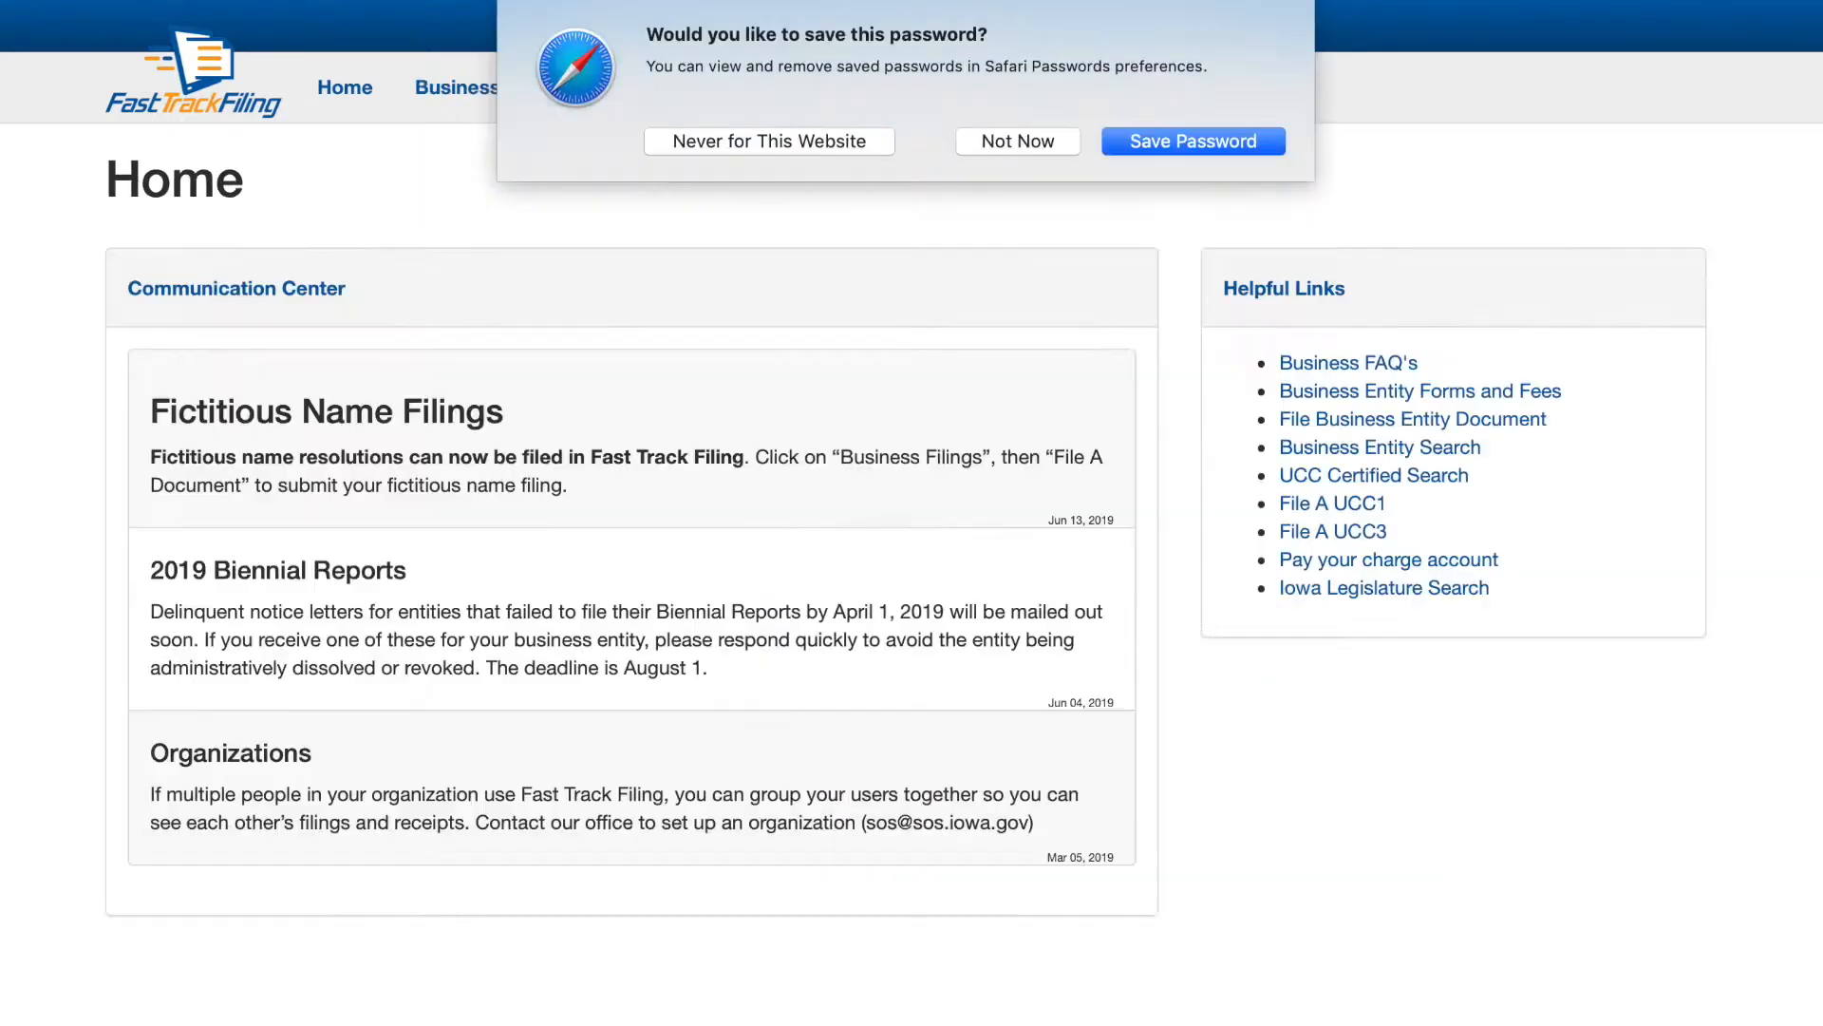
left_click(1008, 144)
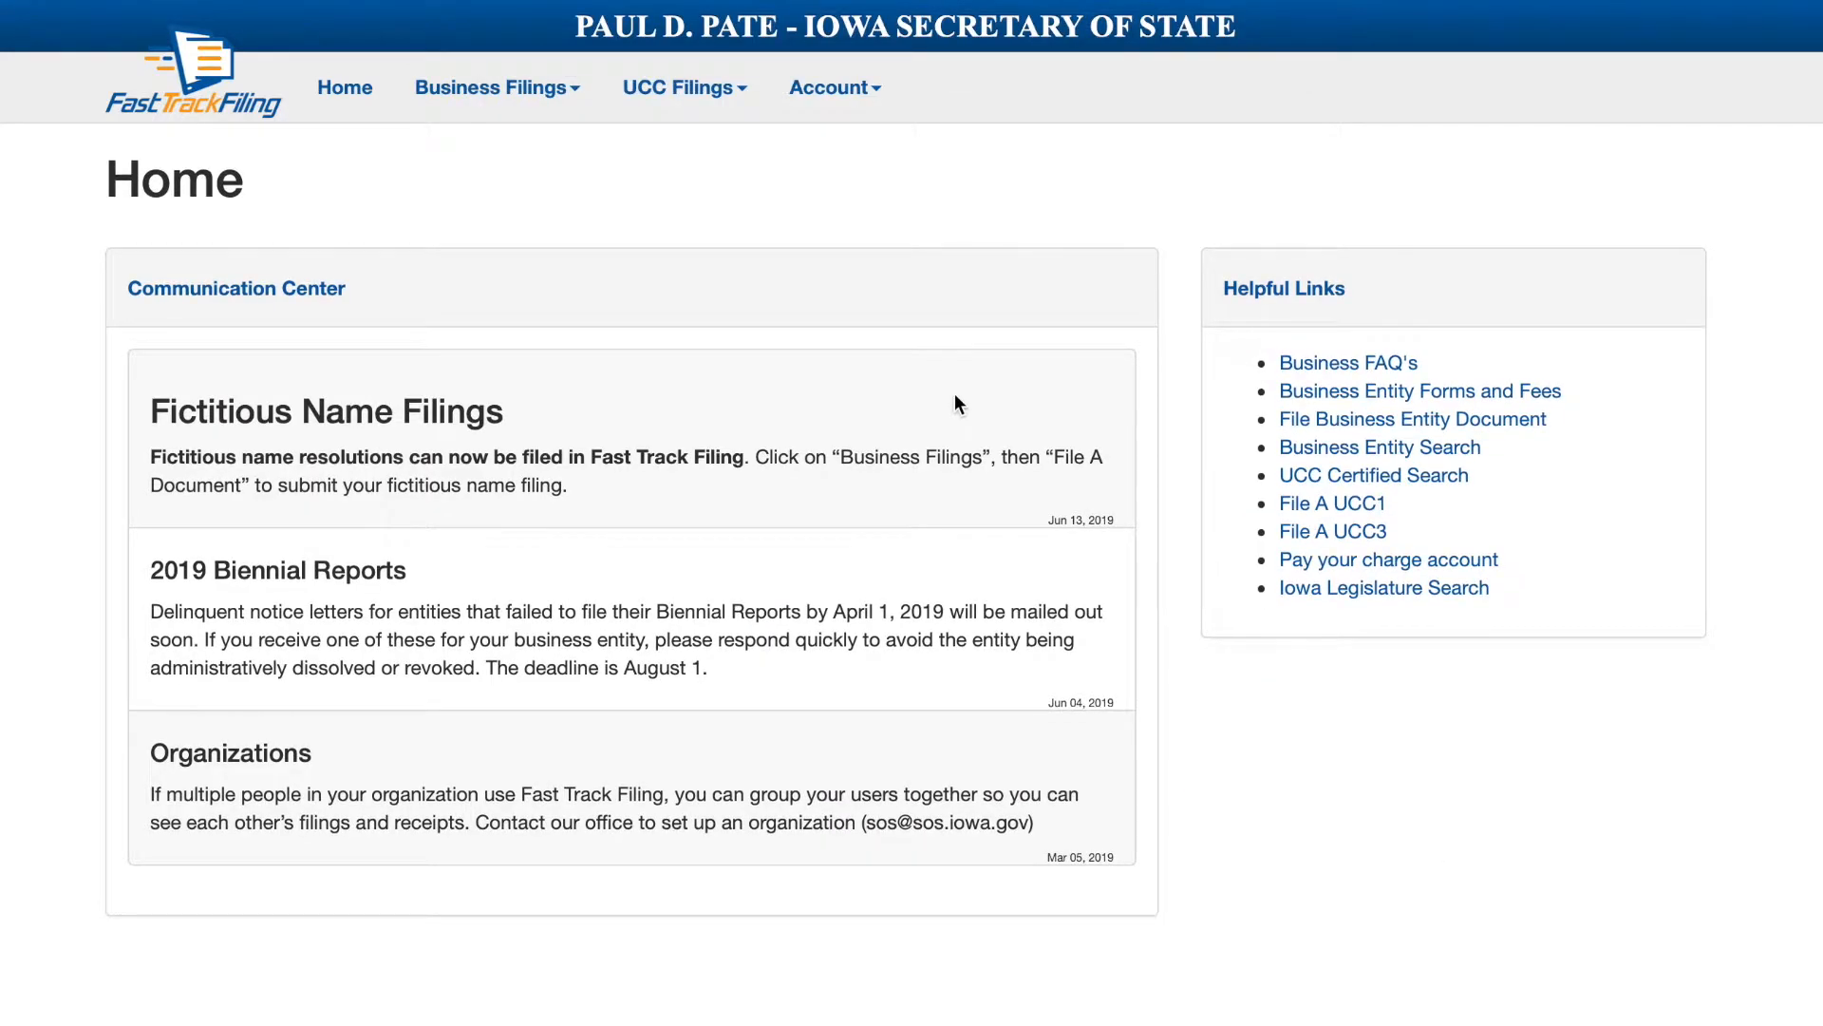
Go to Business Filings > File A Document, choose 'Form an Iowa limited liability company', and scroll the form.
left_click(480, 86)
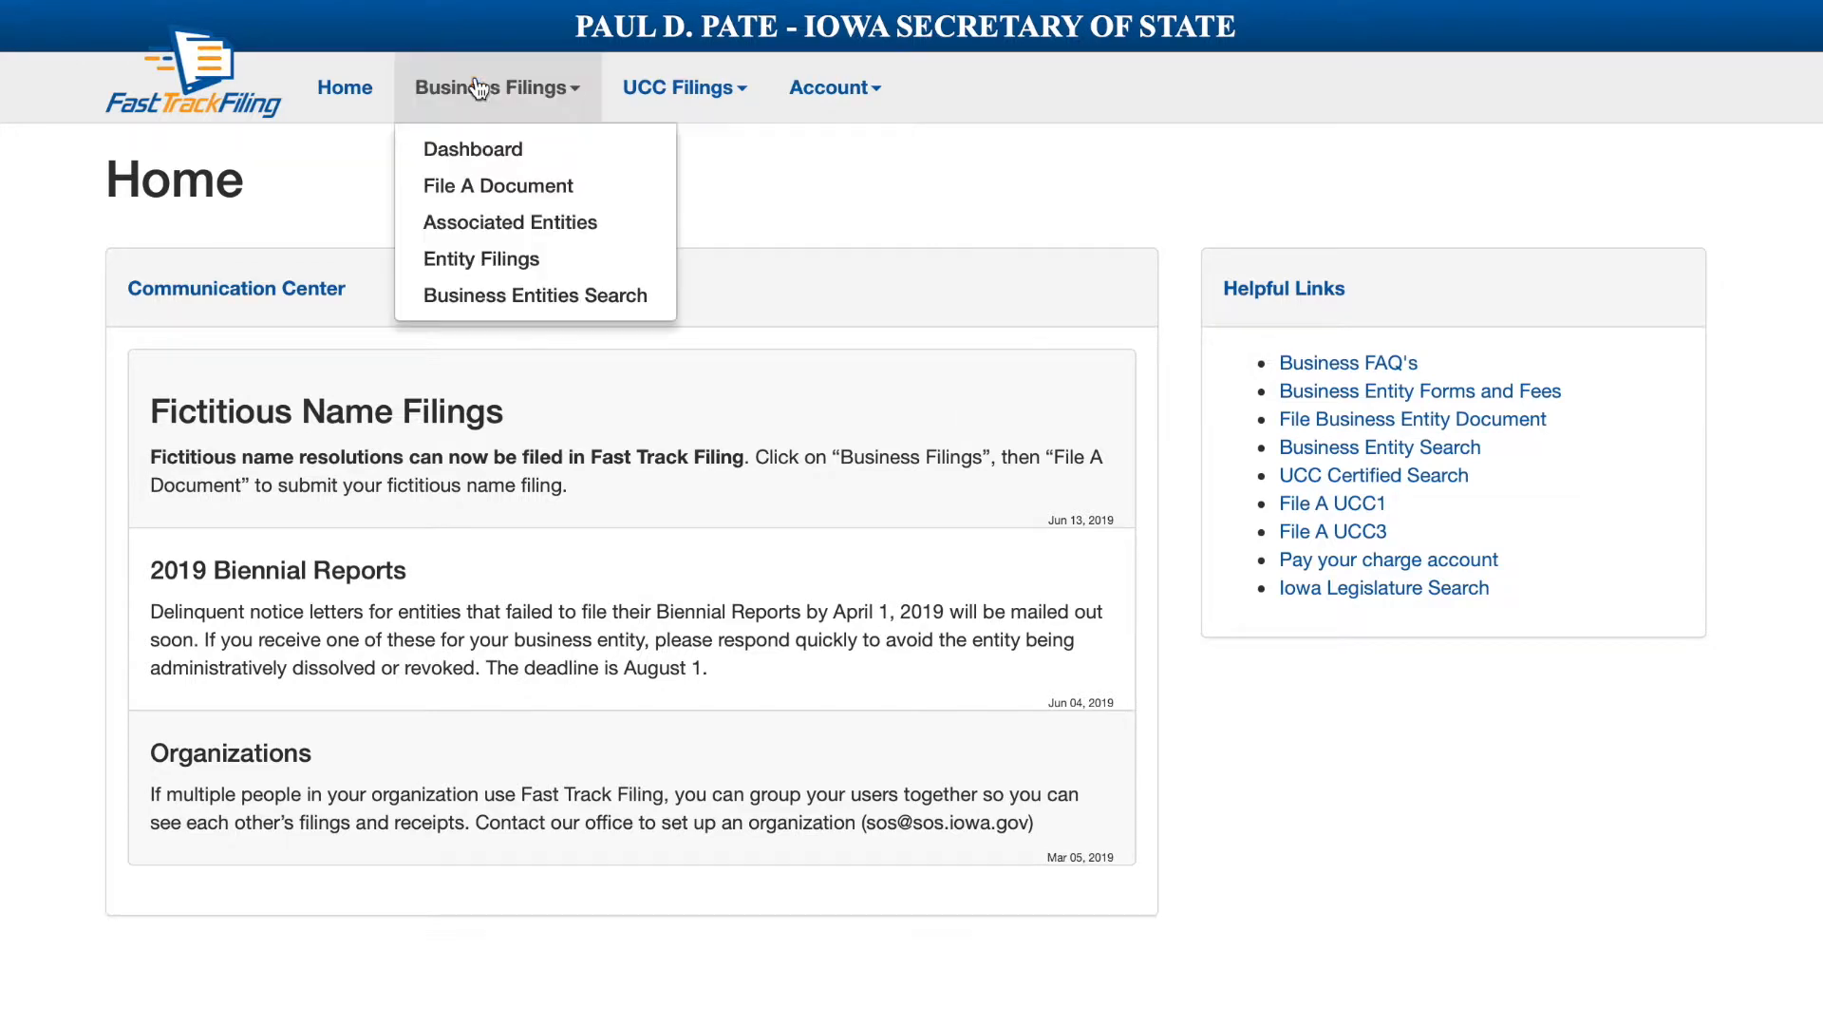
left_click(493, 207)
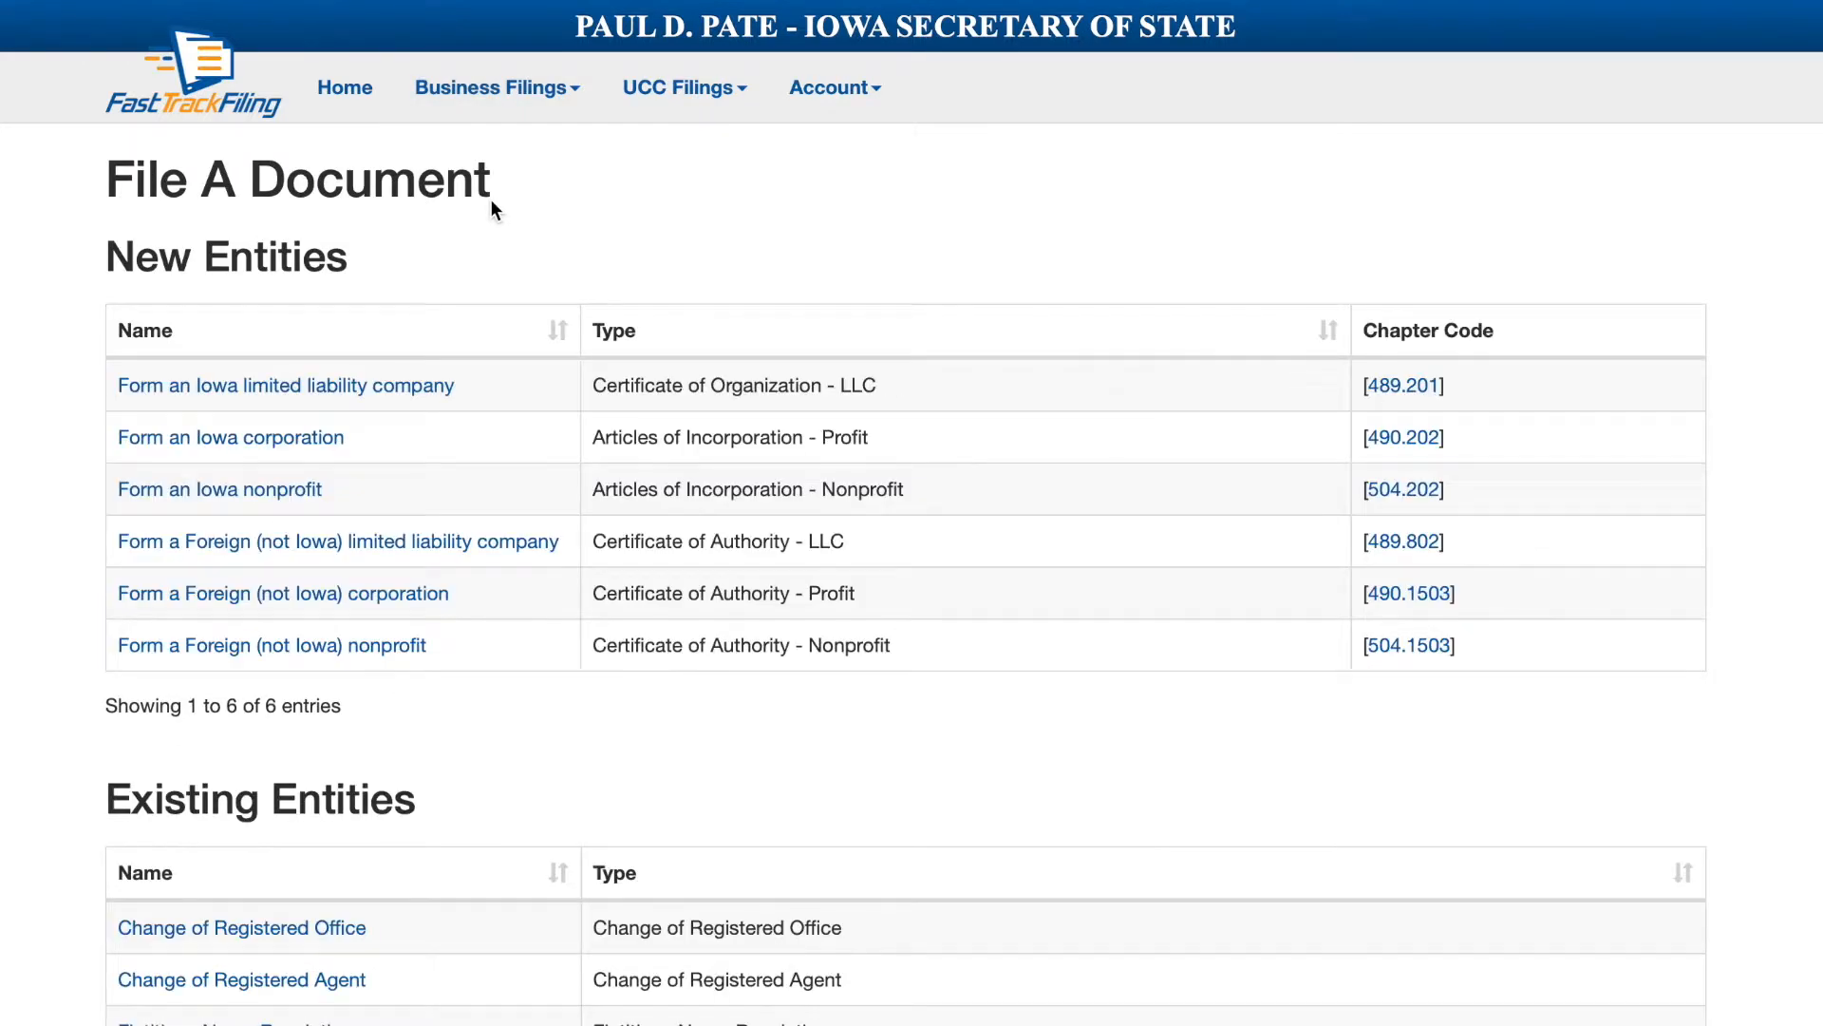
left_click(337, 391)
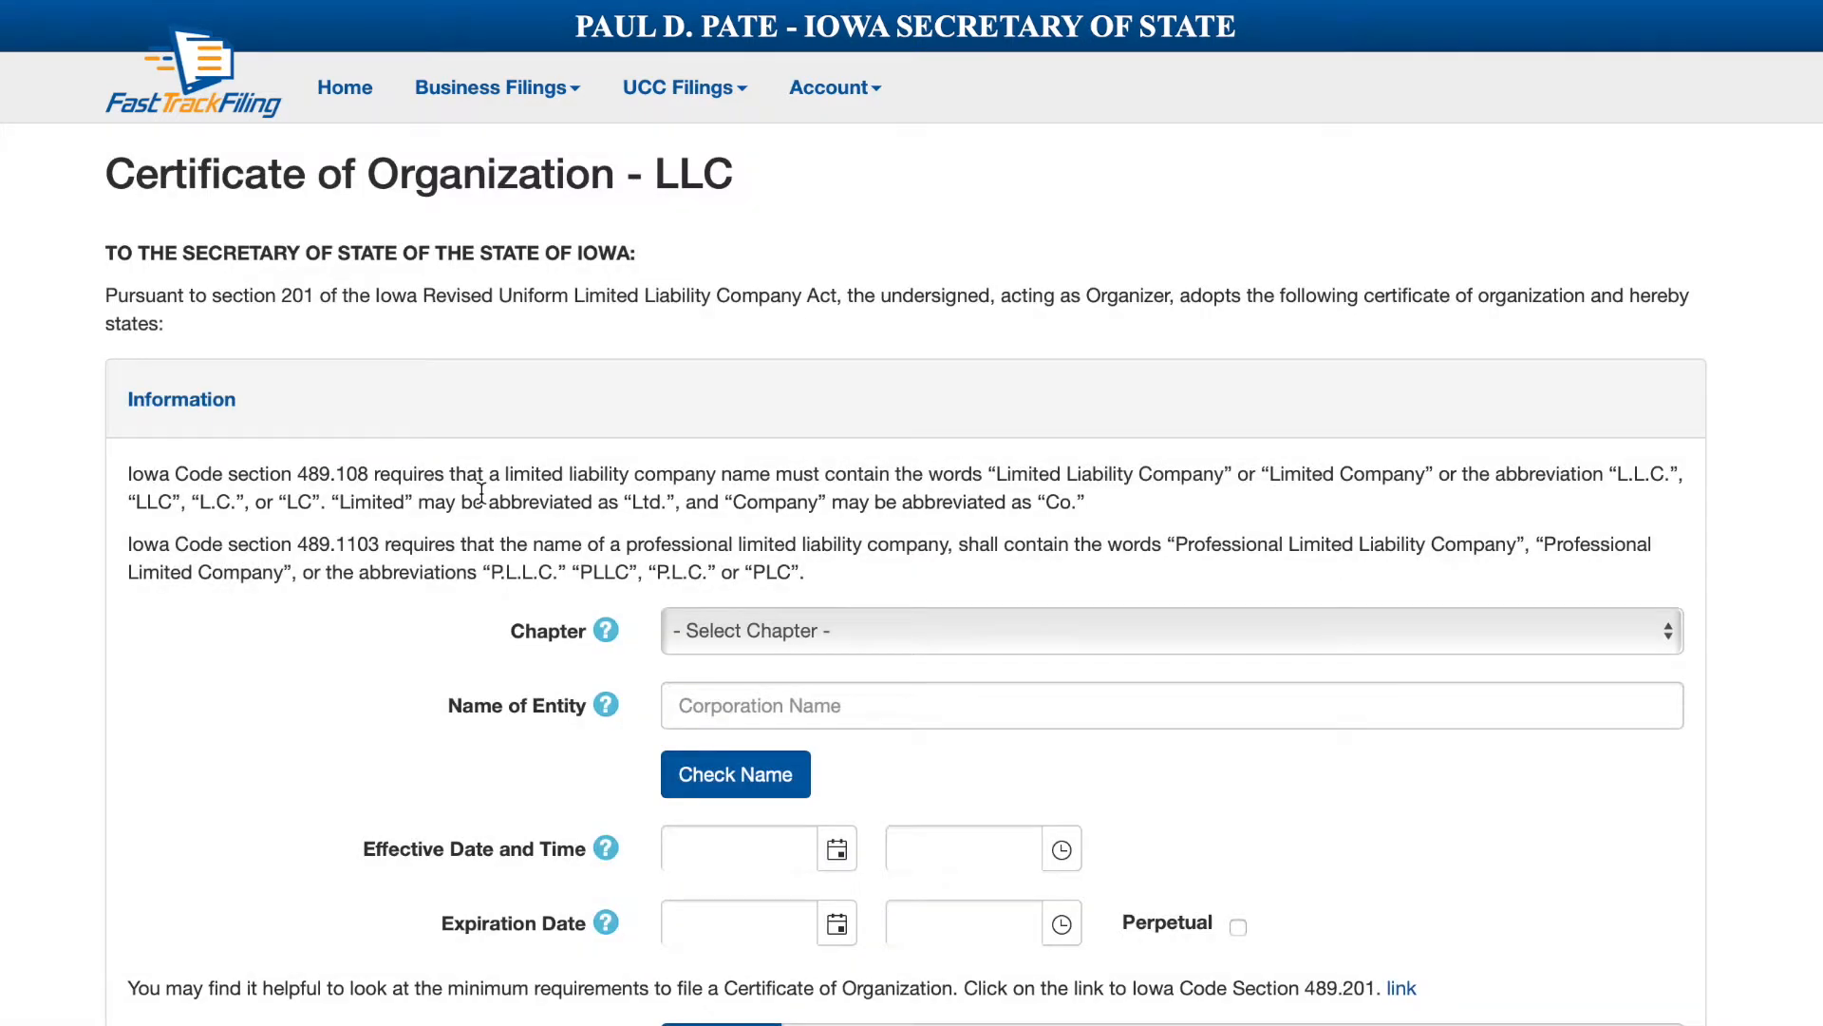
scroll(481, 492, "down", 2)
scroll(481, 494, "down", 2)
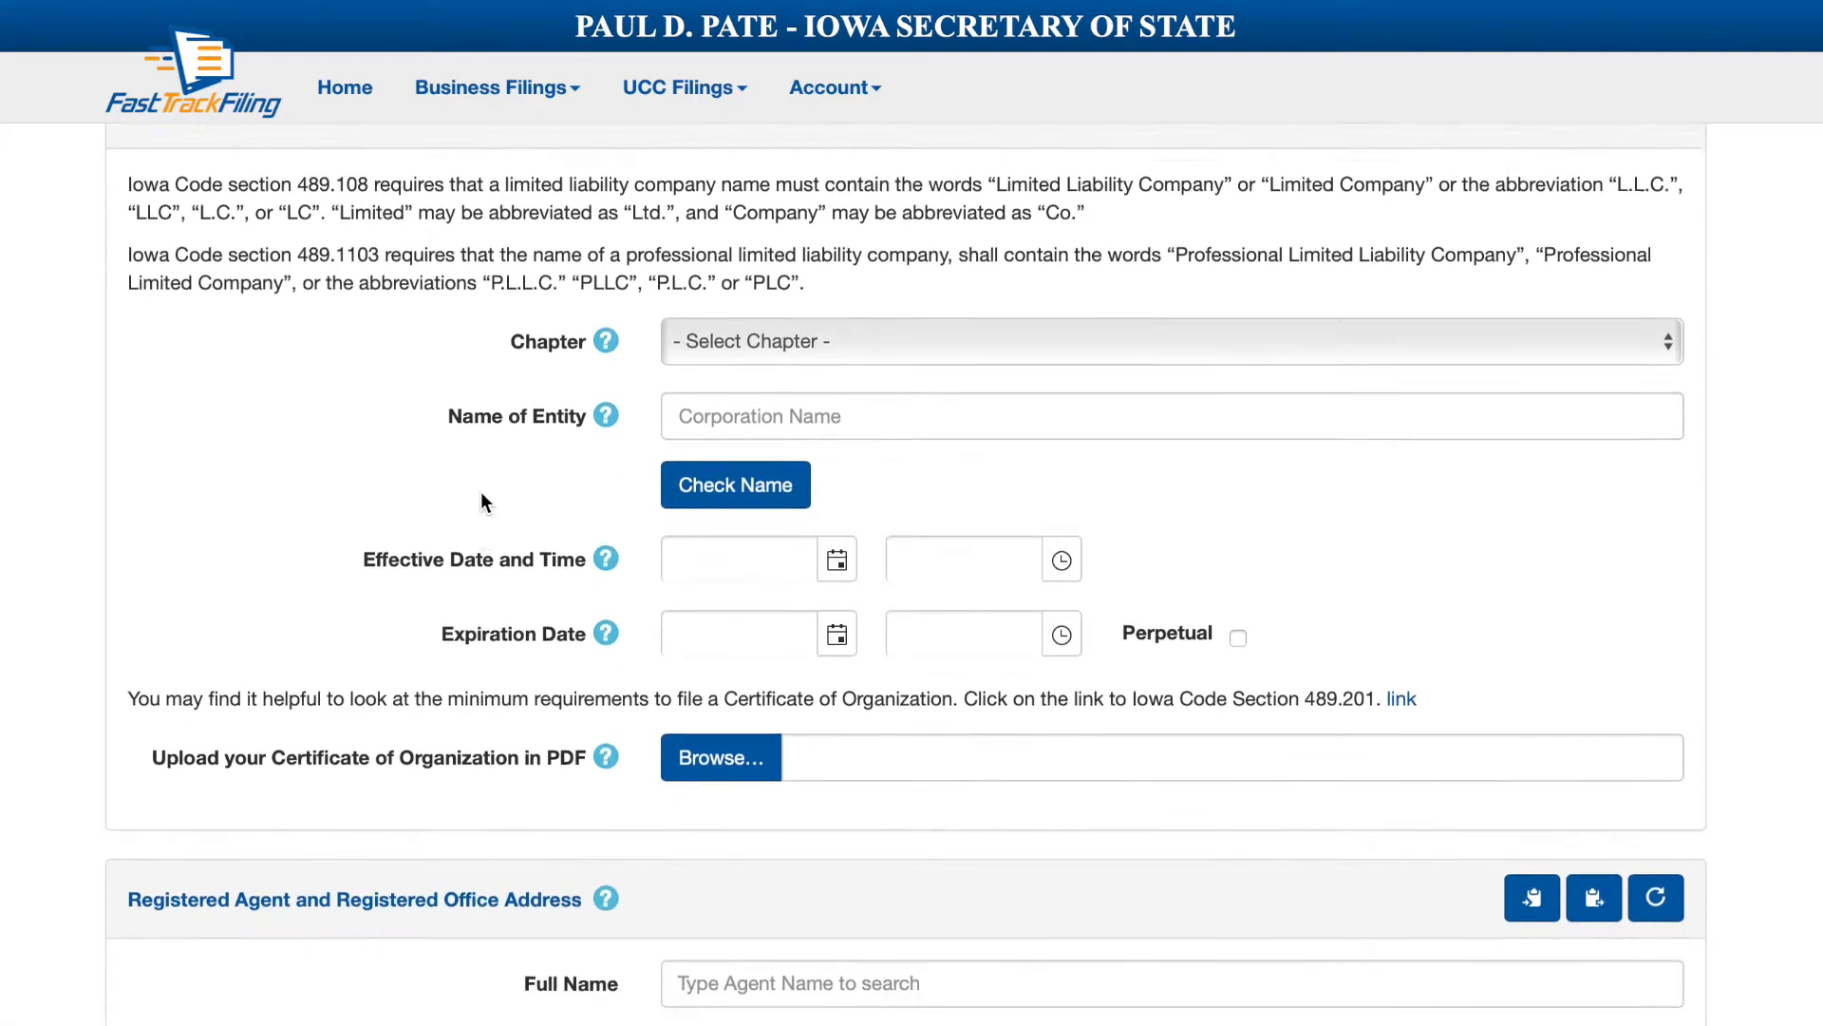
scroll(480, 495, "down", 2)
scroll(481, 493, "down", 1)
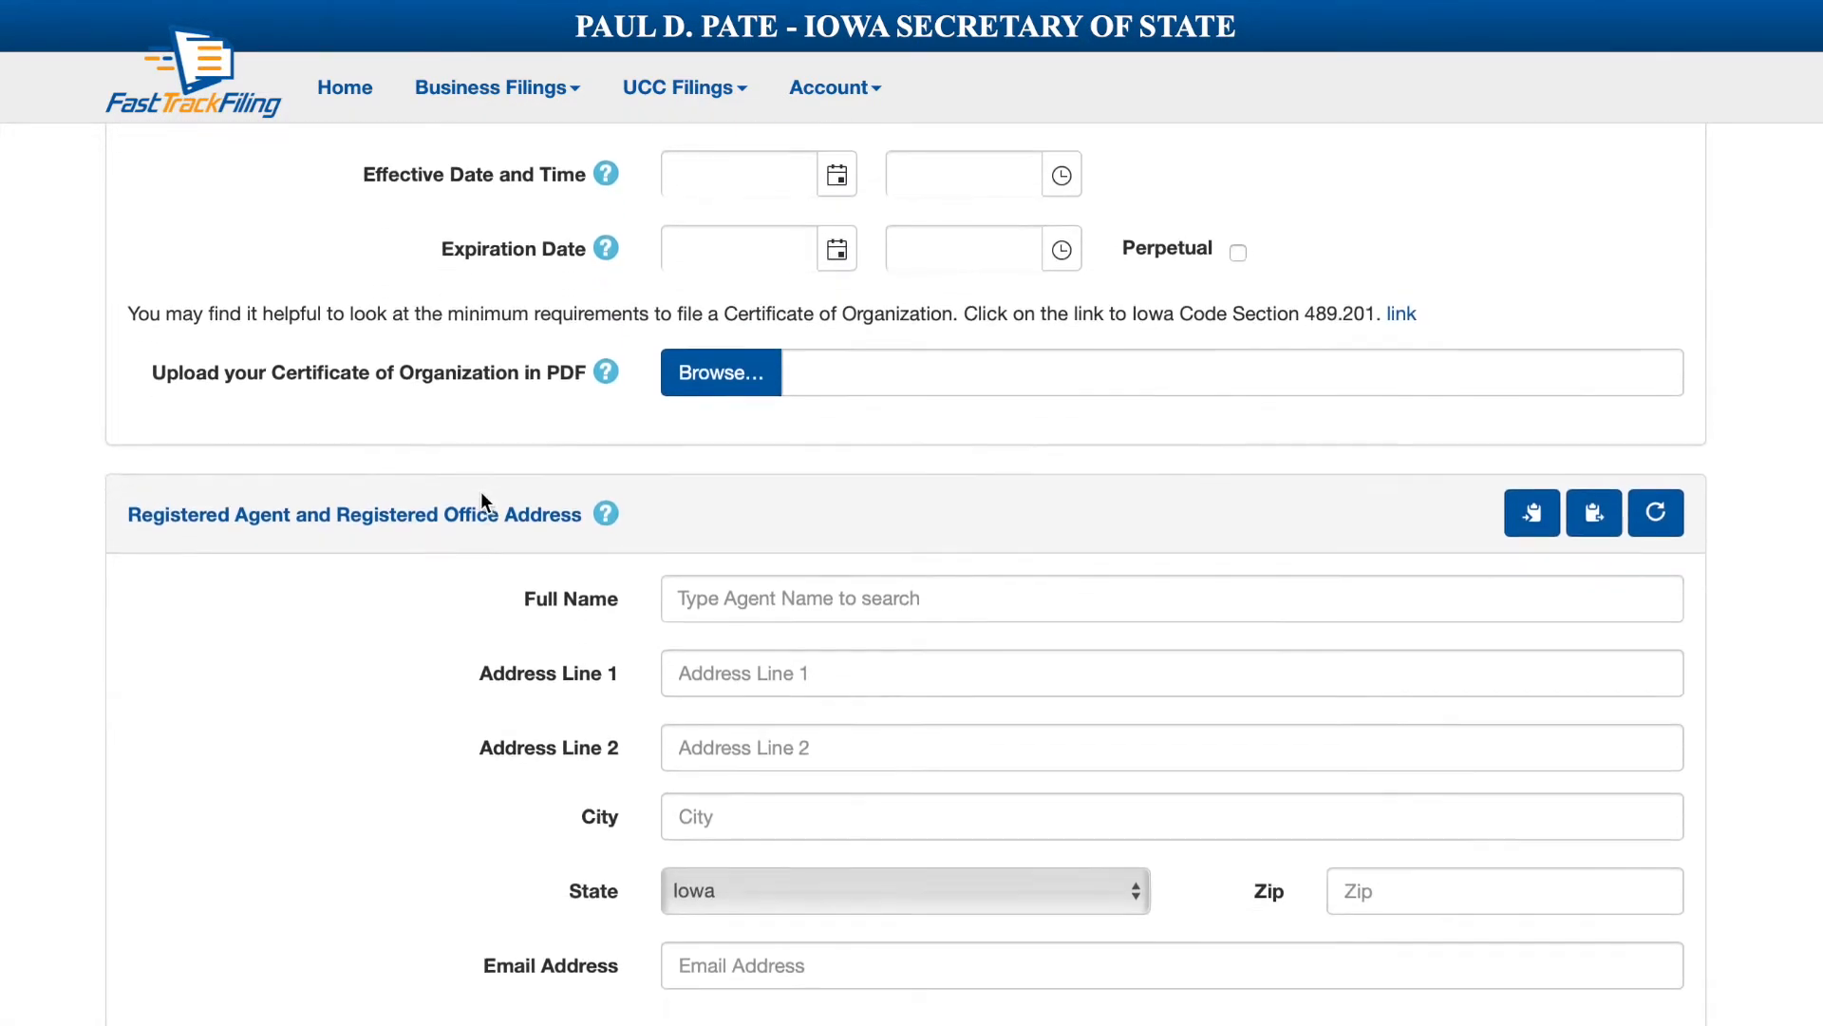
scroll(480, 493, "down", 4)
scroll(481, 502, "down", 4)
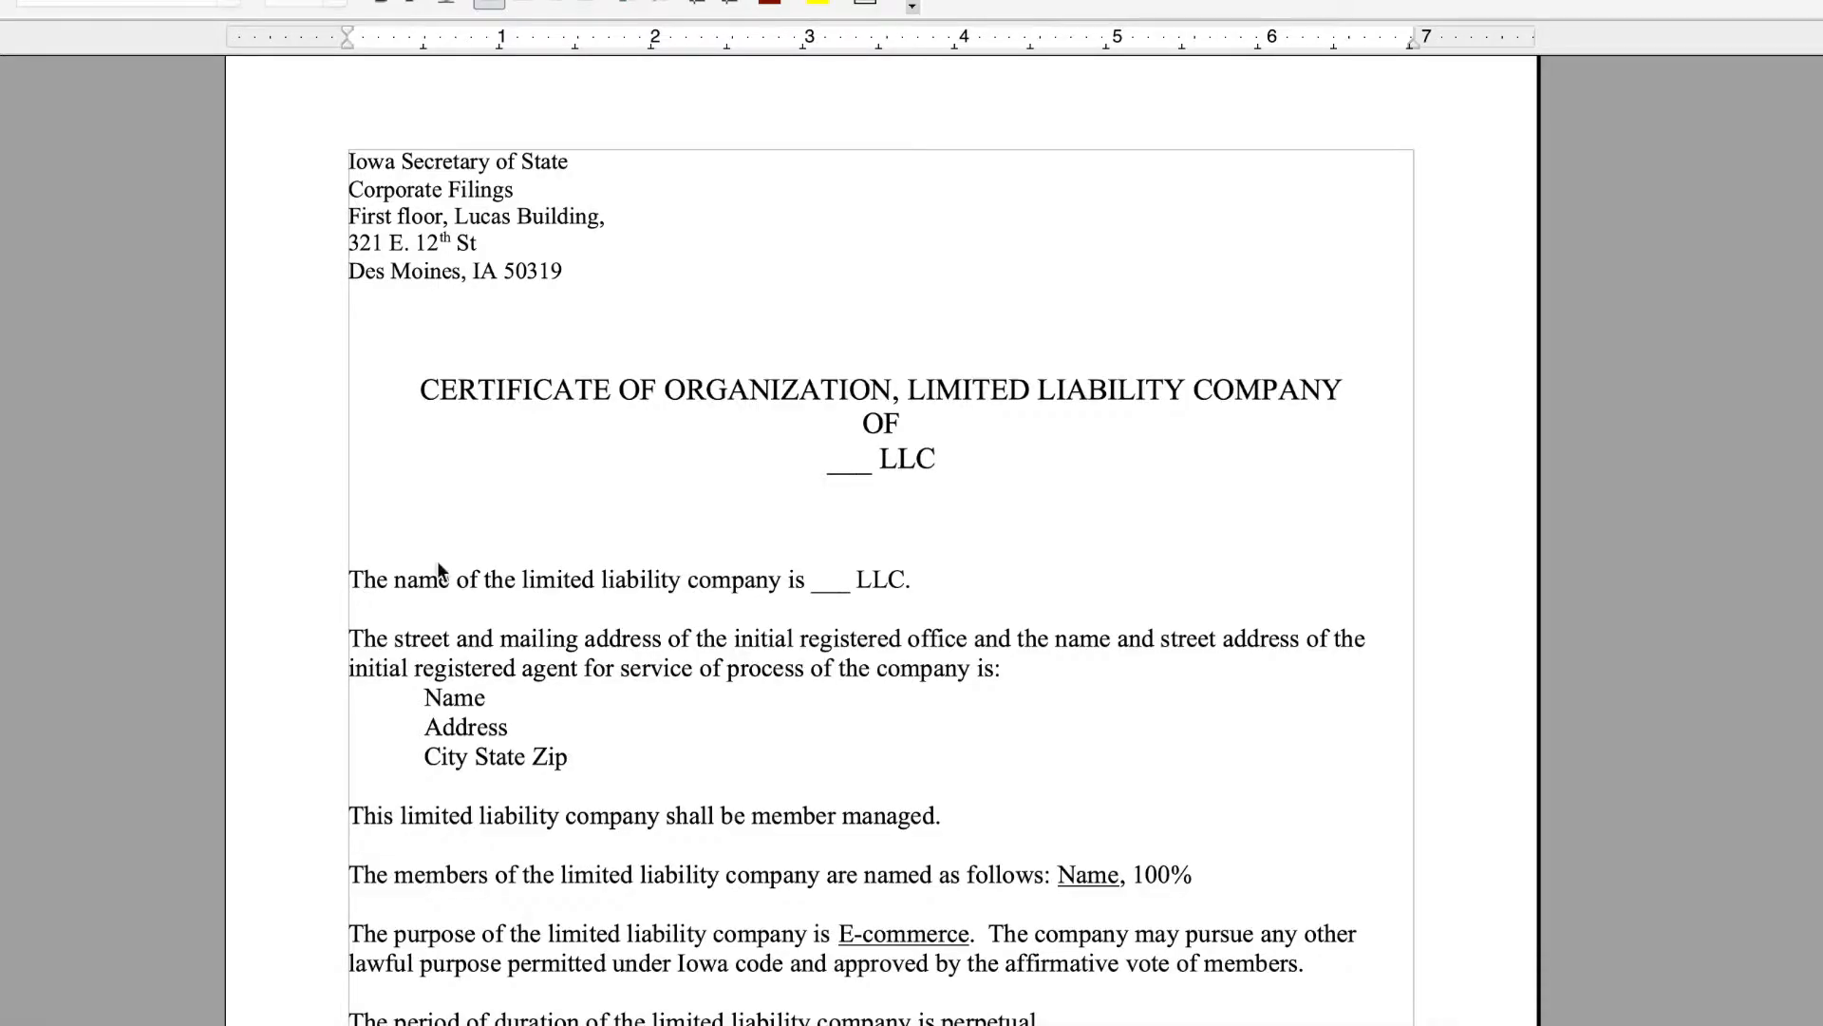
left_click_drag(348, 161, 473, 271)
scroll(599, 419, "down", 1)
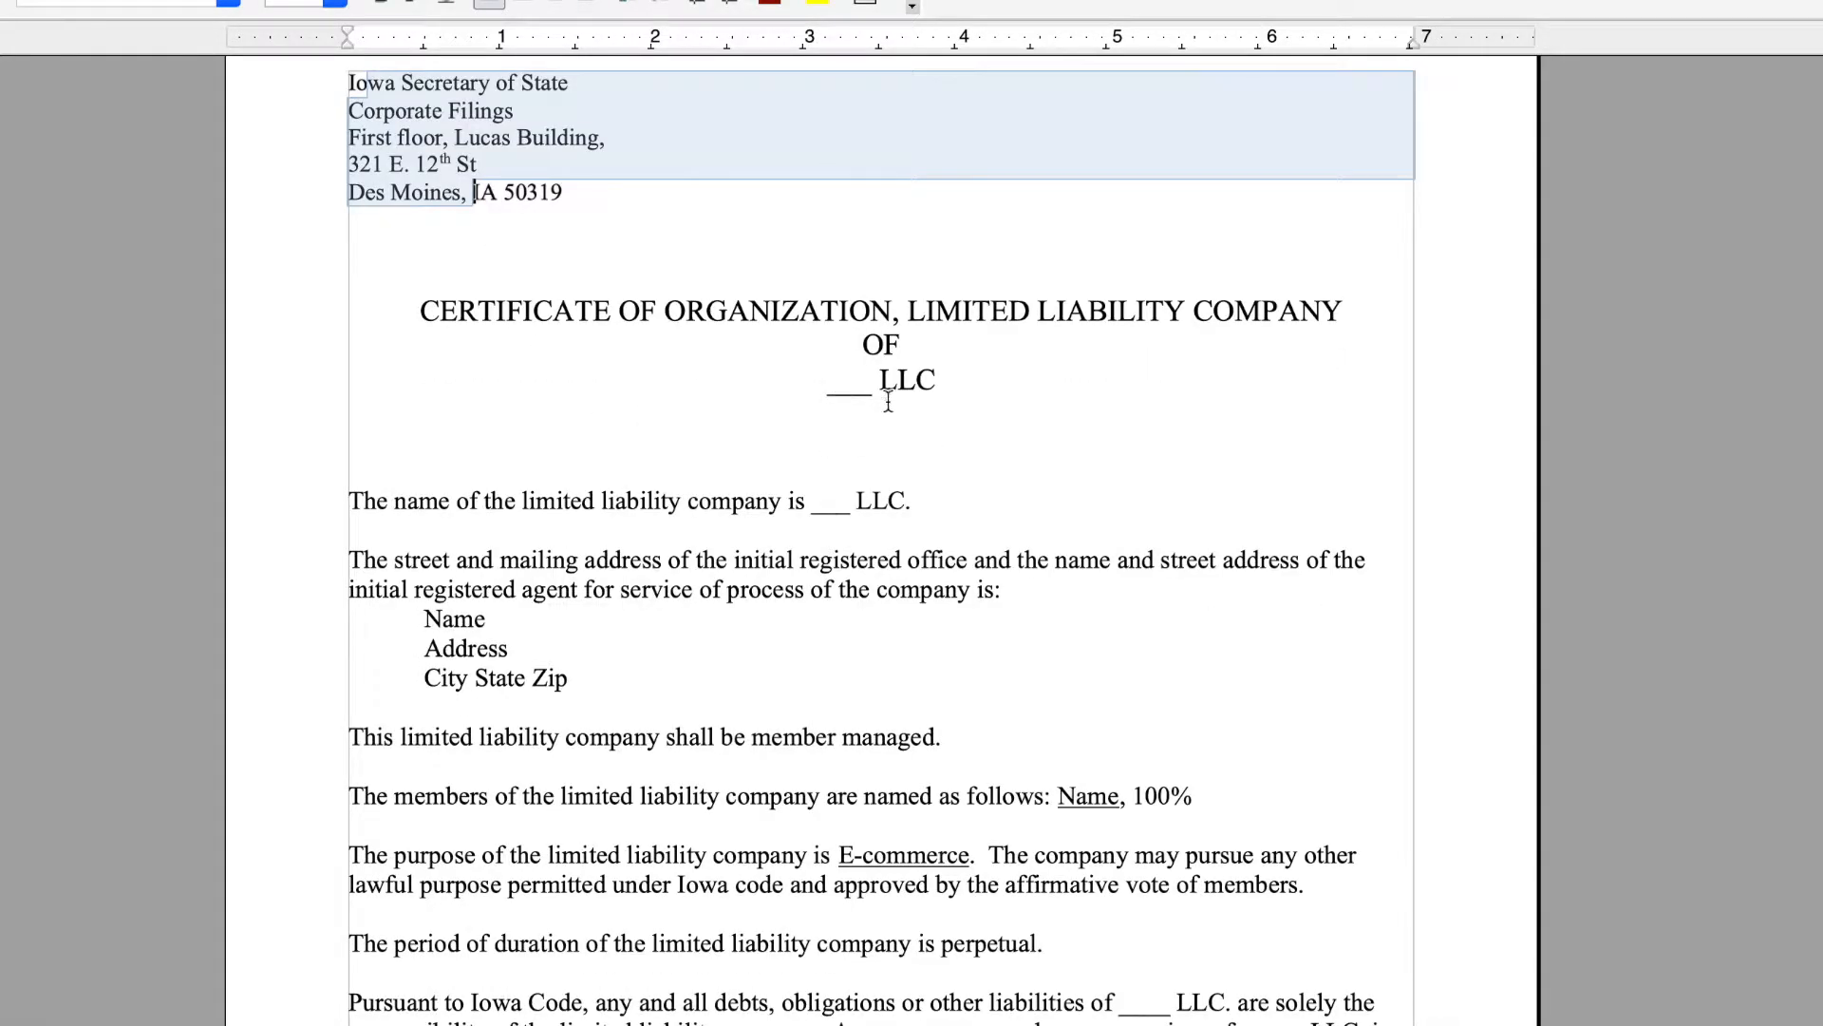
left_click_drag(881, 383, 831, 382)
type("VA?H")
key("BackSpace")
key("BackSpace")
type("HHHel")
key("BackSpace")
key("BackSpace")
key("BackSpace")
key("BackSpace")
type("elpHelp")
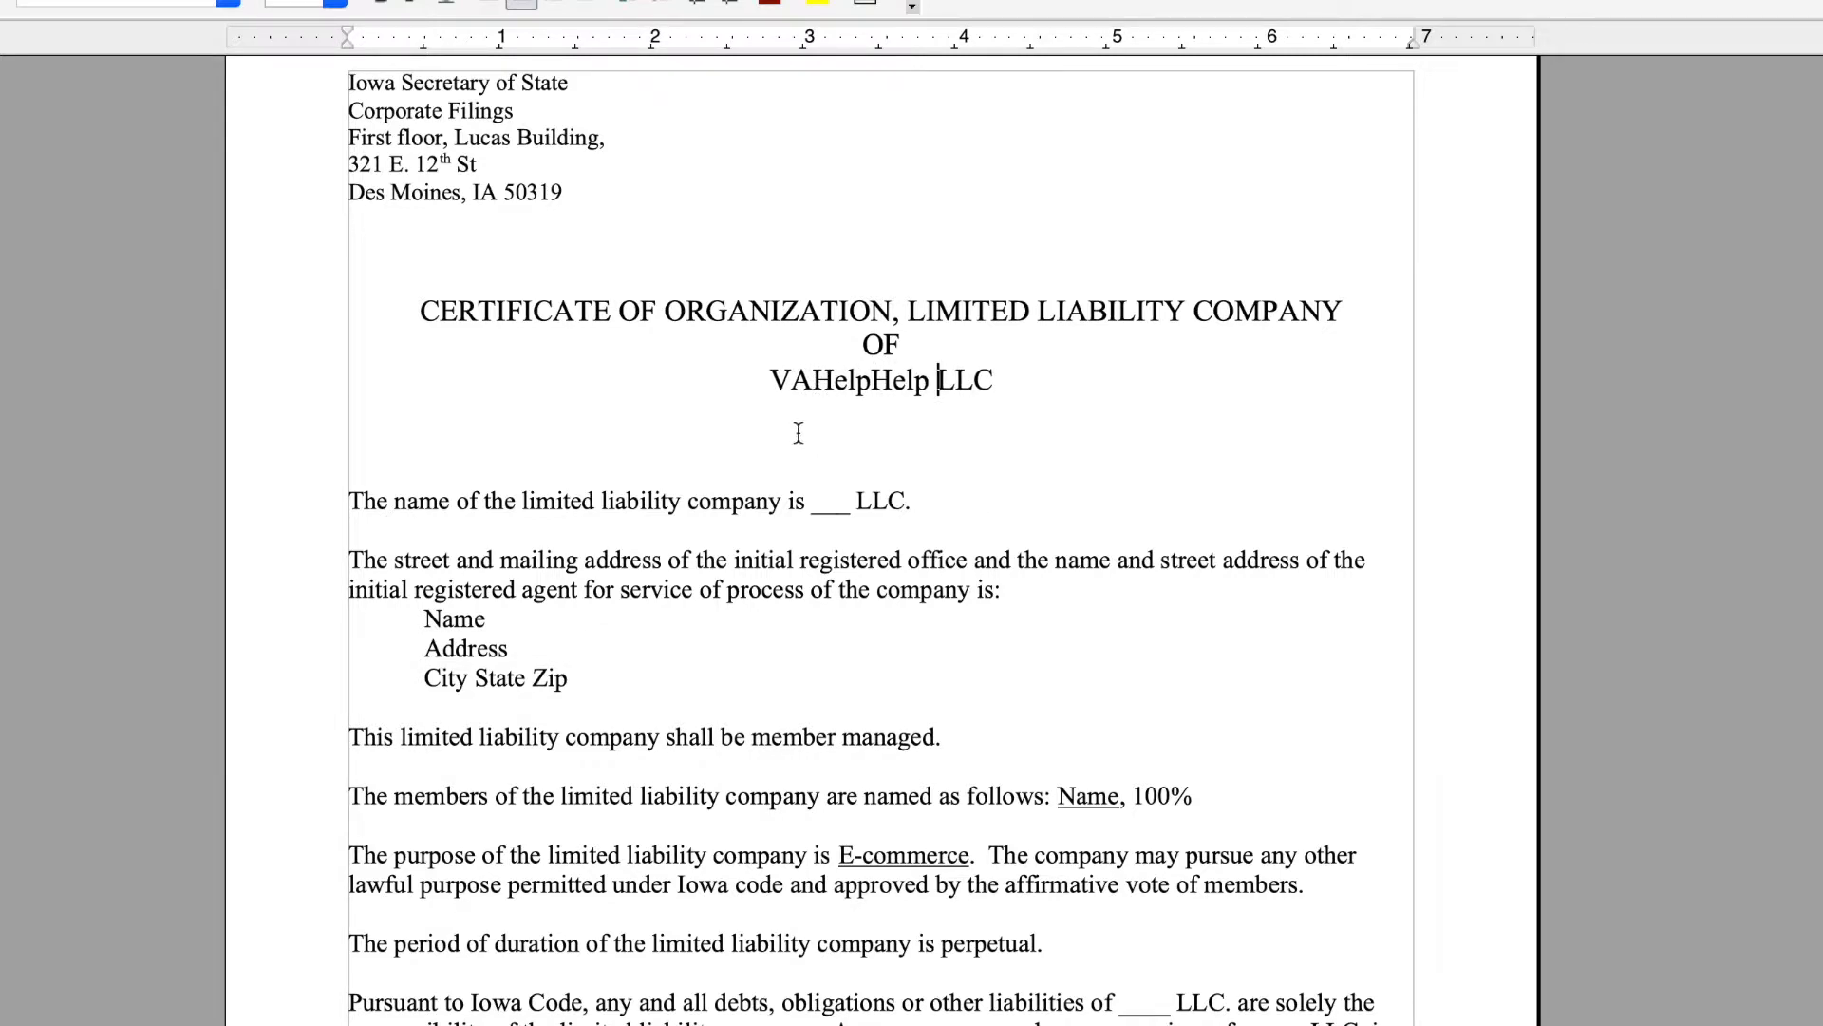
left_click_drag(840, 502, 816, 503)
left_click_drag(424, 617, 571, 679)
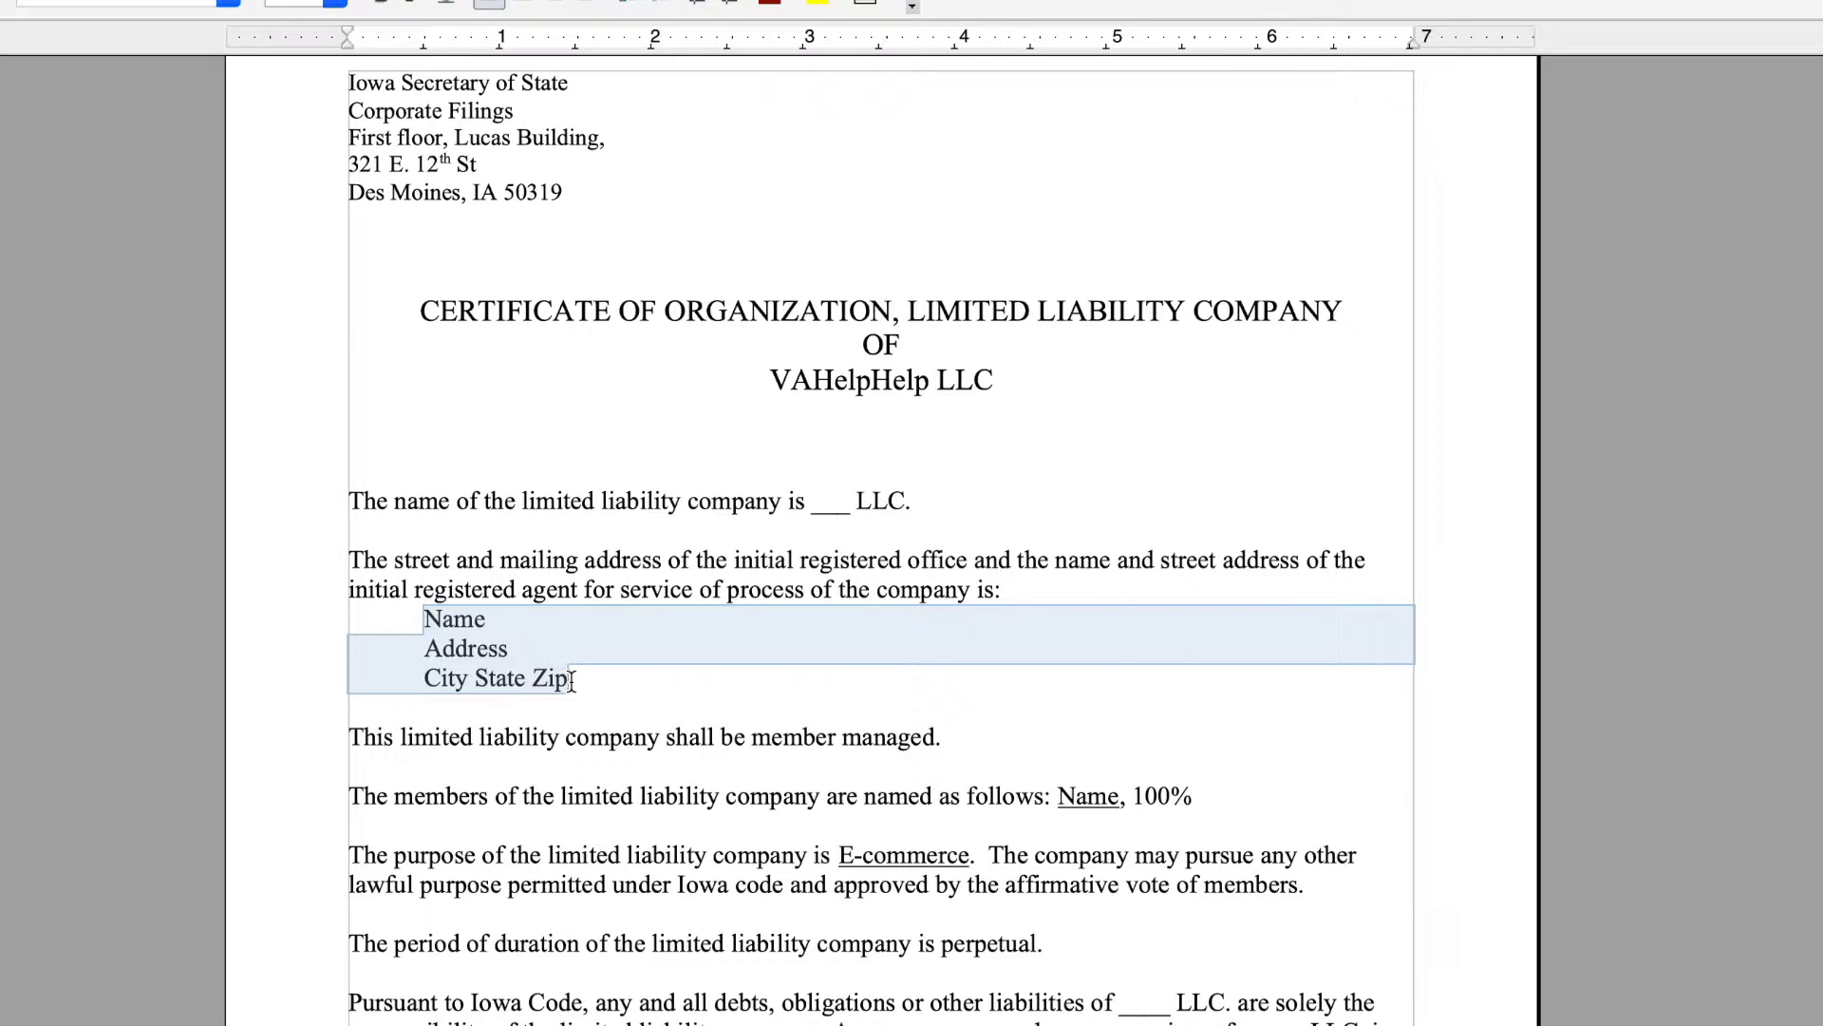
scroll(571, 679, "down", 3)
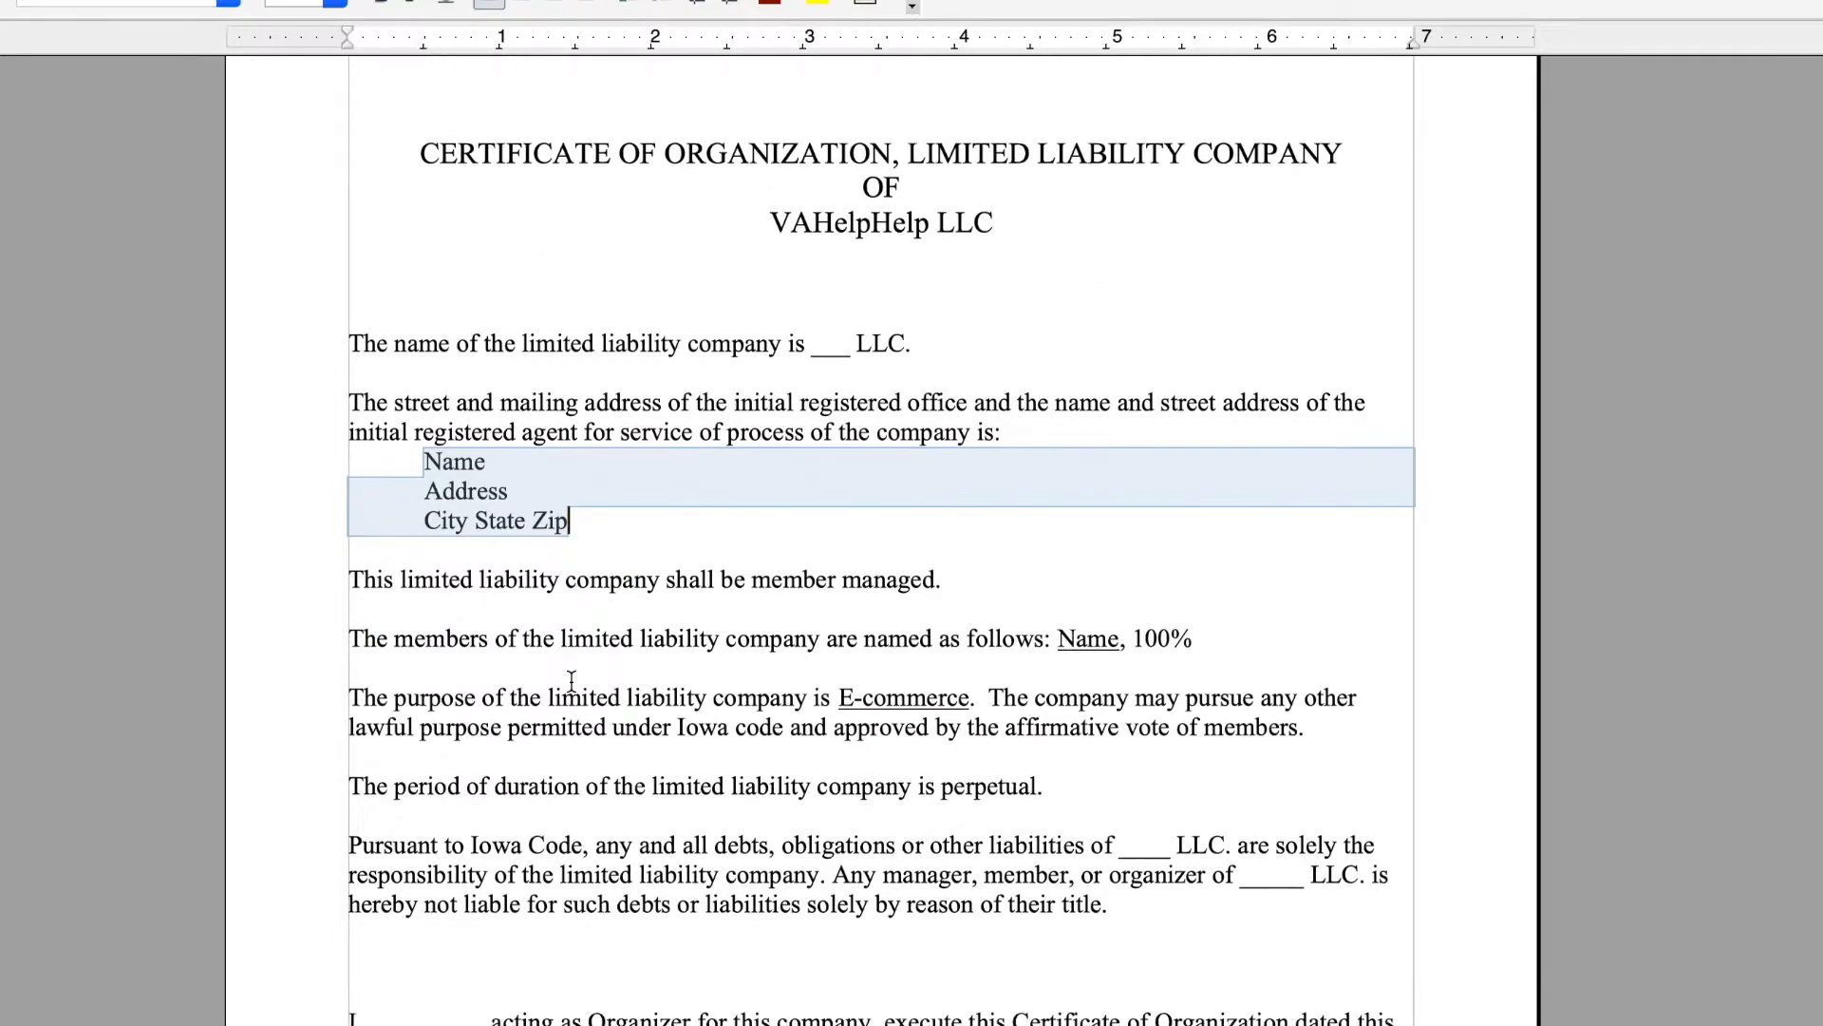
left_click_drag(735, 582, 946, 577)
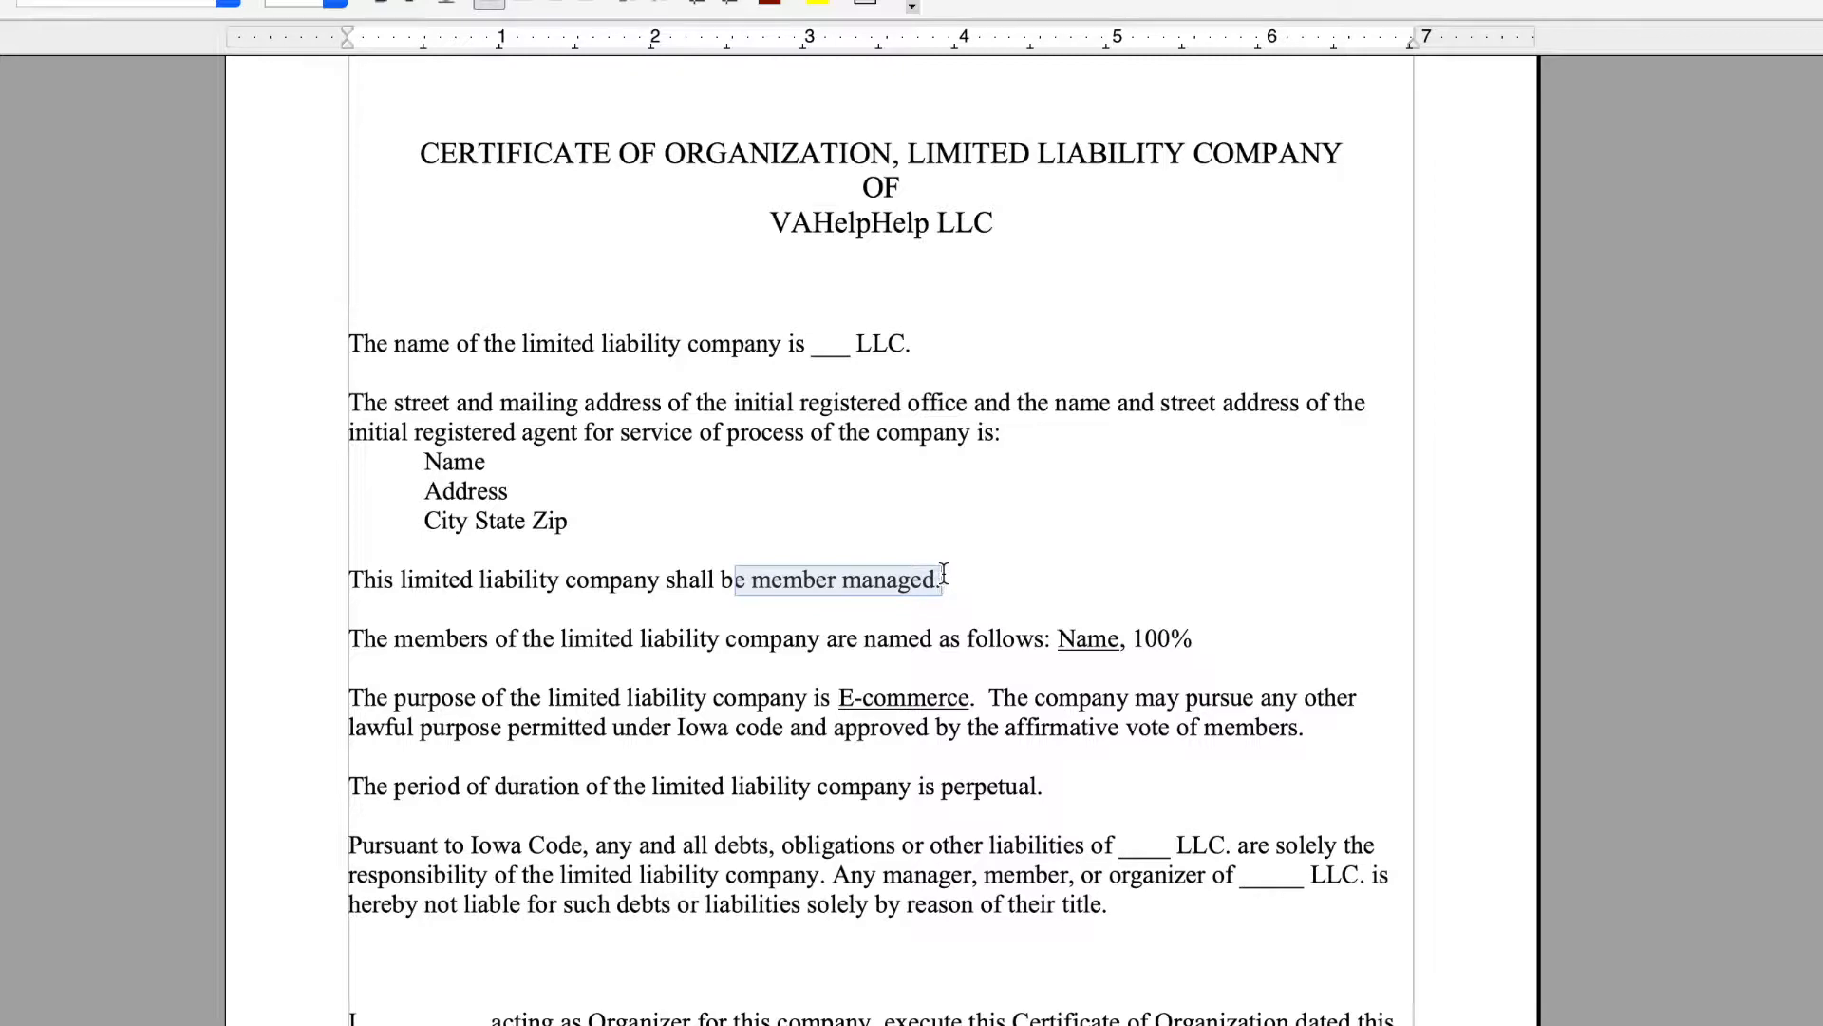
left_click_drag(1058, 640, 1203, 645)
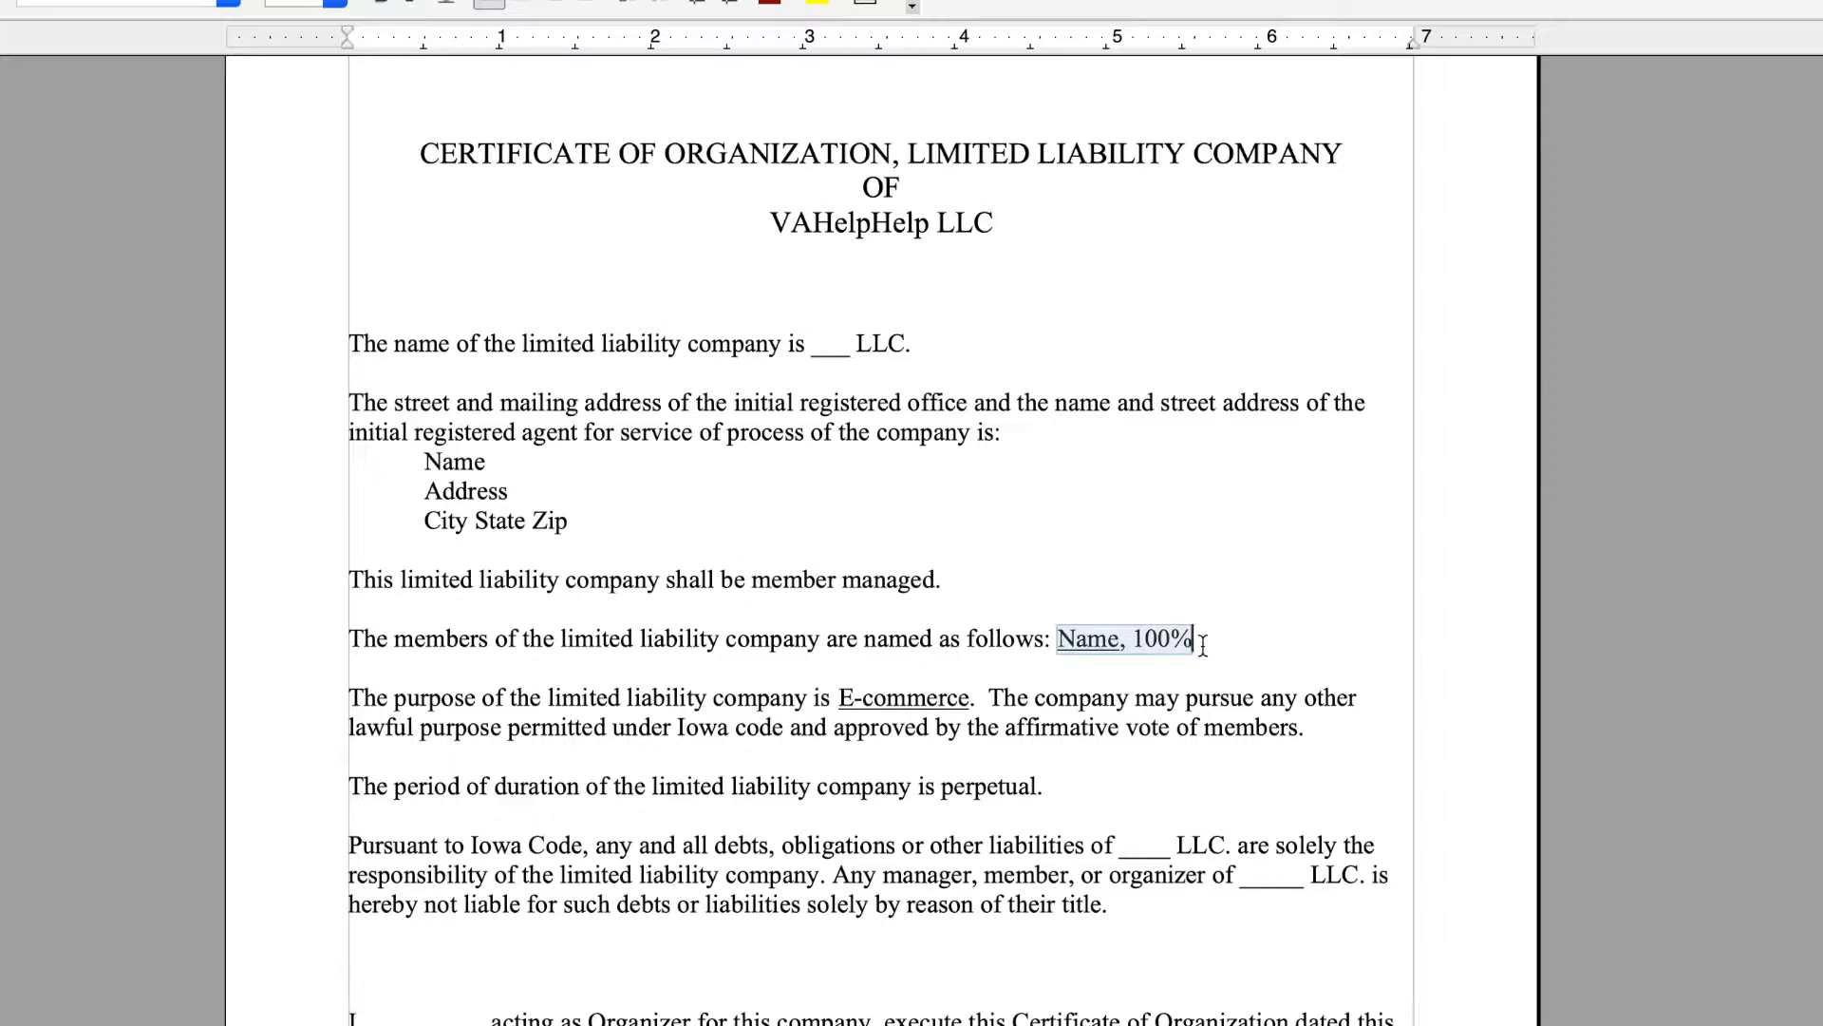
scroll(1203, 645, "down", 3)
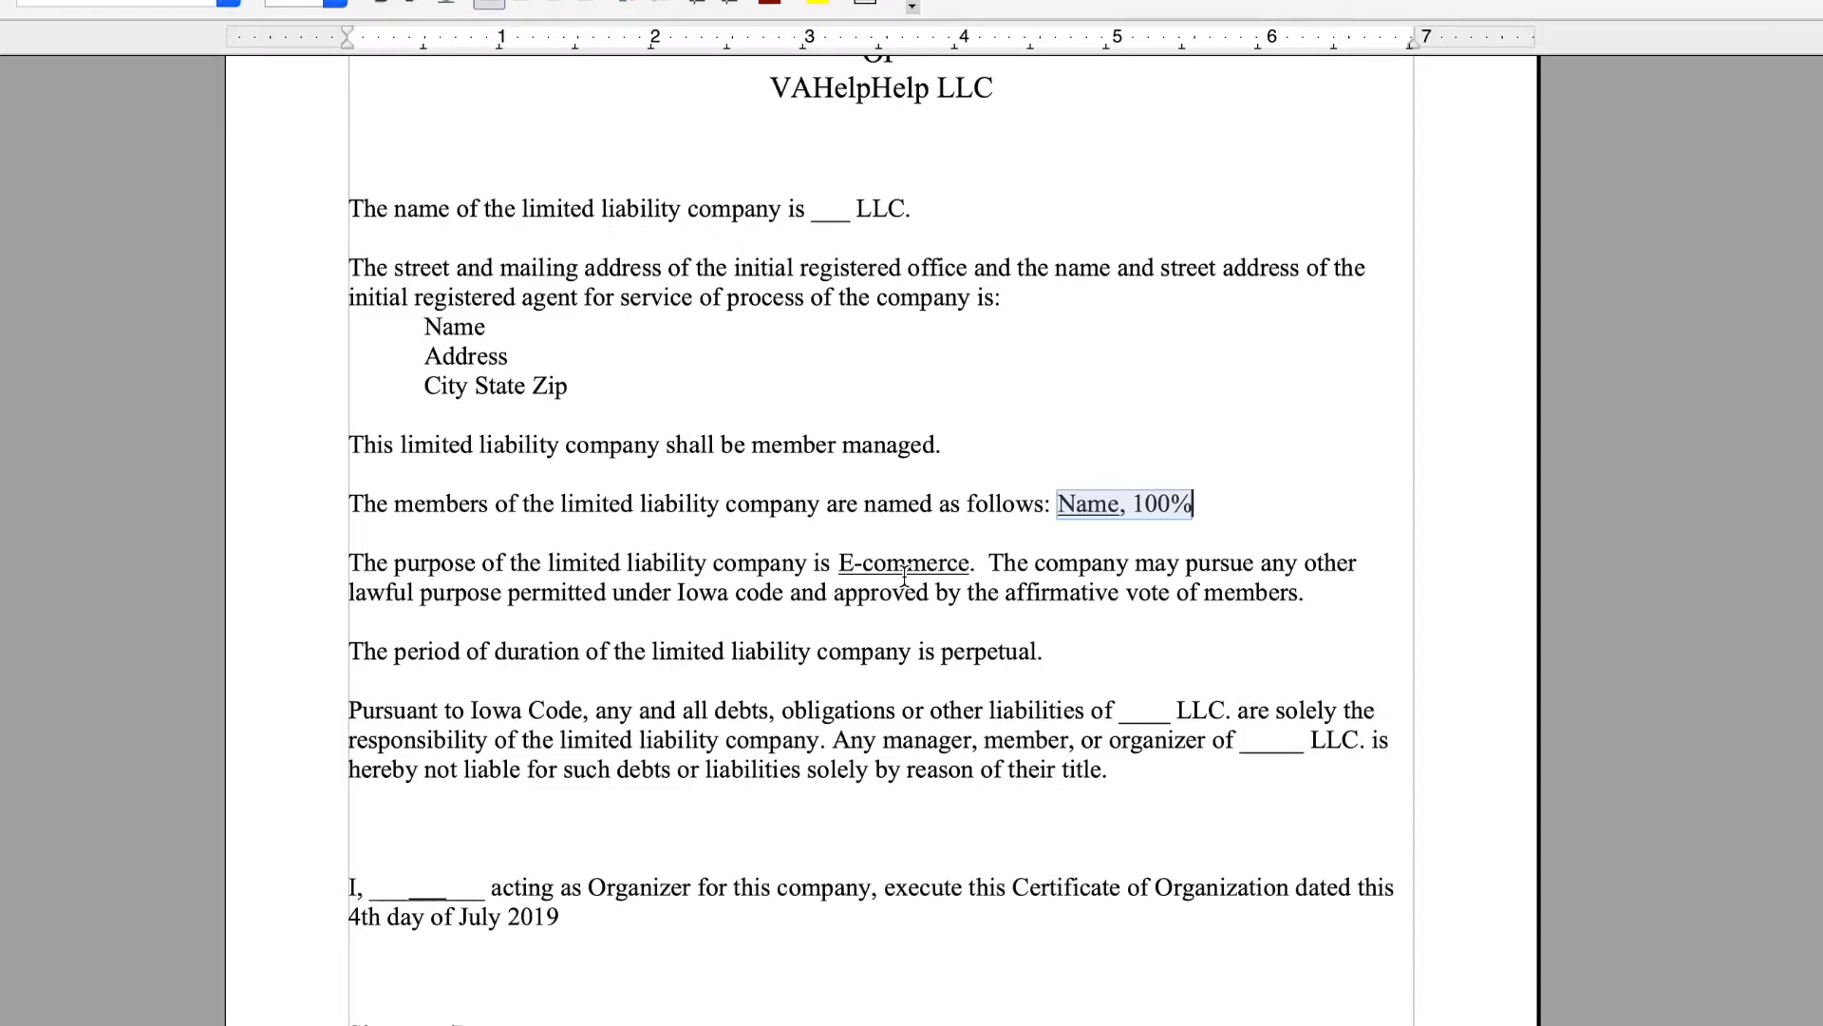
scroll(904, 577, "up", 7)
scroll(904, 576, "down", 7)
left_click_drag(838, 542, 970, 537)
key("ctrl+u")
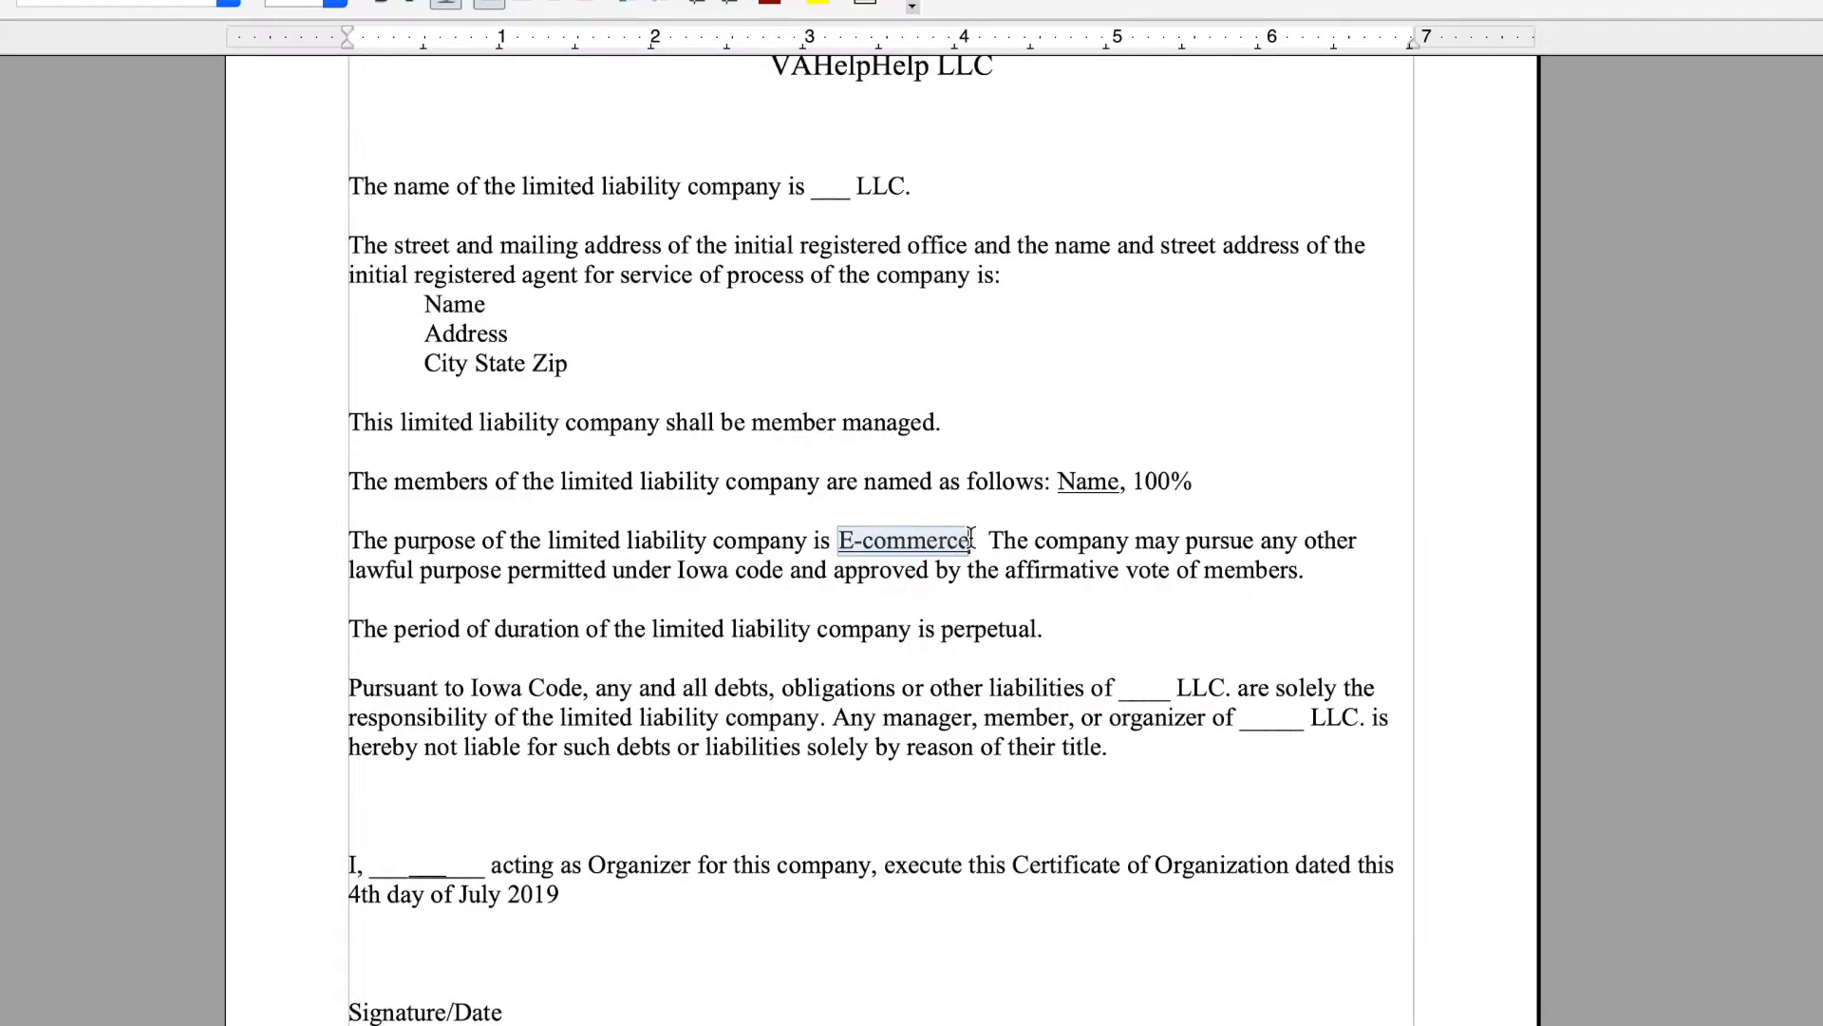
scroll(970, 537, "down", 2)
left_click_drag(1122, 586, 1280, 617)
left_click_drag(394, 763, 462, 763)
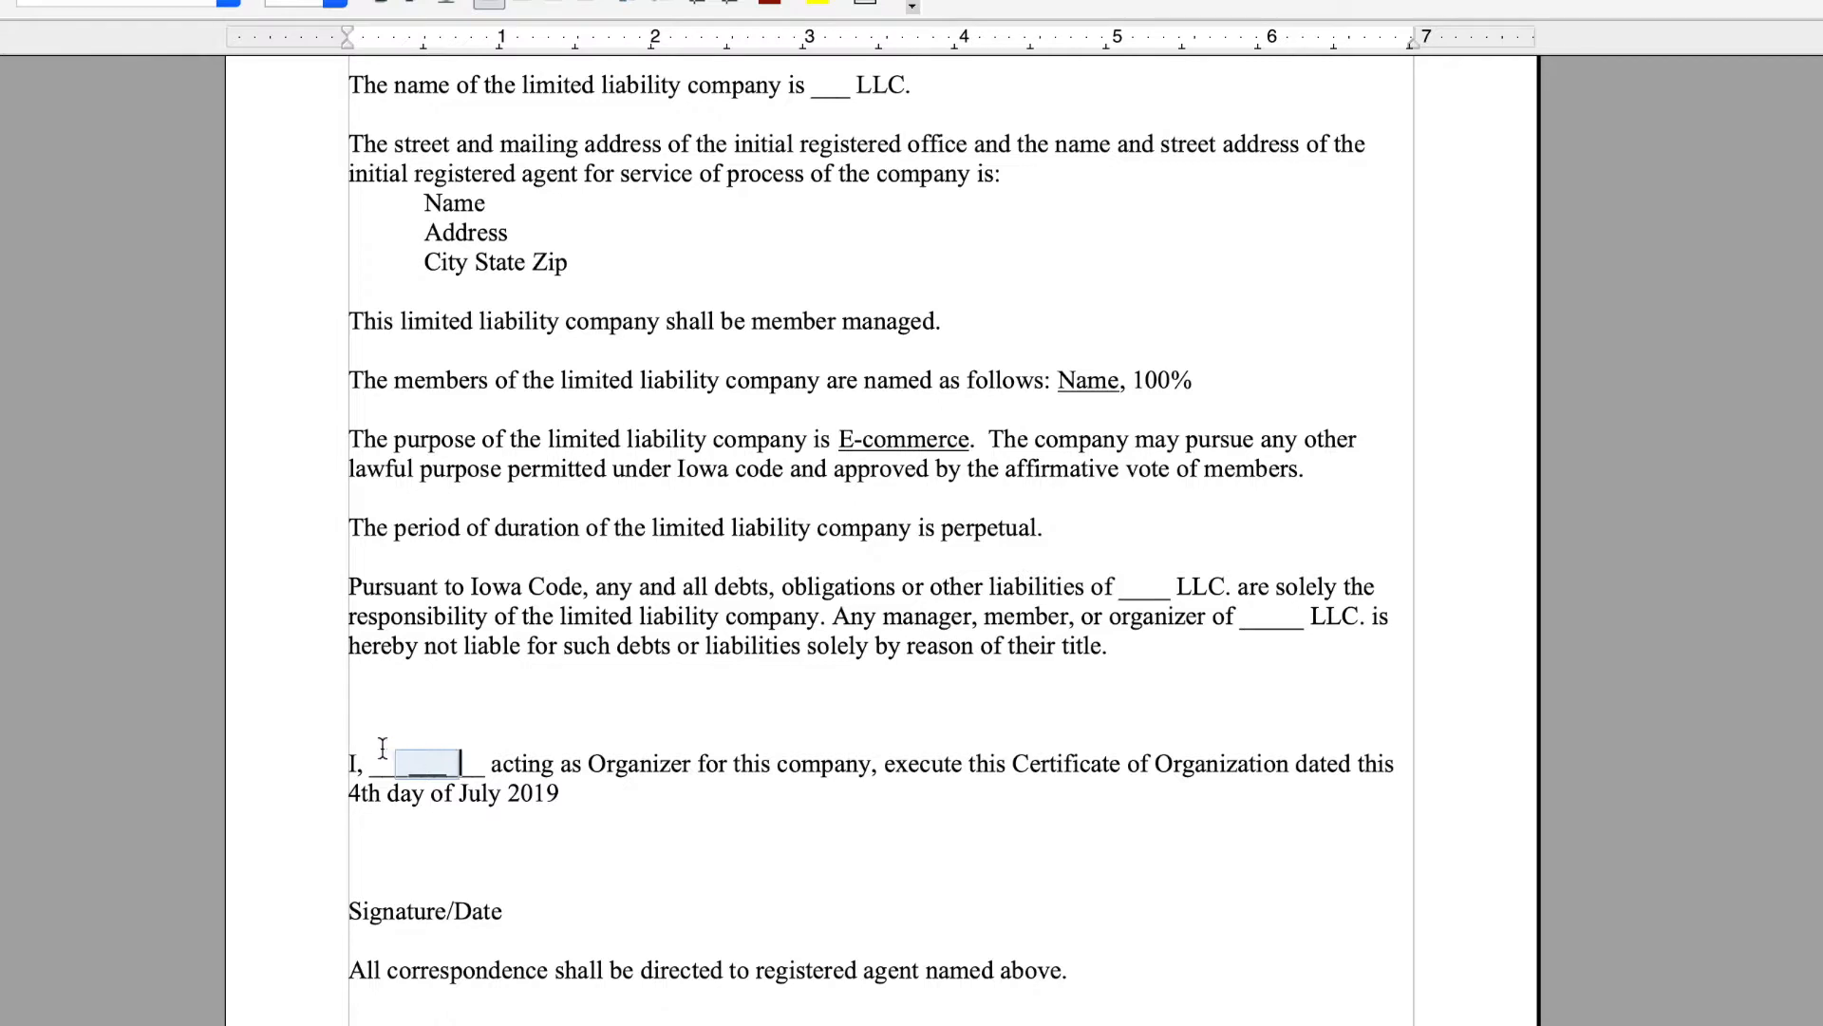
left_click_drag(362, 792, 562, 788)
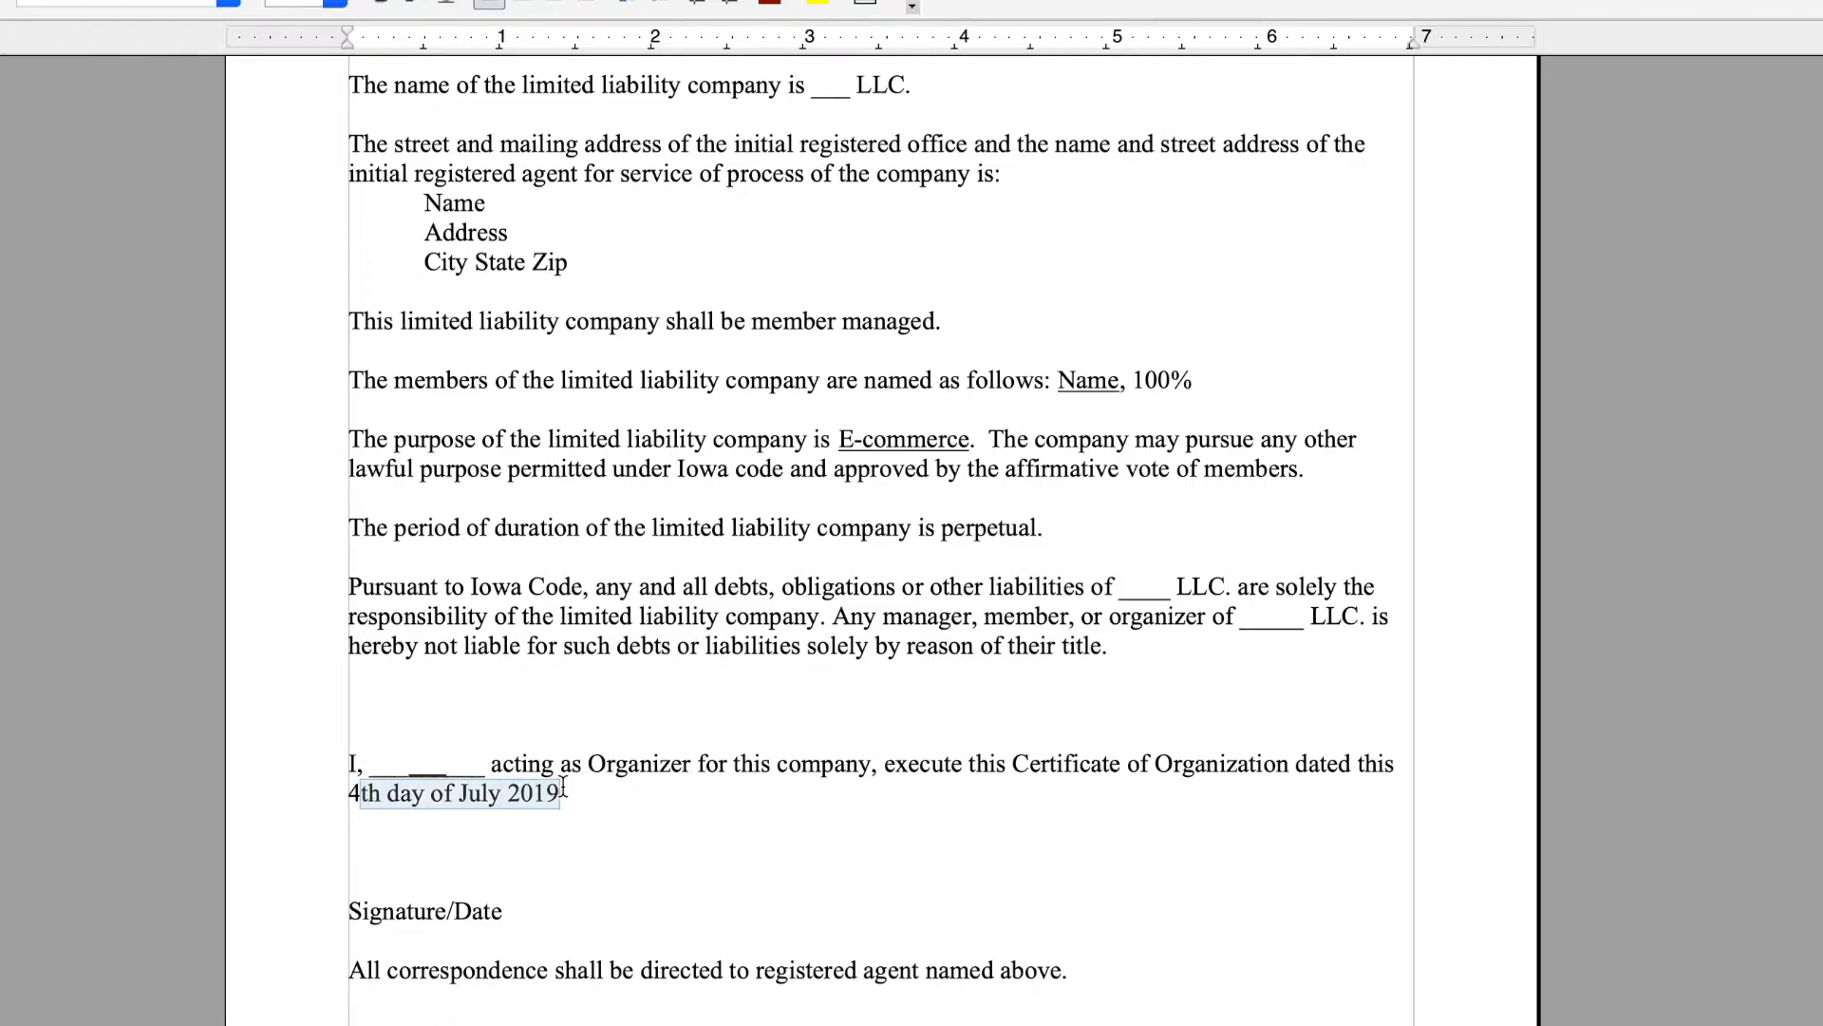
left_click(0, 0)
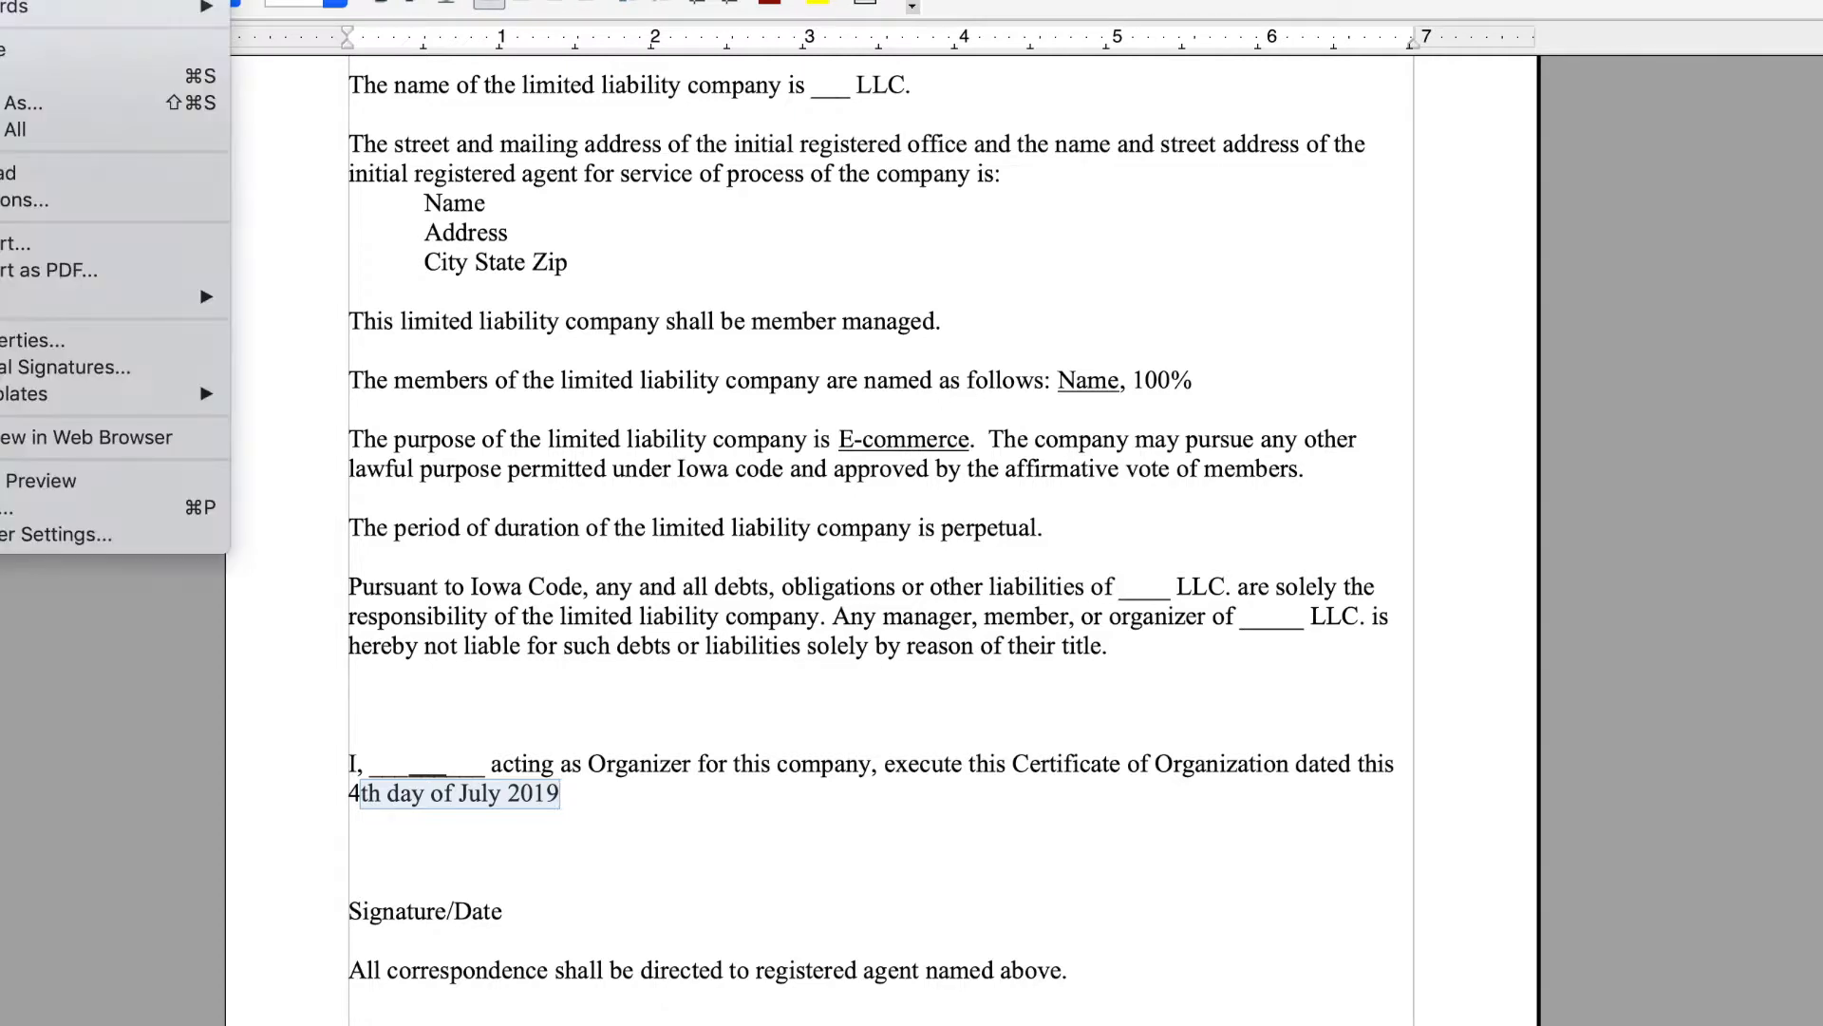
left_click(11, 102)
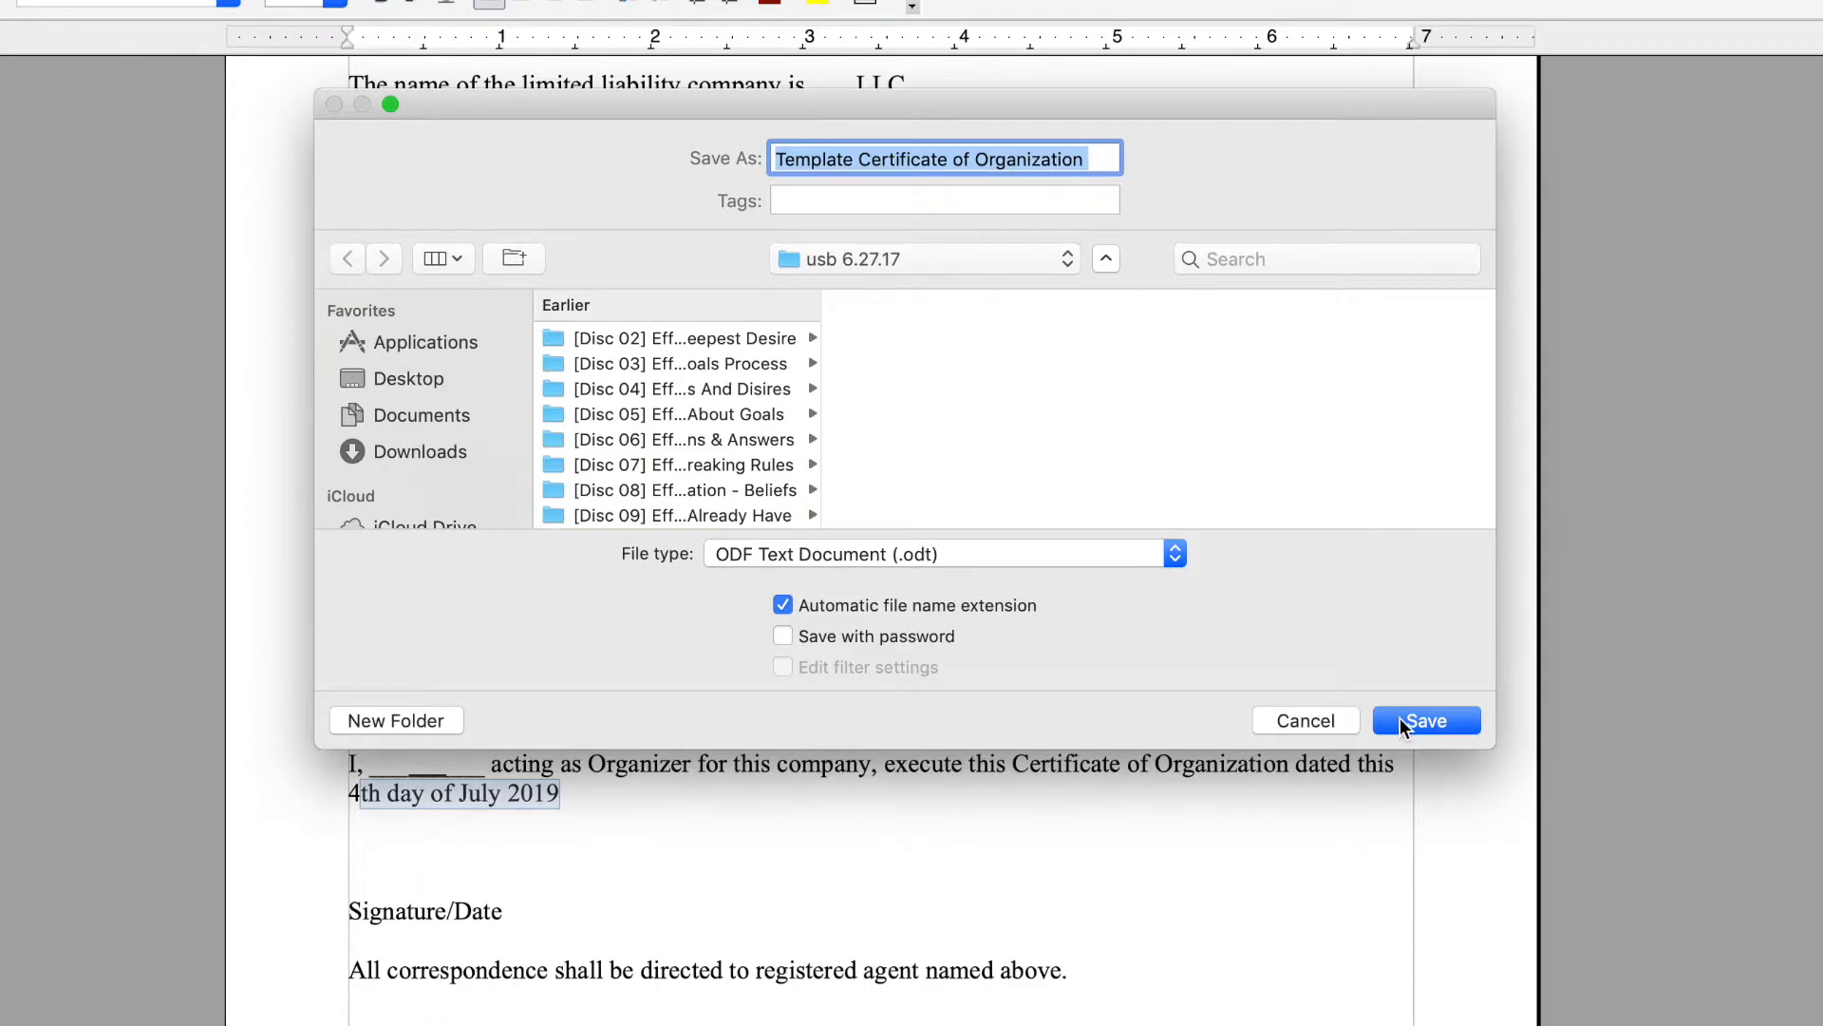
left_click(960, 161)
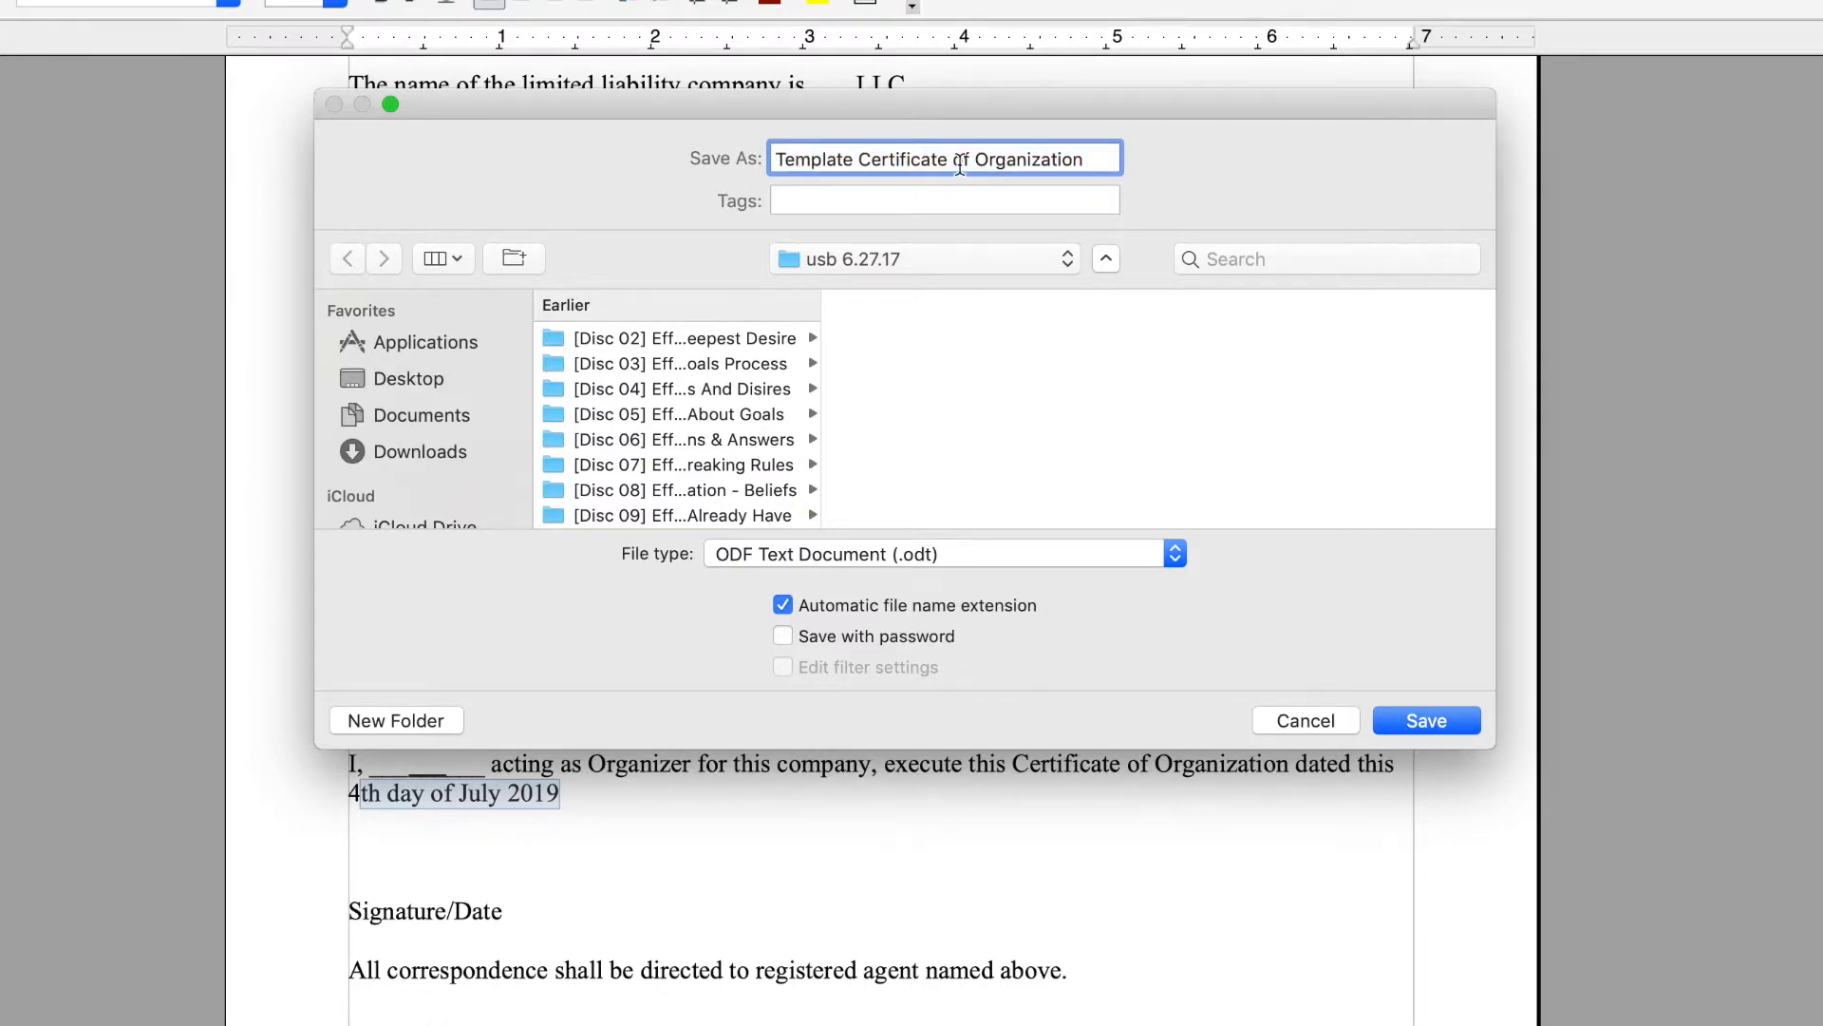
type("TT")
key("Return")
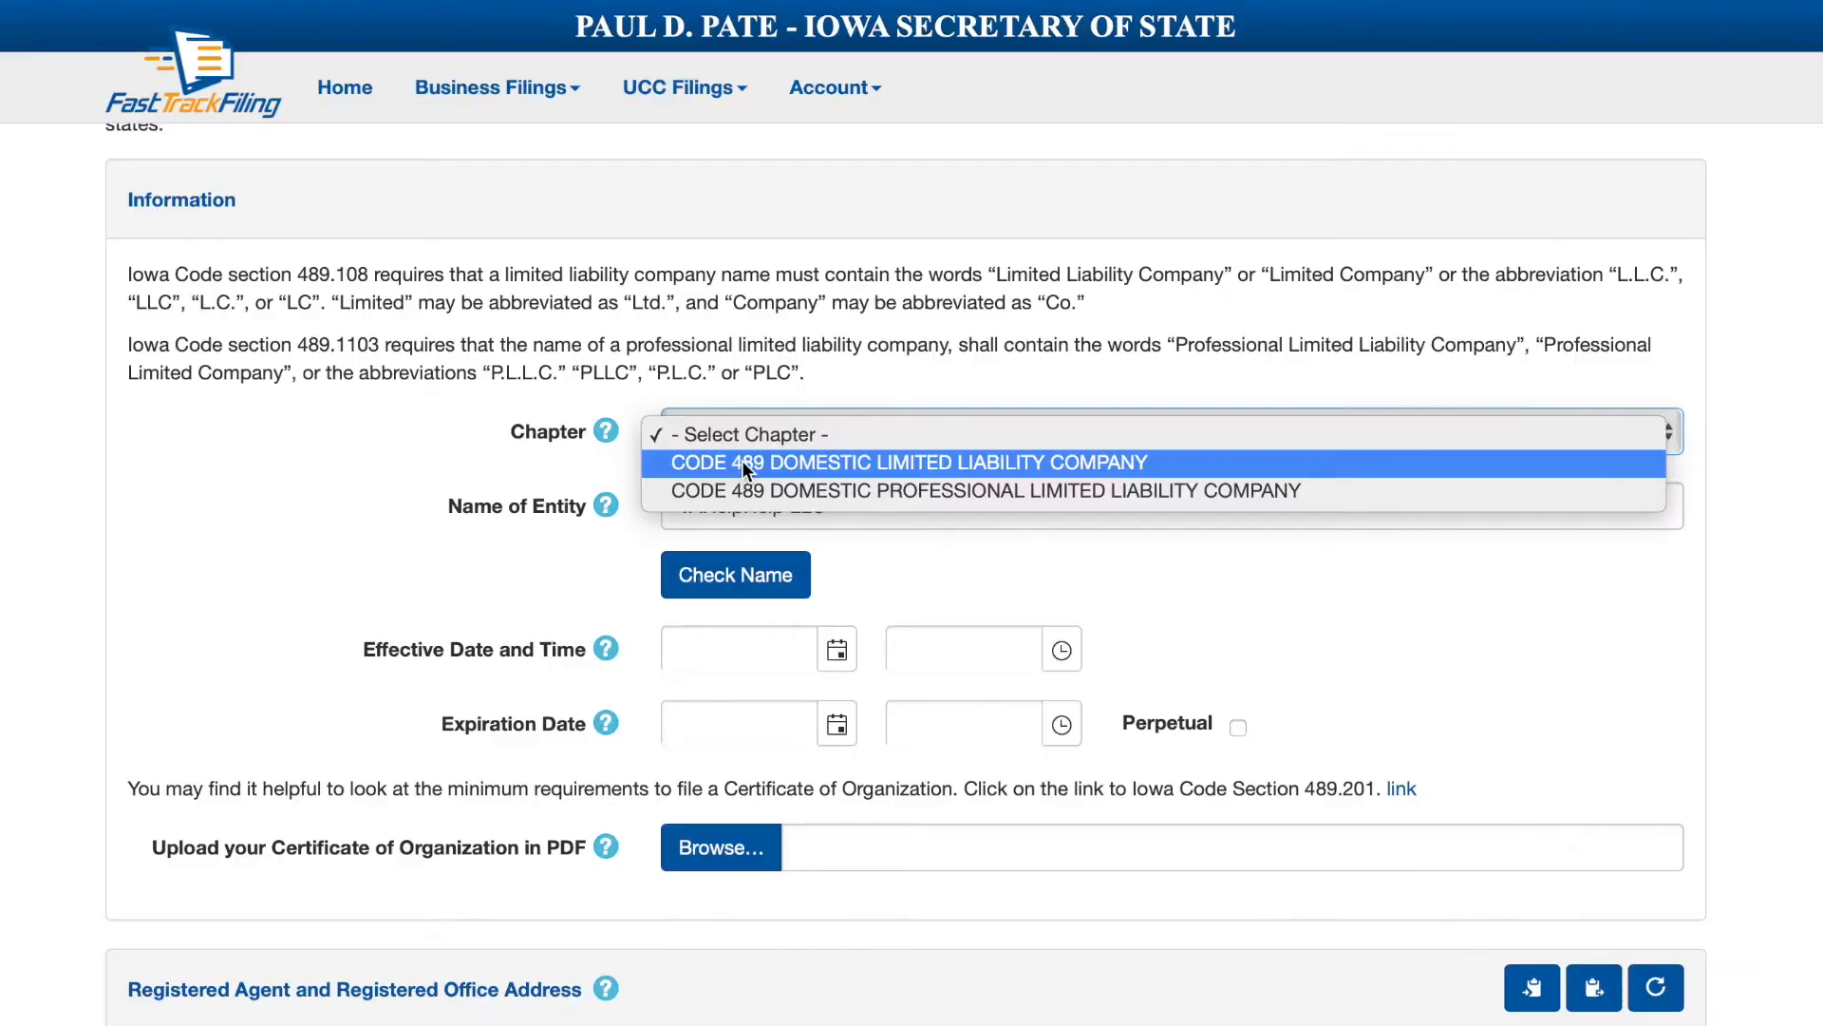
Choose the Code 489 domestic LLC chapter and edit the entity name to 'VA Help Help'.
left_click(744, 465)
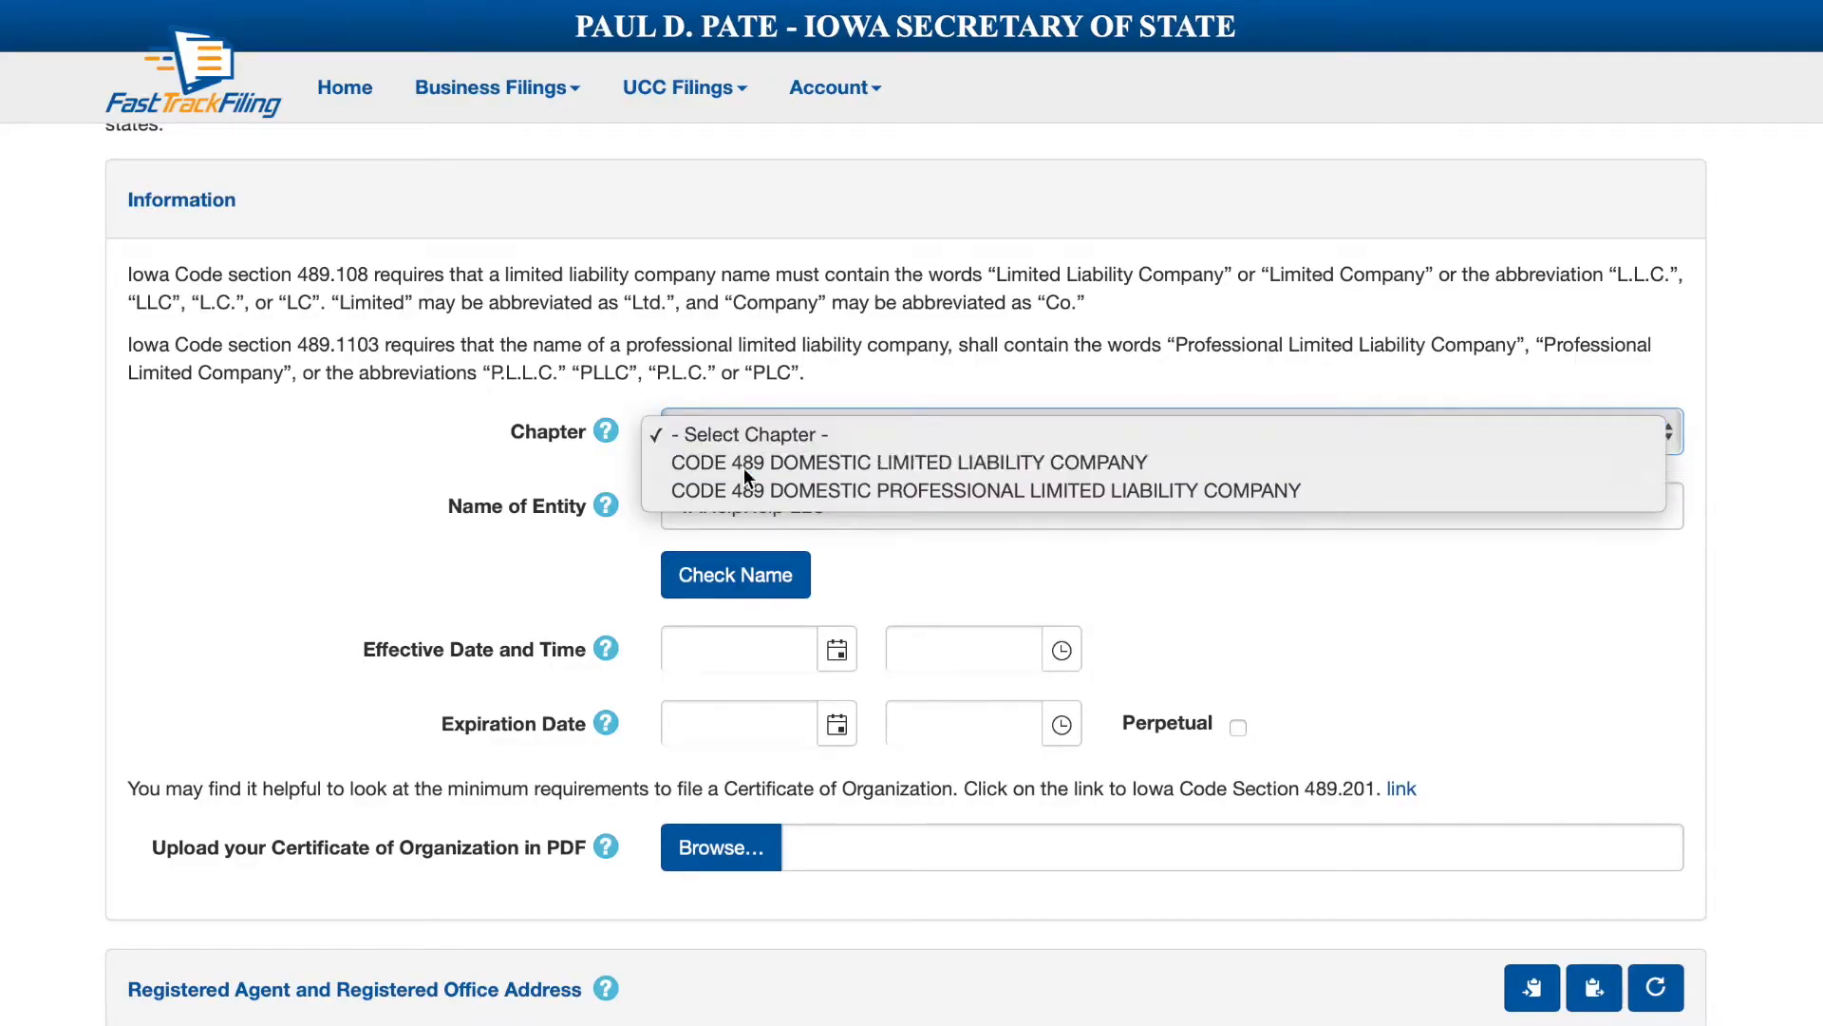
left_click(704, 509)
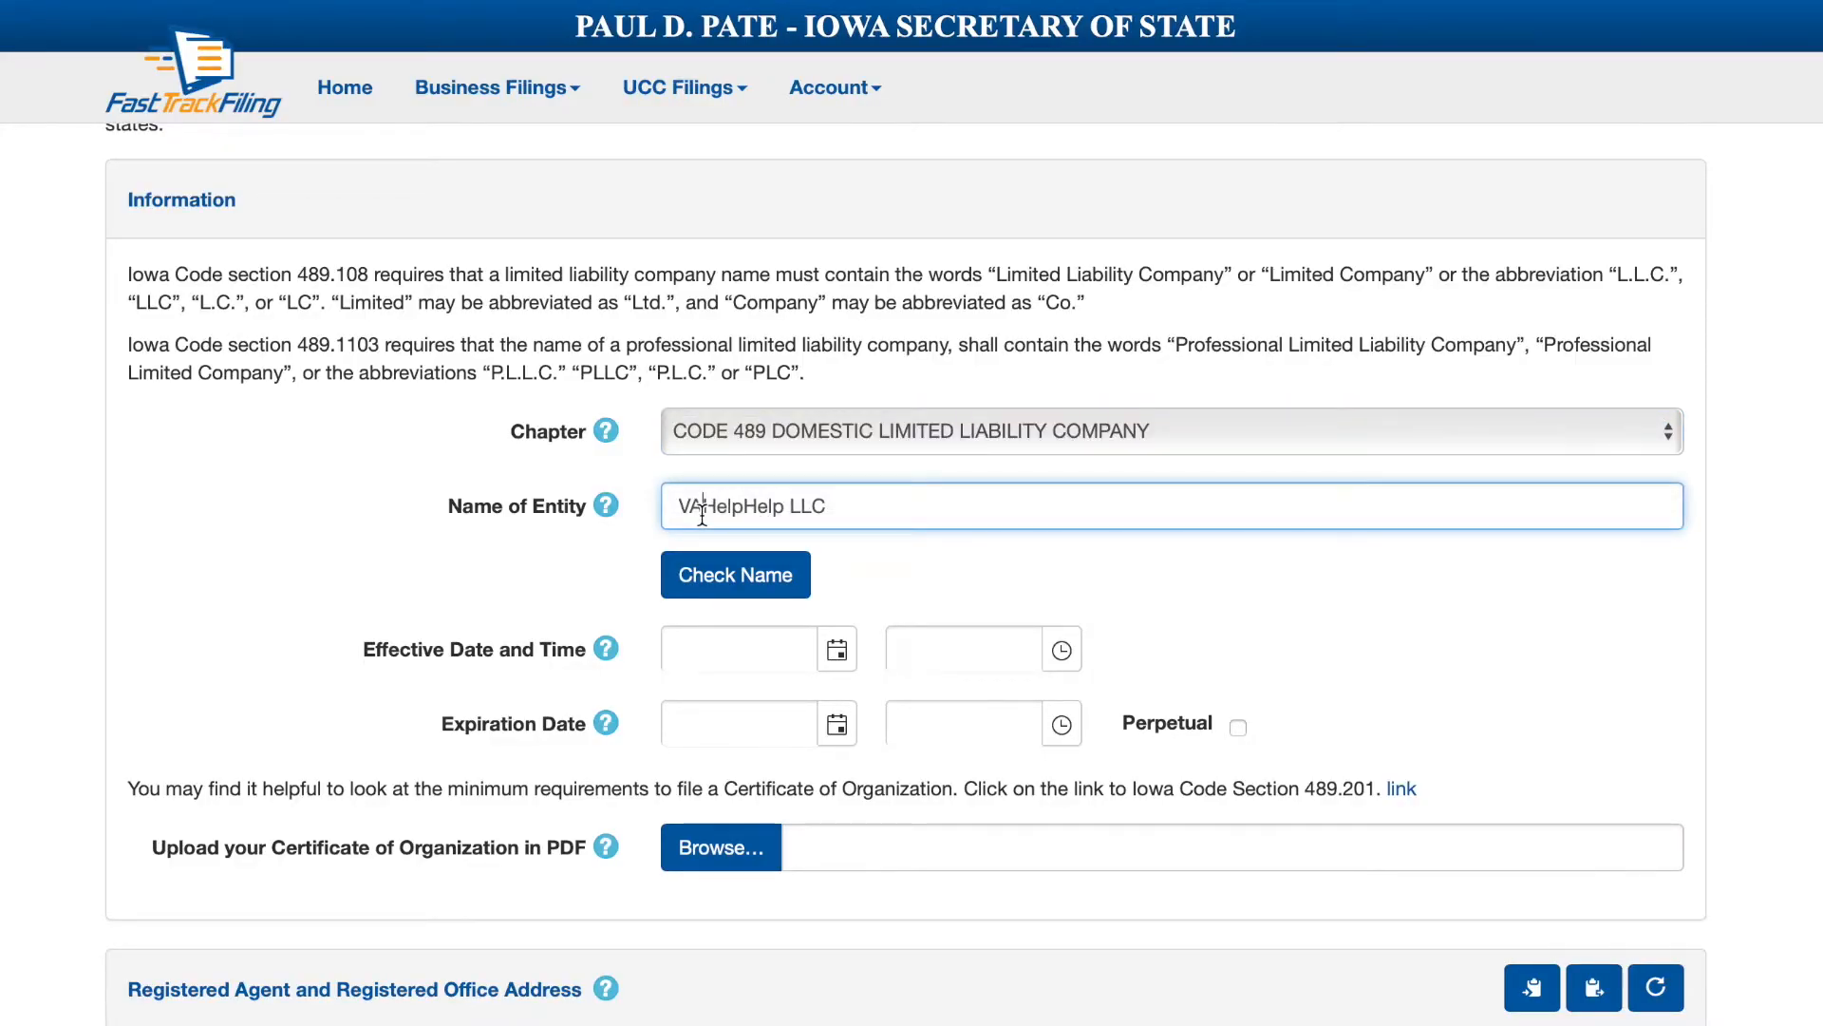
left_click(755, 509)
left_click_drag(815, 508, 859, 508)
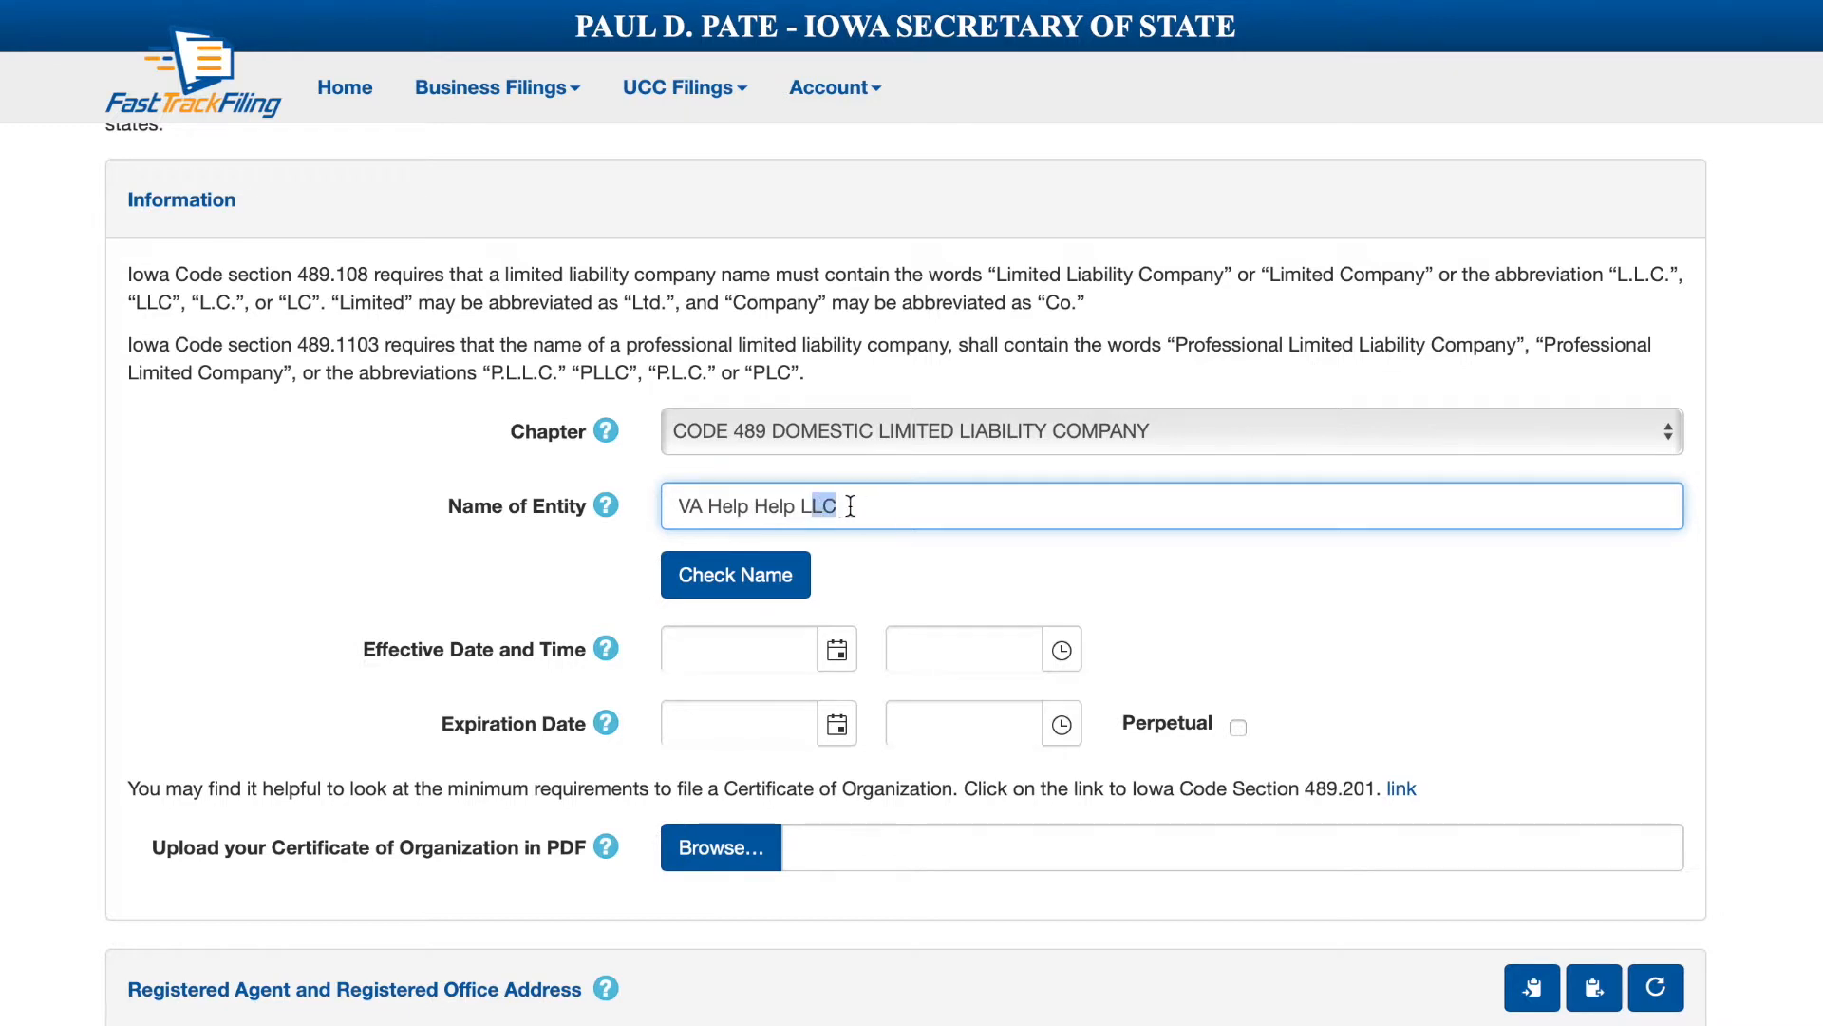
left_click(750, 584)
left_click_drag(798, 509, 976, 515)
key("BackSpace")
left_click(747, 578)
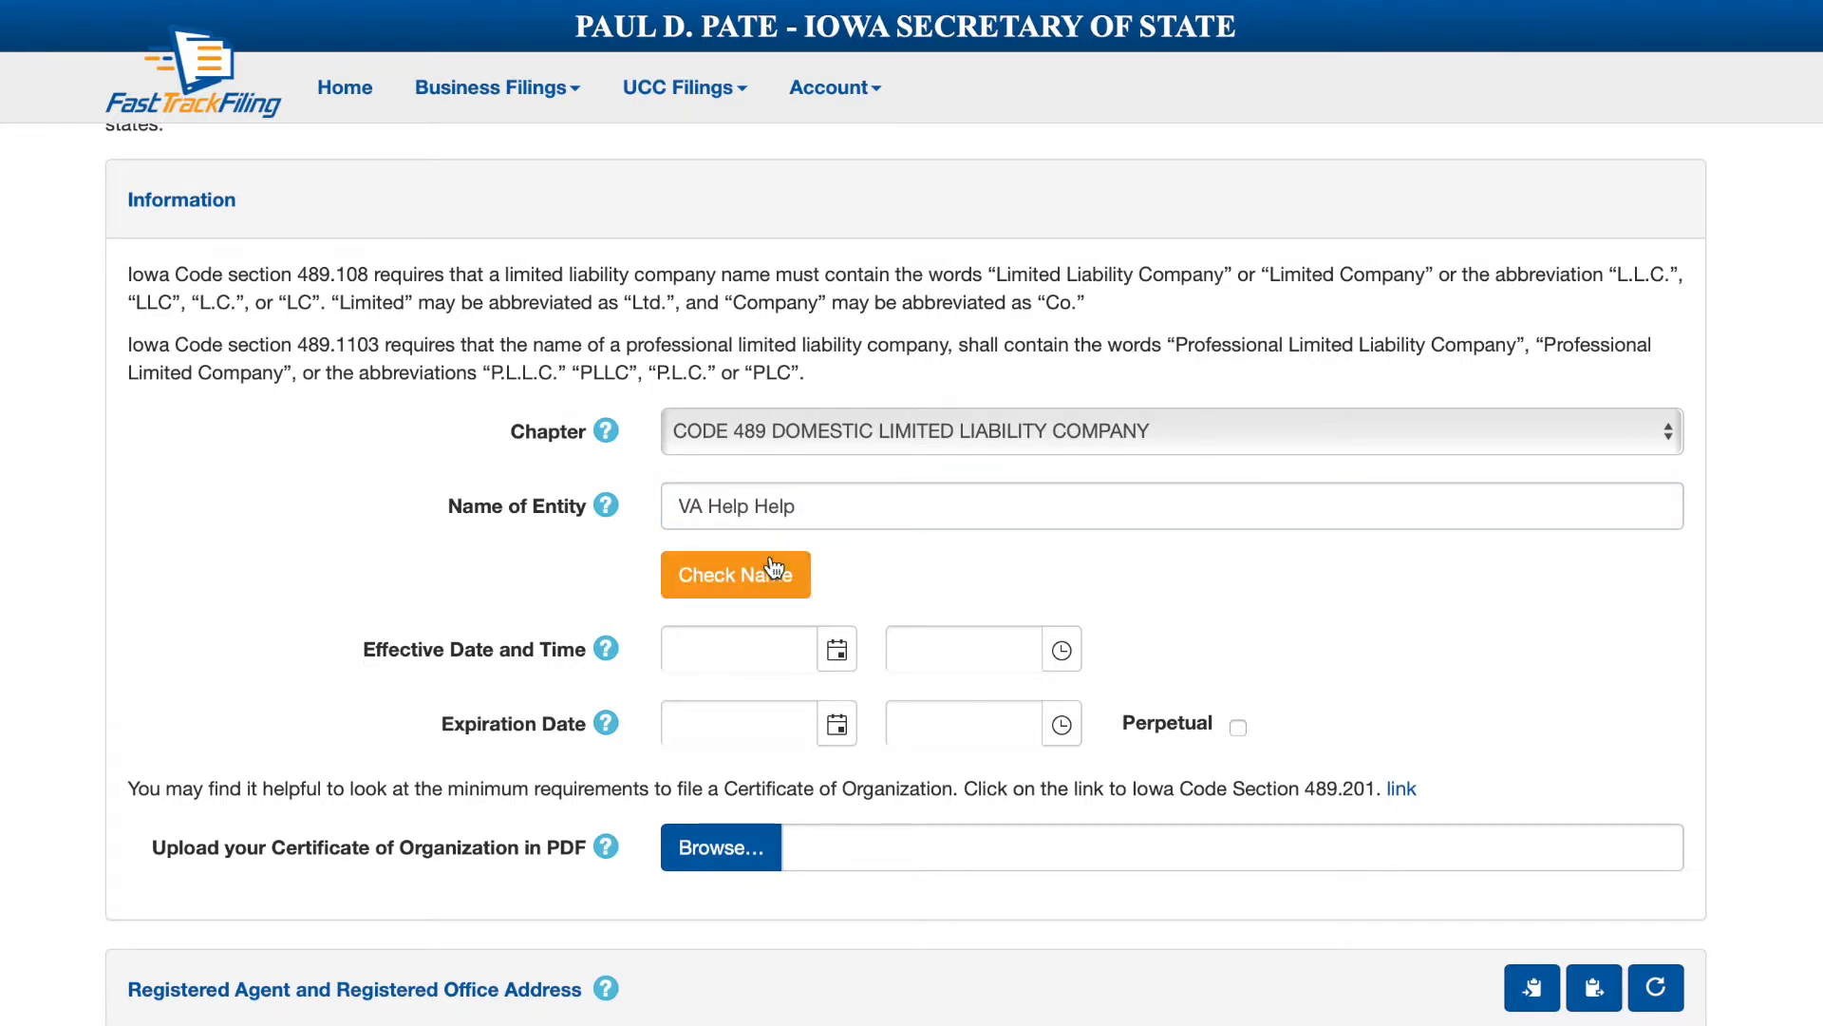
Set the effective date to 7/4/2019 and make the duration perpetual.
left_click(837, 650)
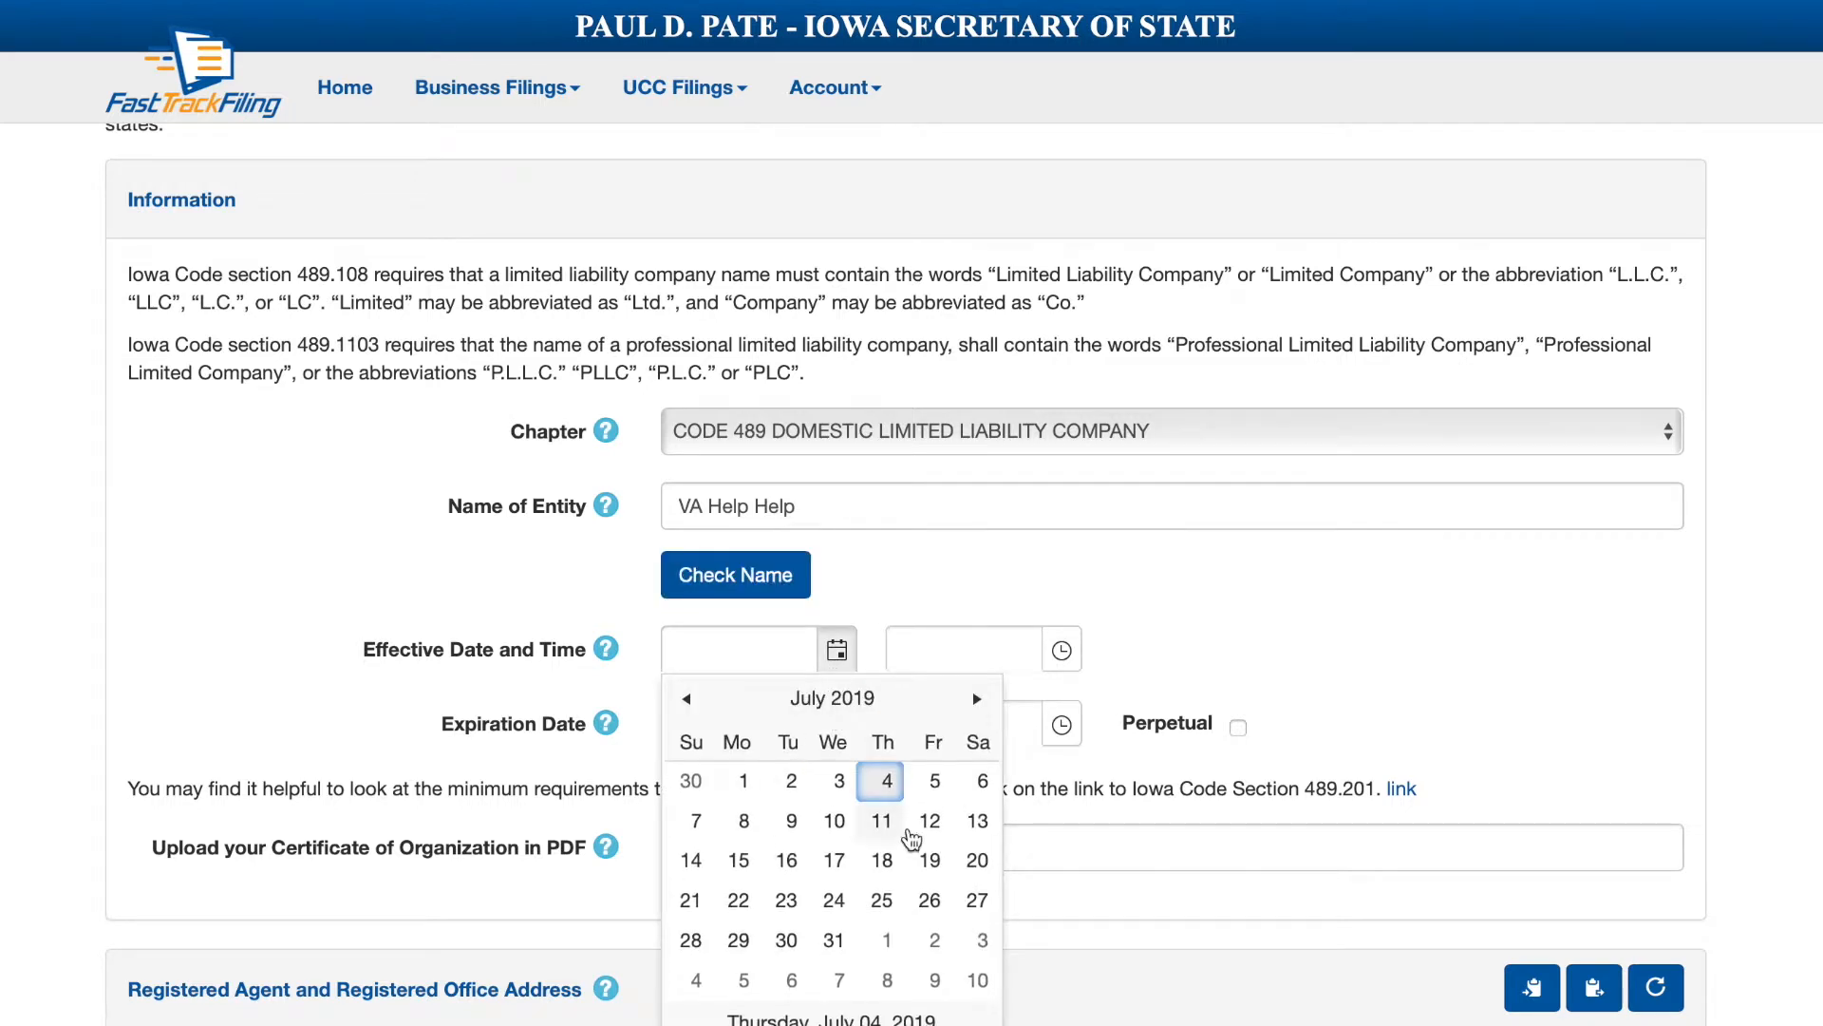
left_click(883, 785)
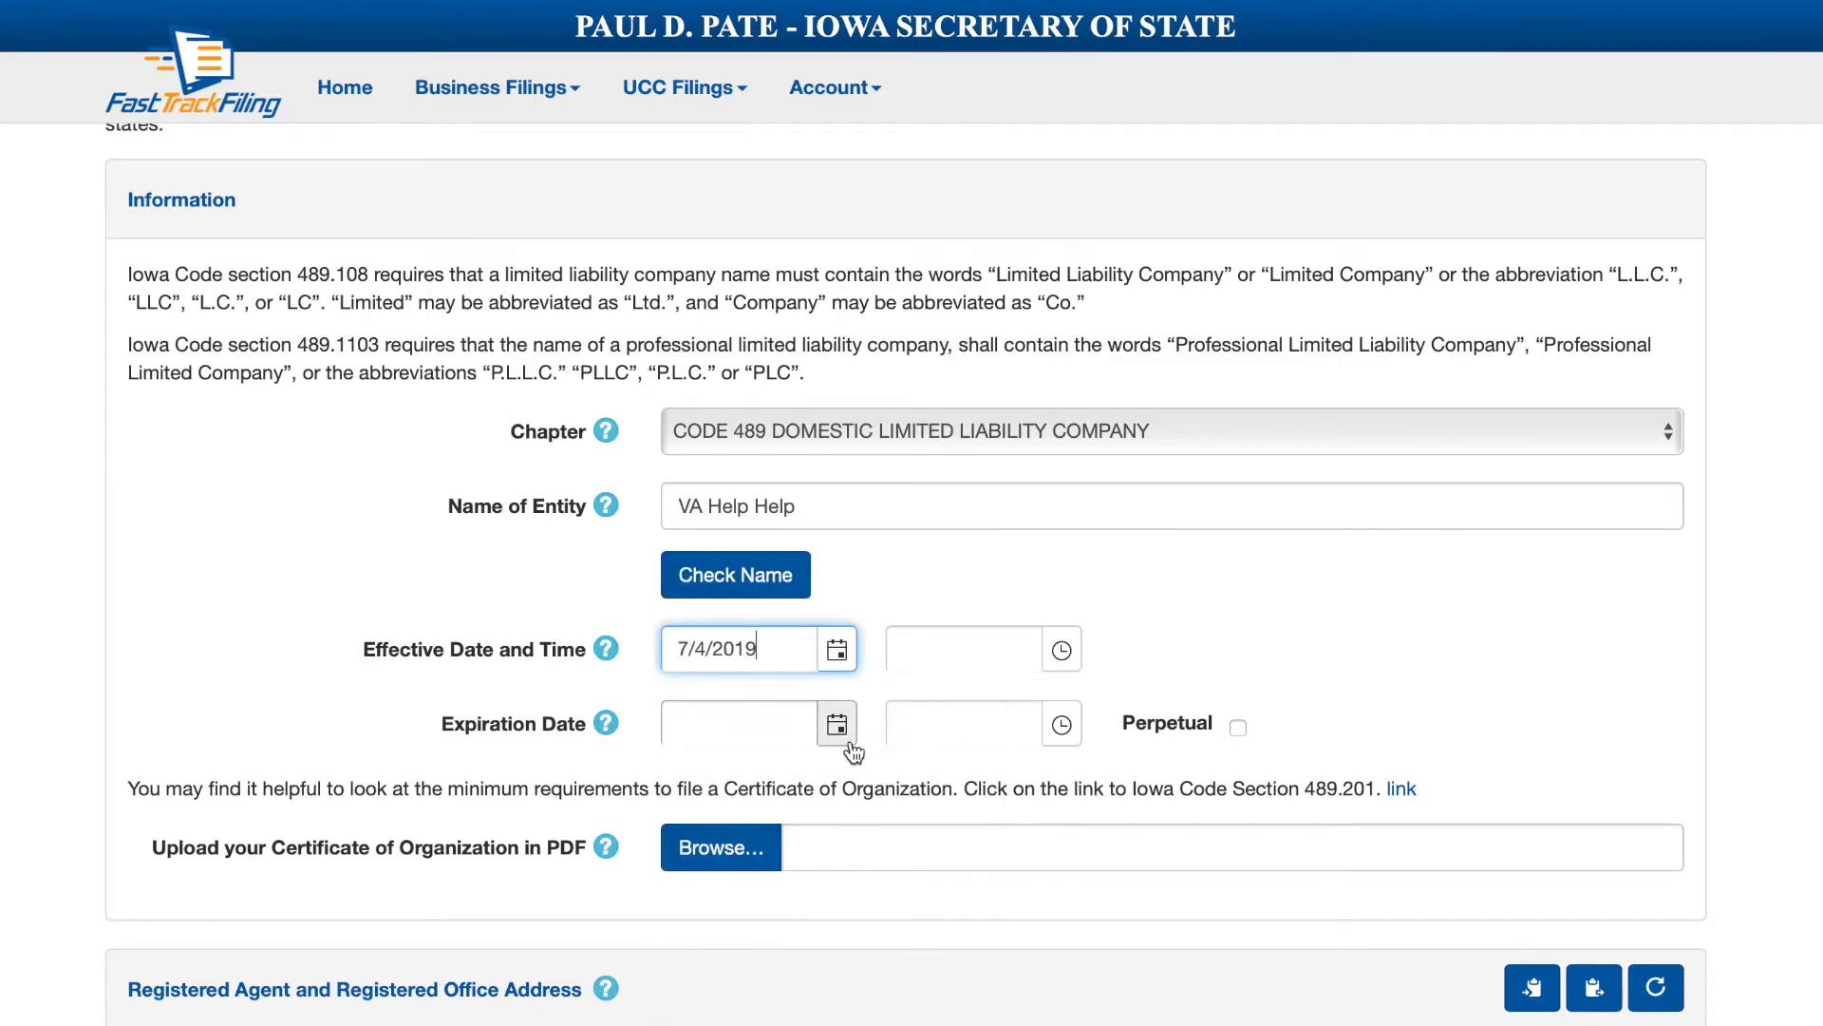
left_click(1236, 727)
Append LLC to make the name 'VA Help Help LLC', keep the chapter, and check availability.
left_click(810, 517)
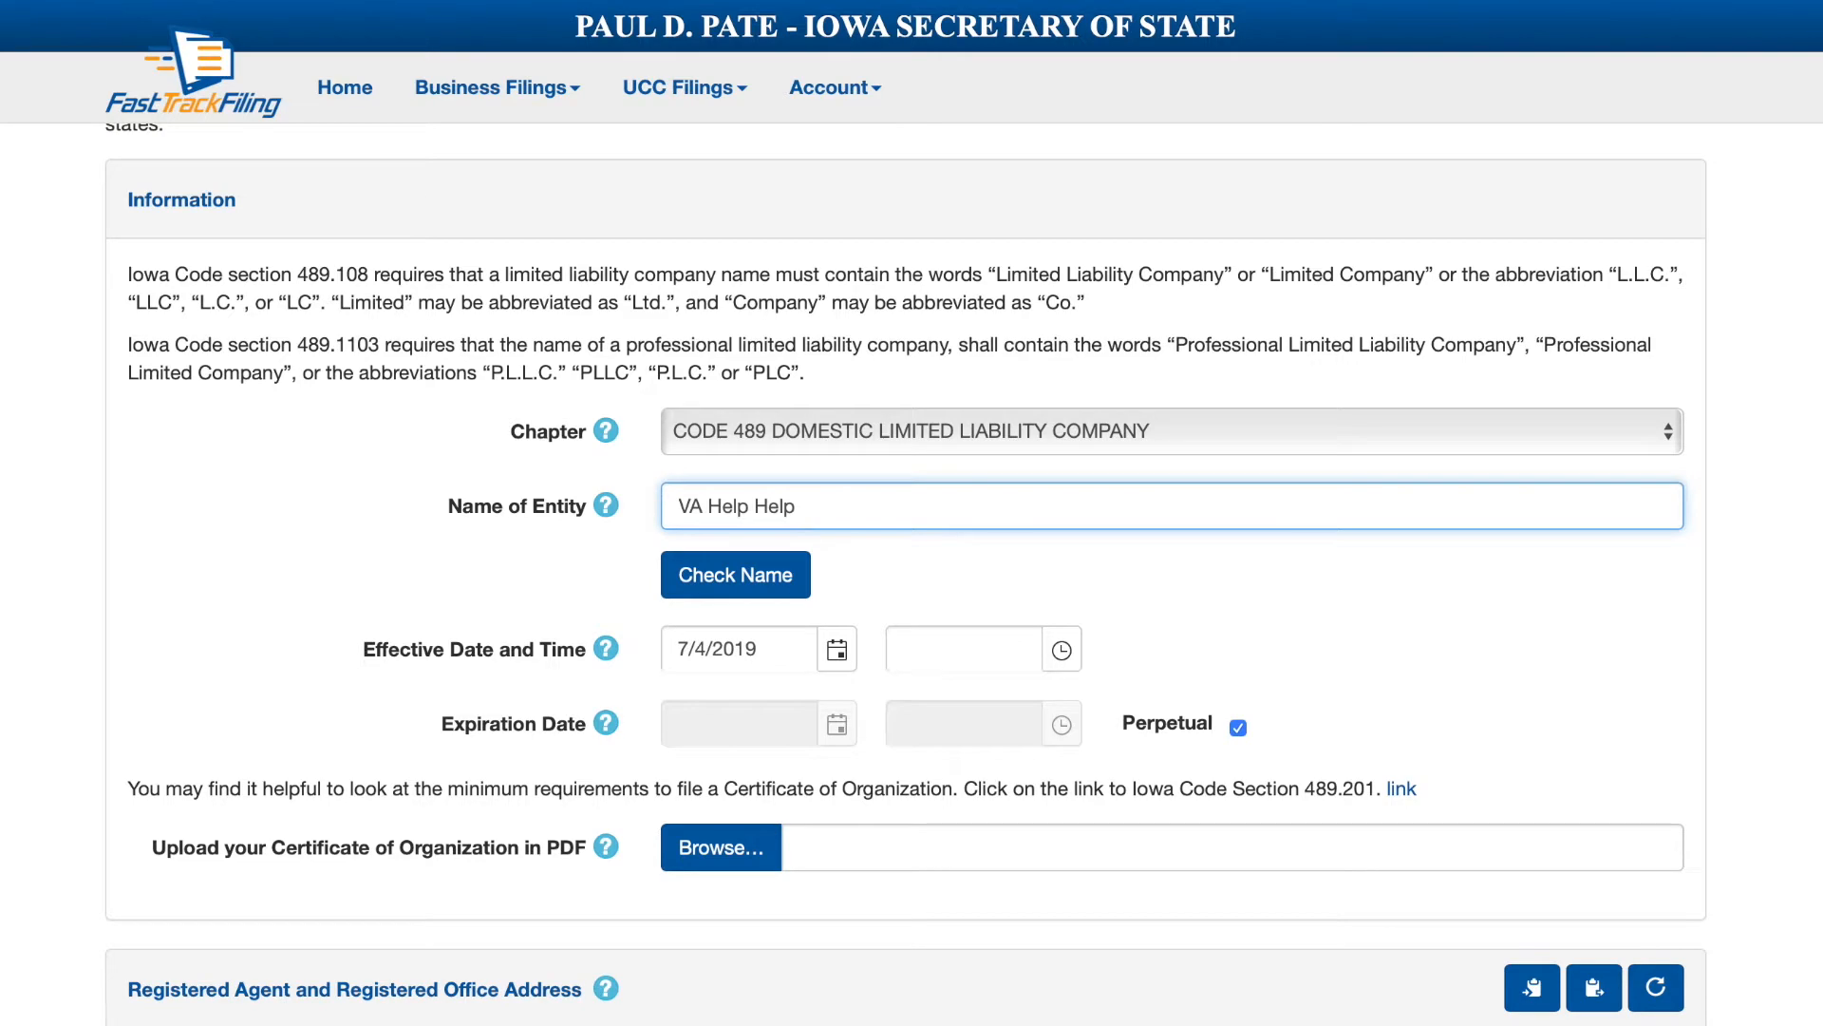
left_click(739, 589)
left_click(832, 517)
type("LLC")
left_click(946, 429)
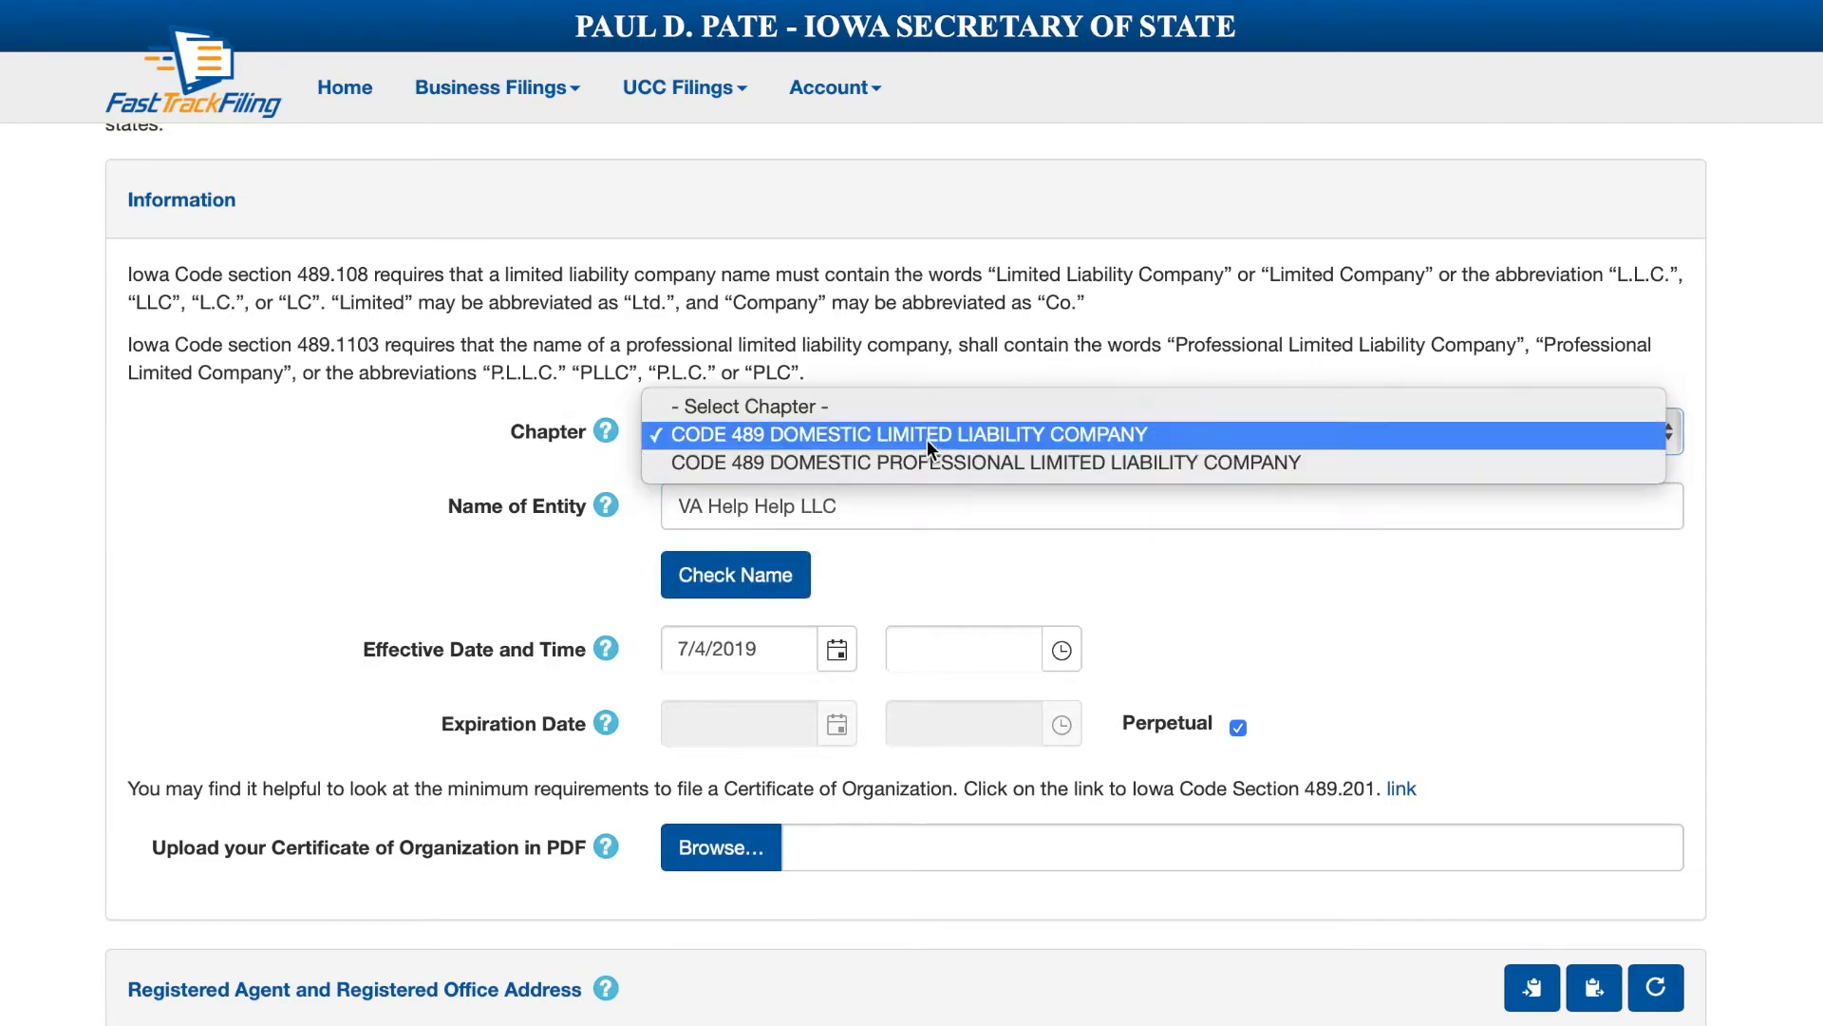
left_click(927, 440)
scroll(893, 590, "up", 2)
scroll(887, 589, "down", 3)
left_click(731, 537)
scroll(691, 557, "down", 2)
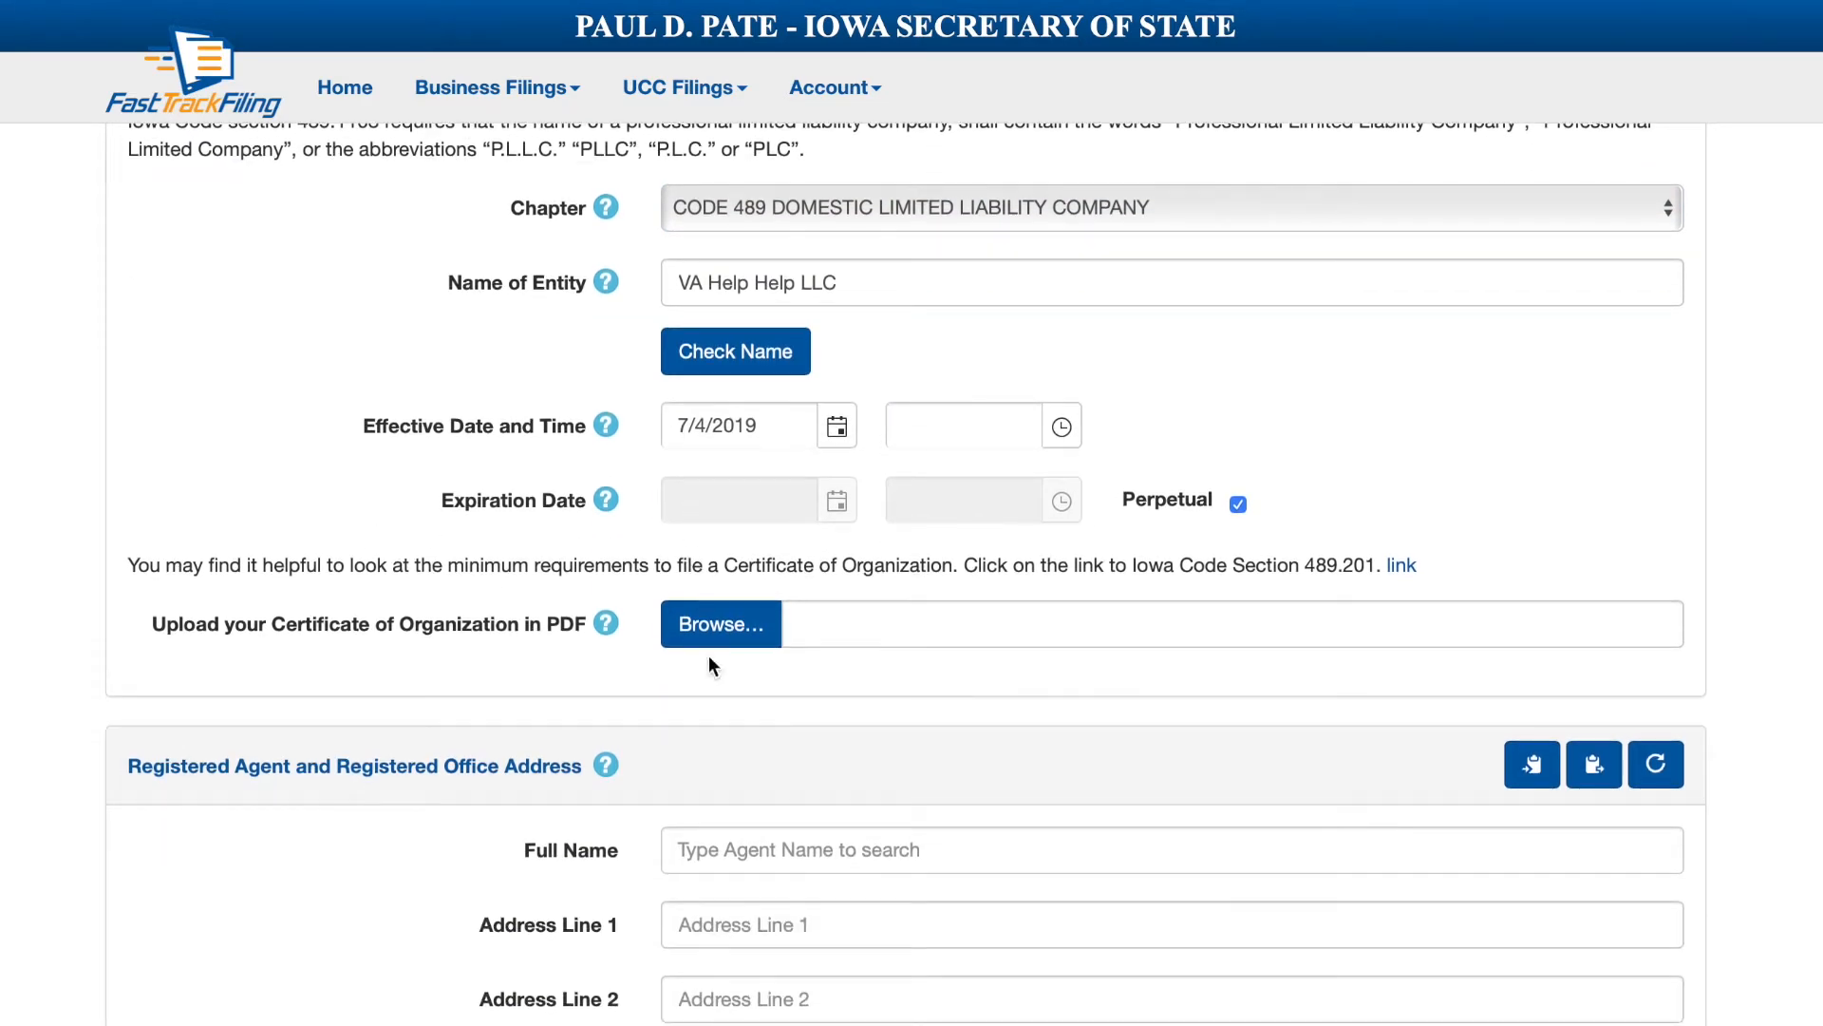
Browse for the certificate PDF among recent files, then start saving the Writer certificate document.
left_click(704, 629)
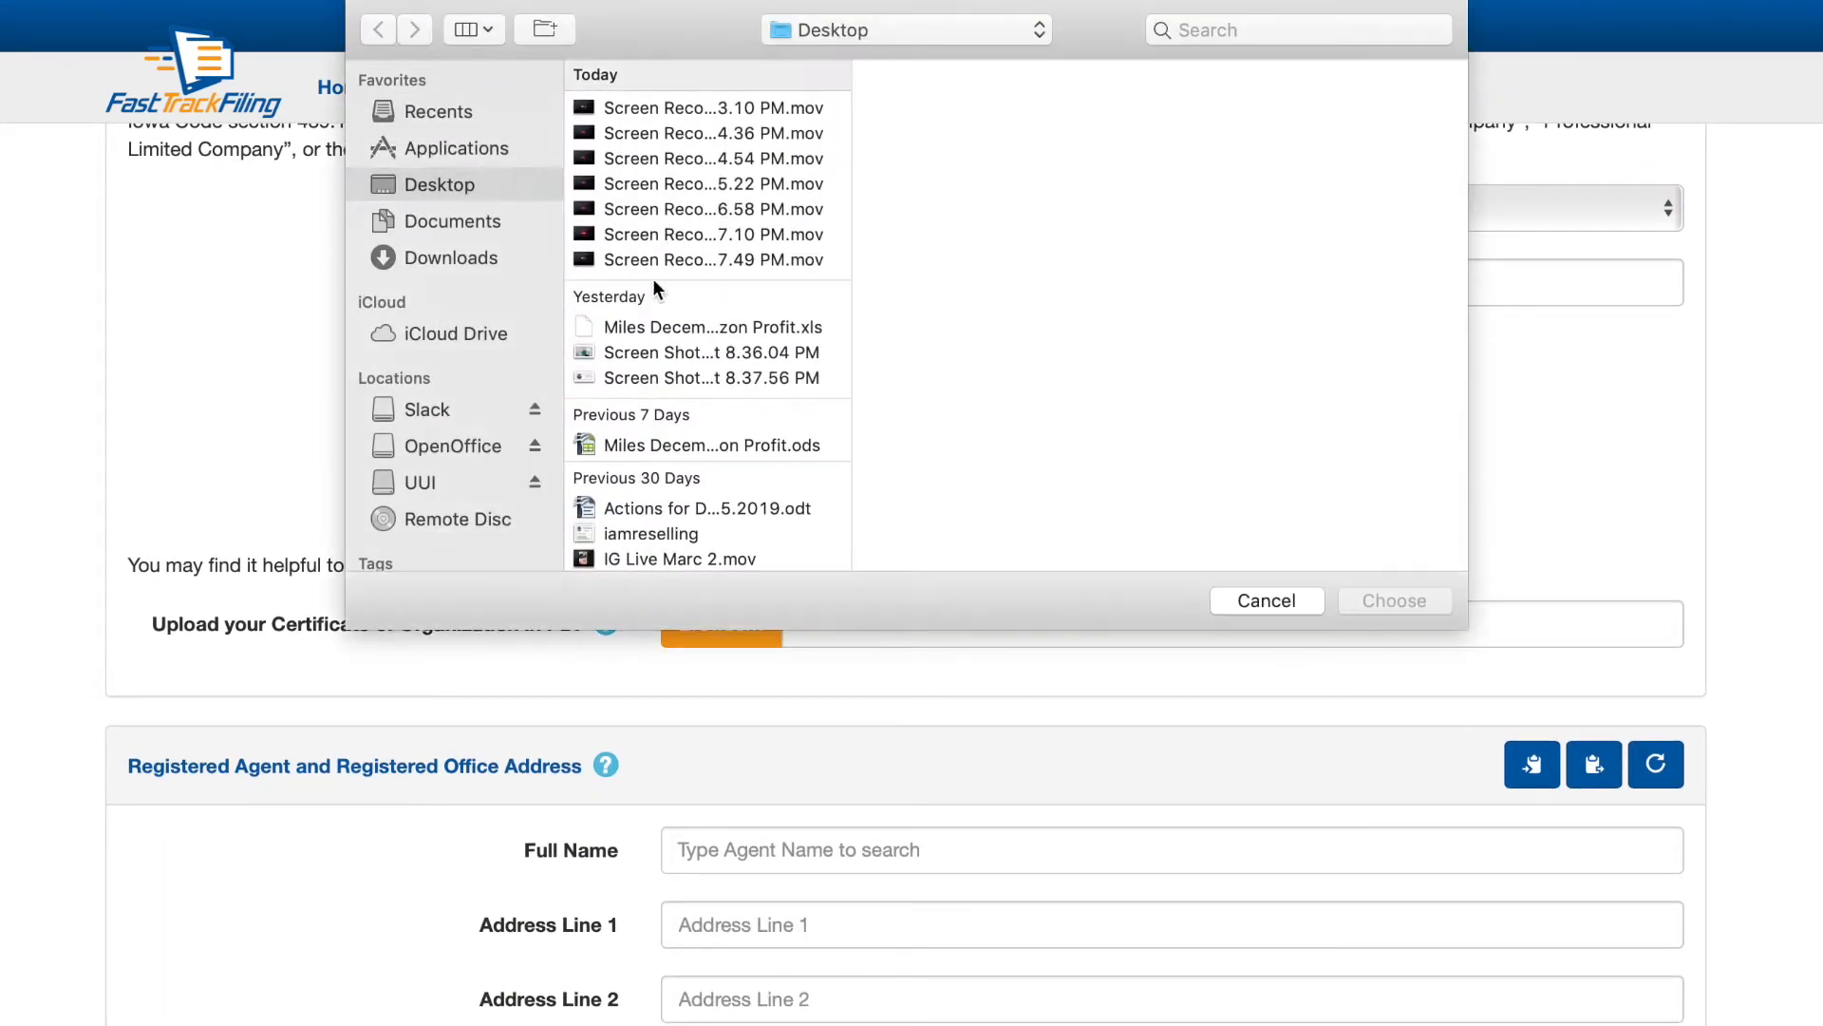
left_click(433, 111)
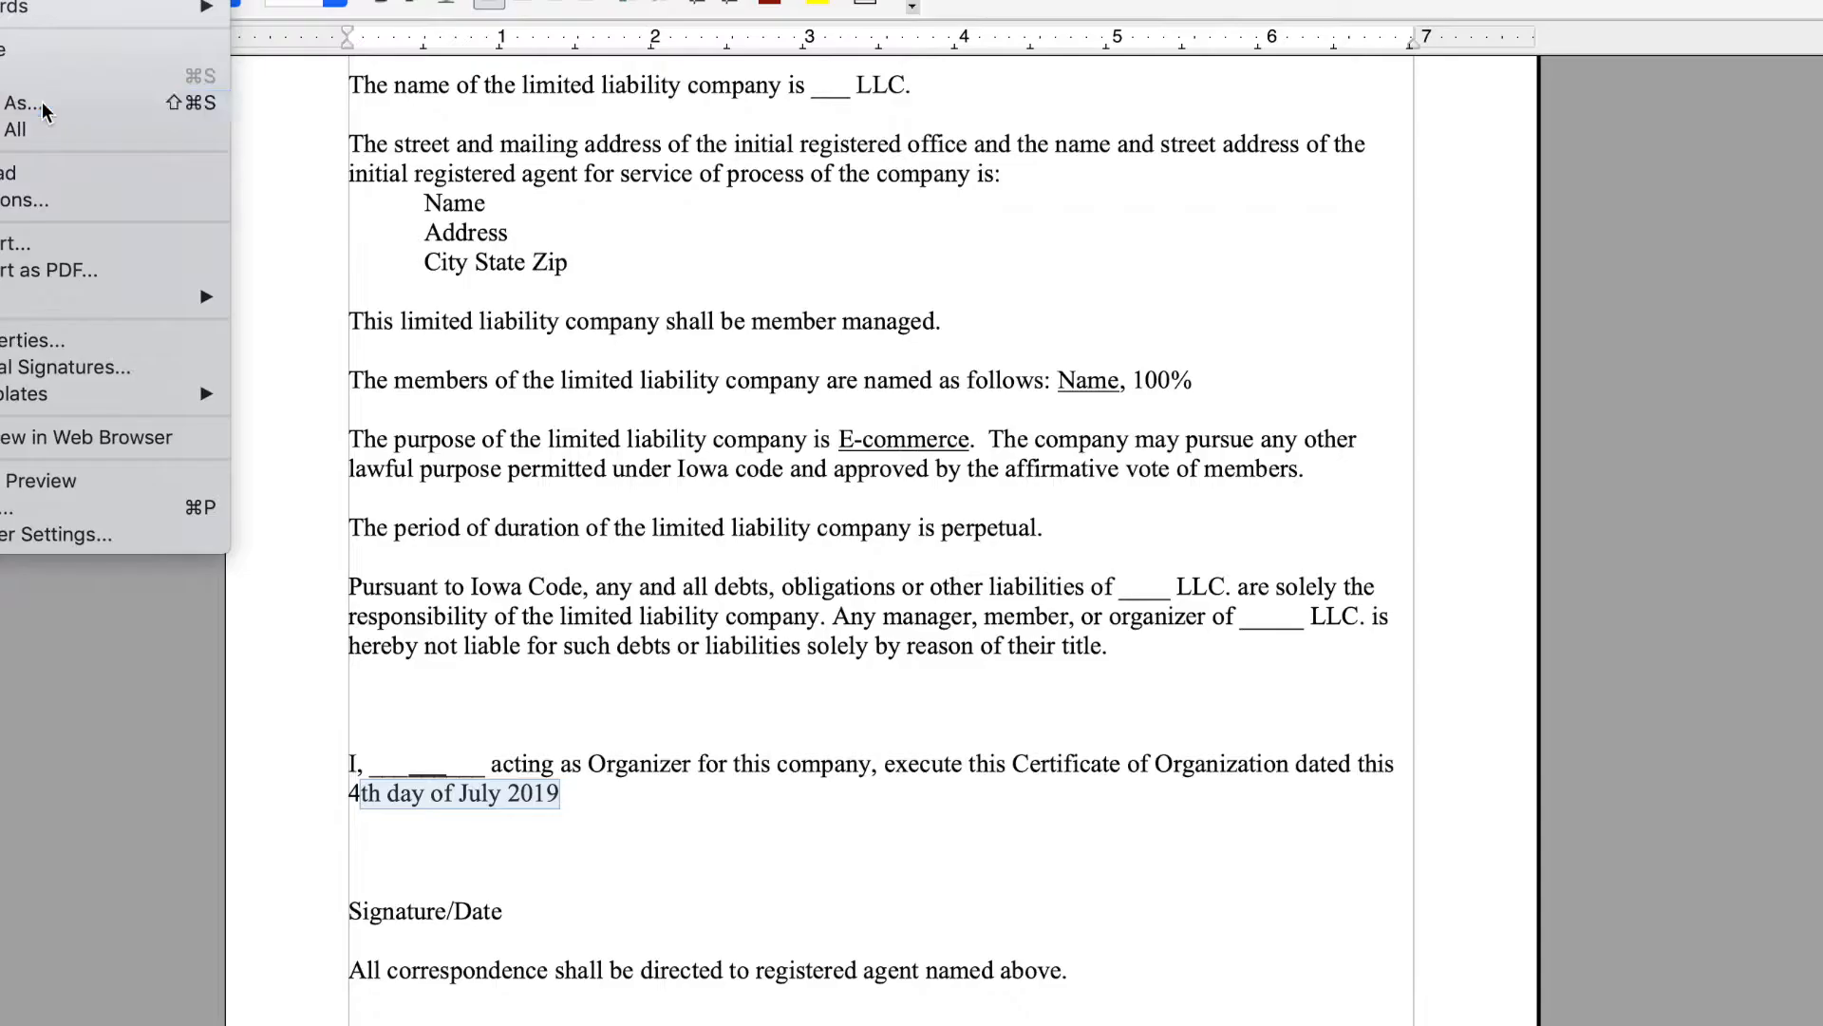
left_click(48, 110)
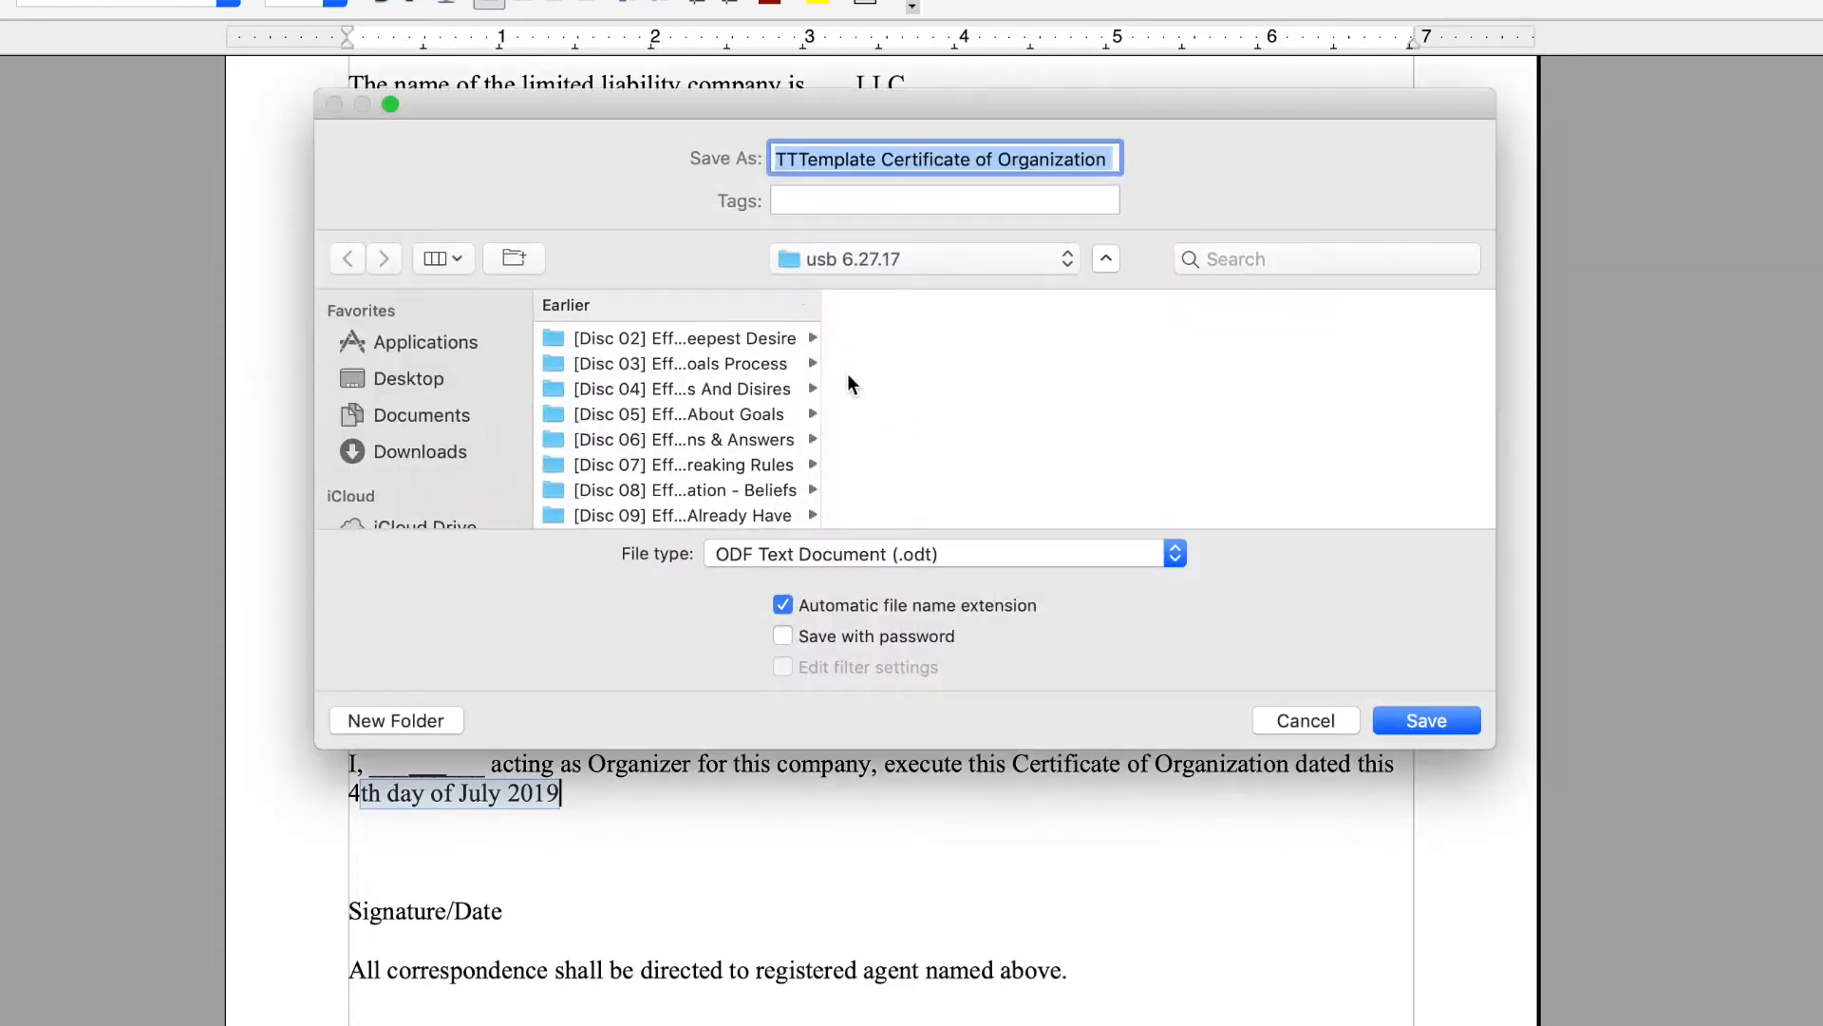
Cancel the plain save and export the certificate template as a PDF into the usb 6.27.17 folder.
left_click(1316, 725)
left_click(2, 2)
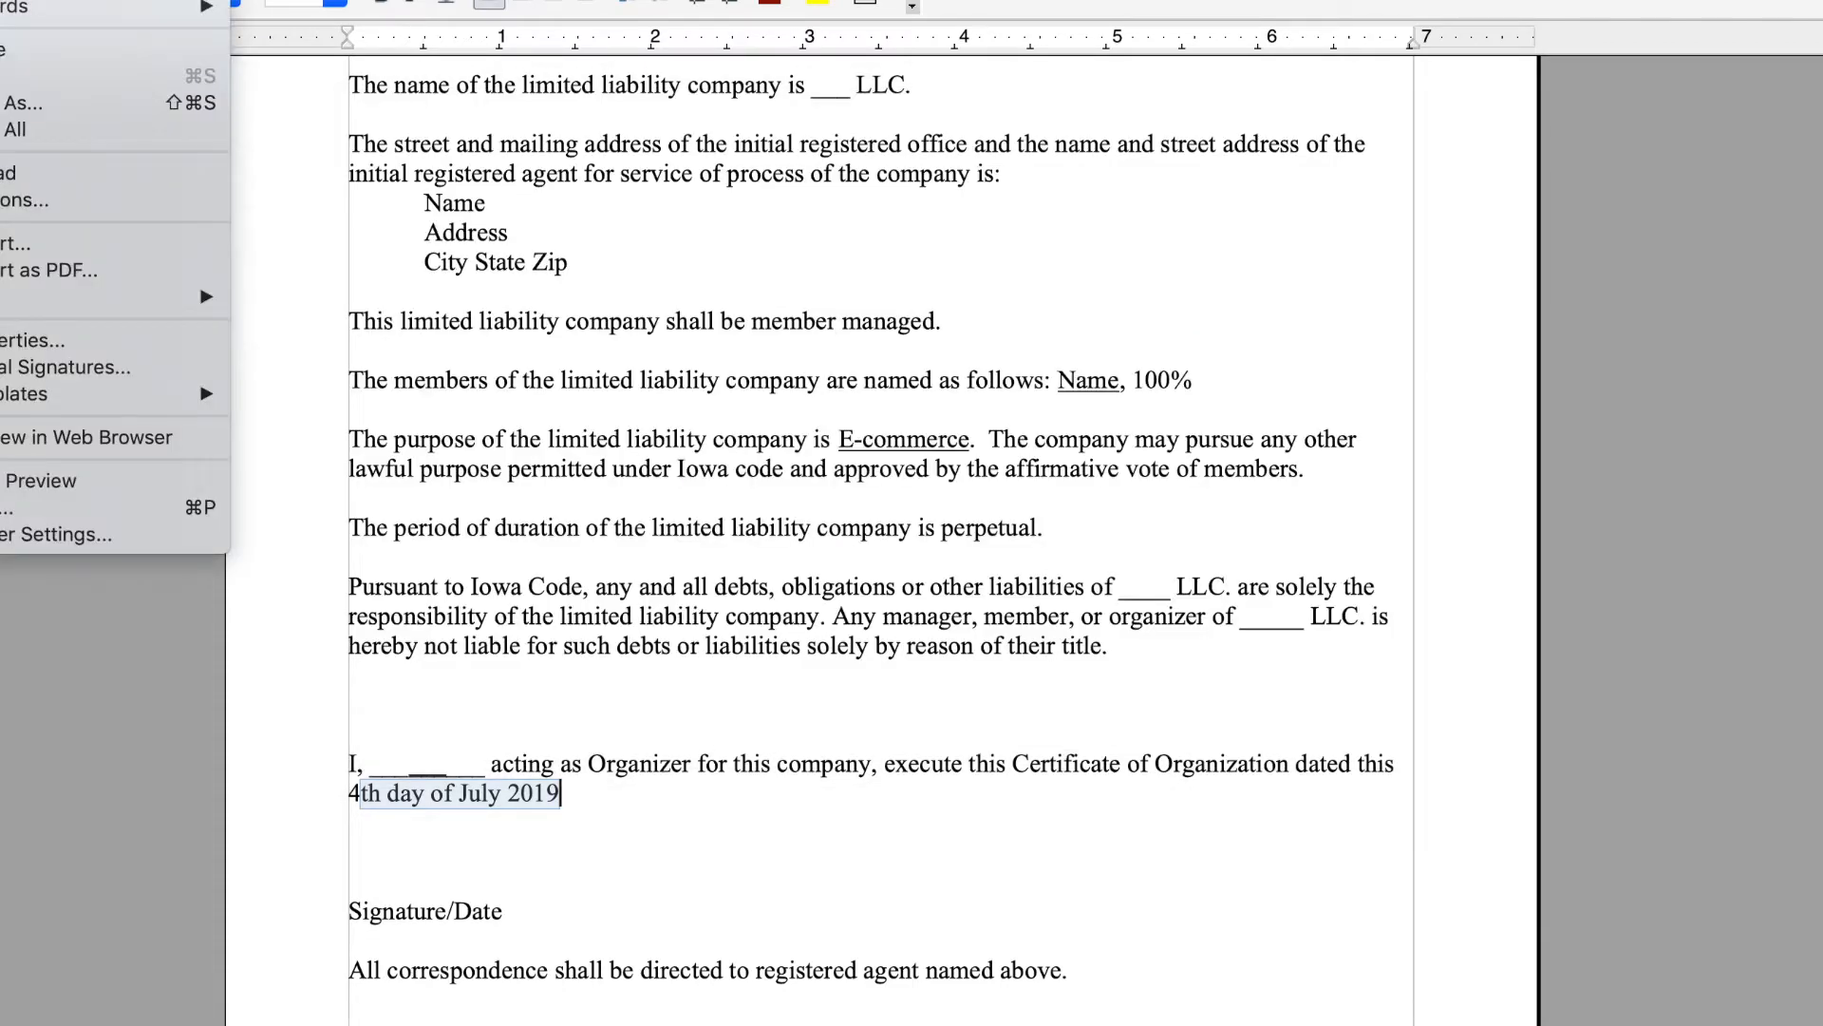
left_click(122, 270)
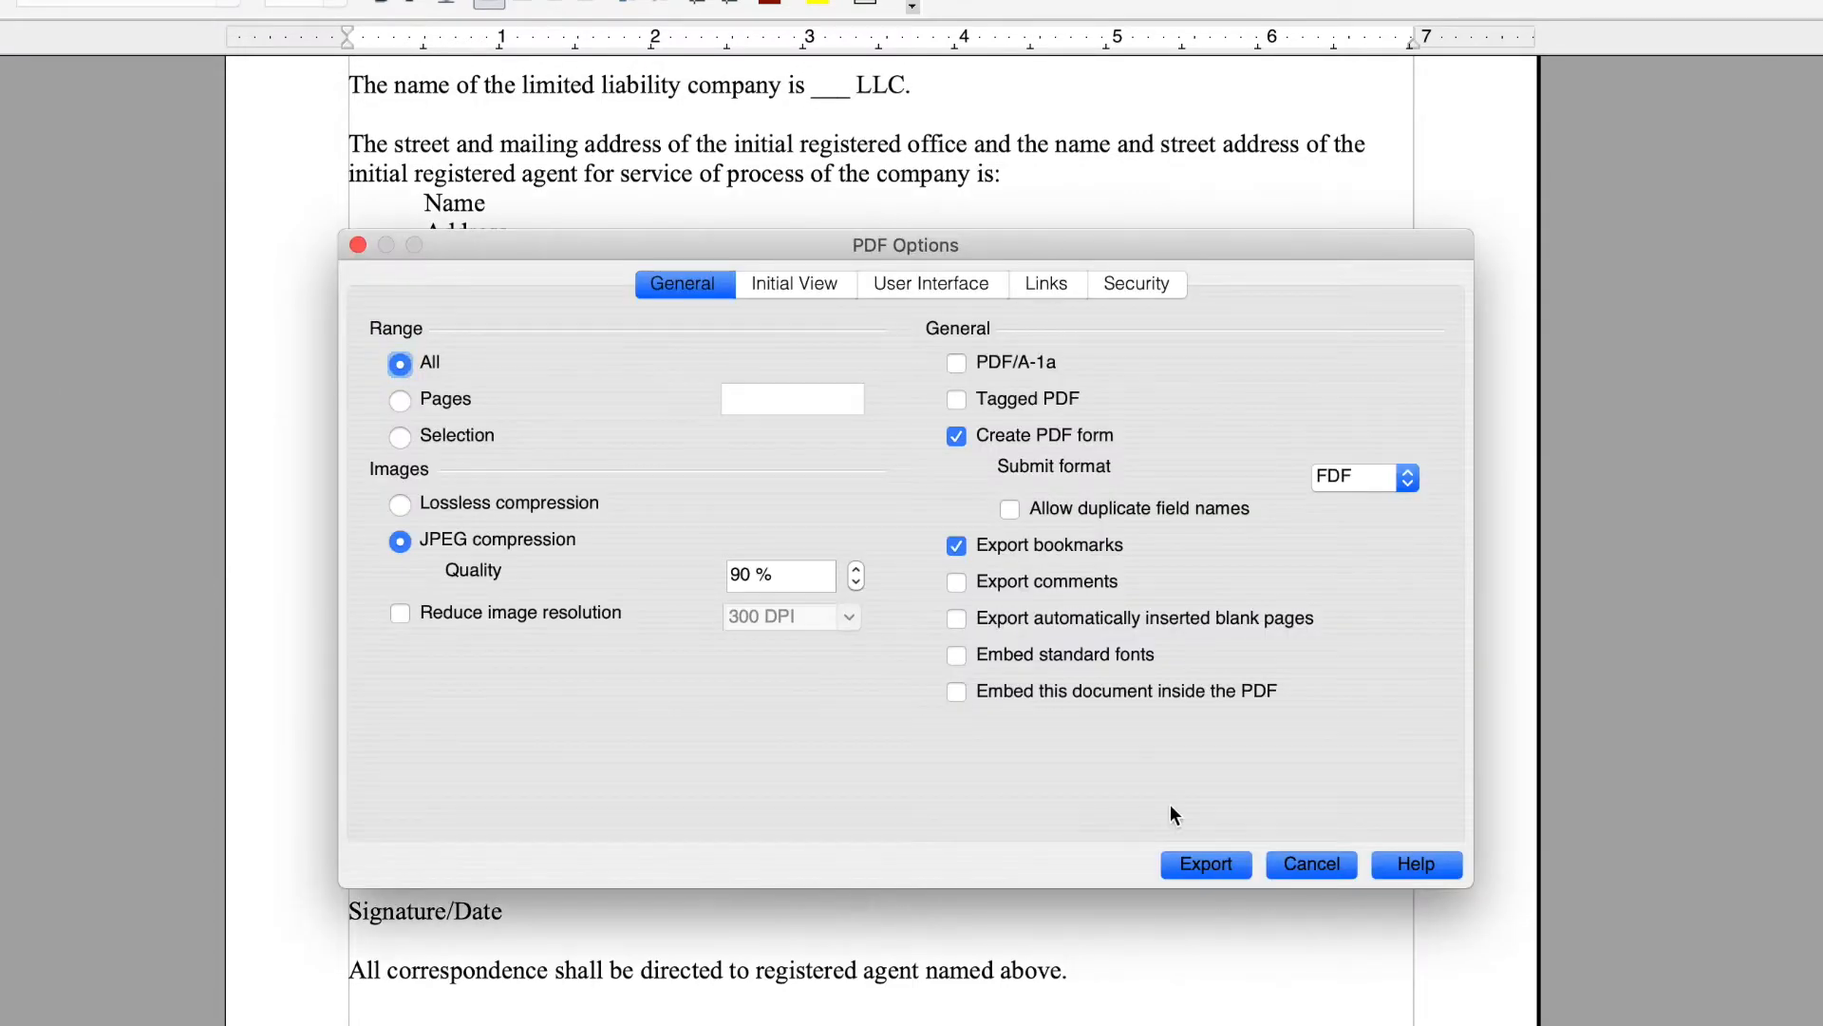
left_click(1221, 861)
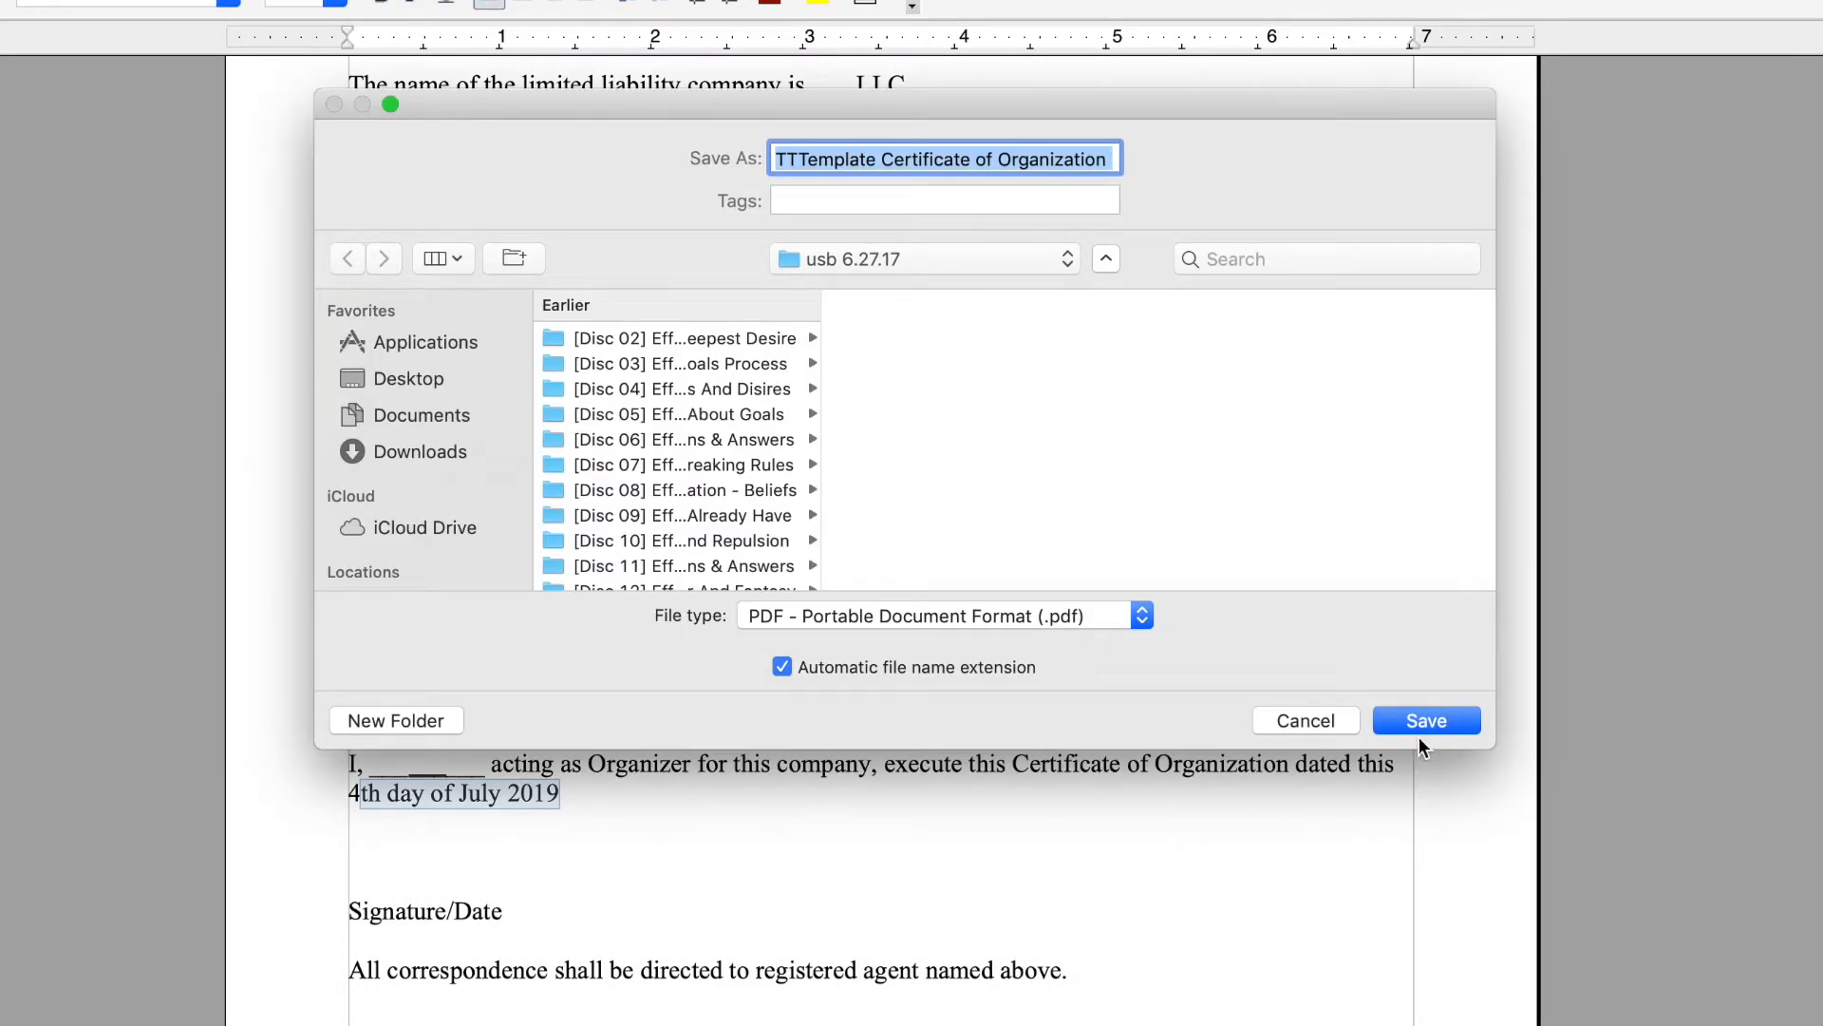
left_click(1432, 727)
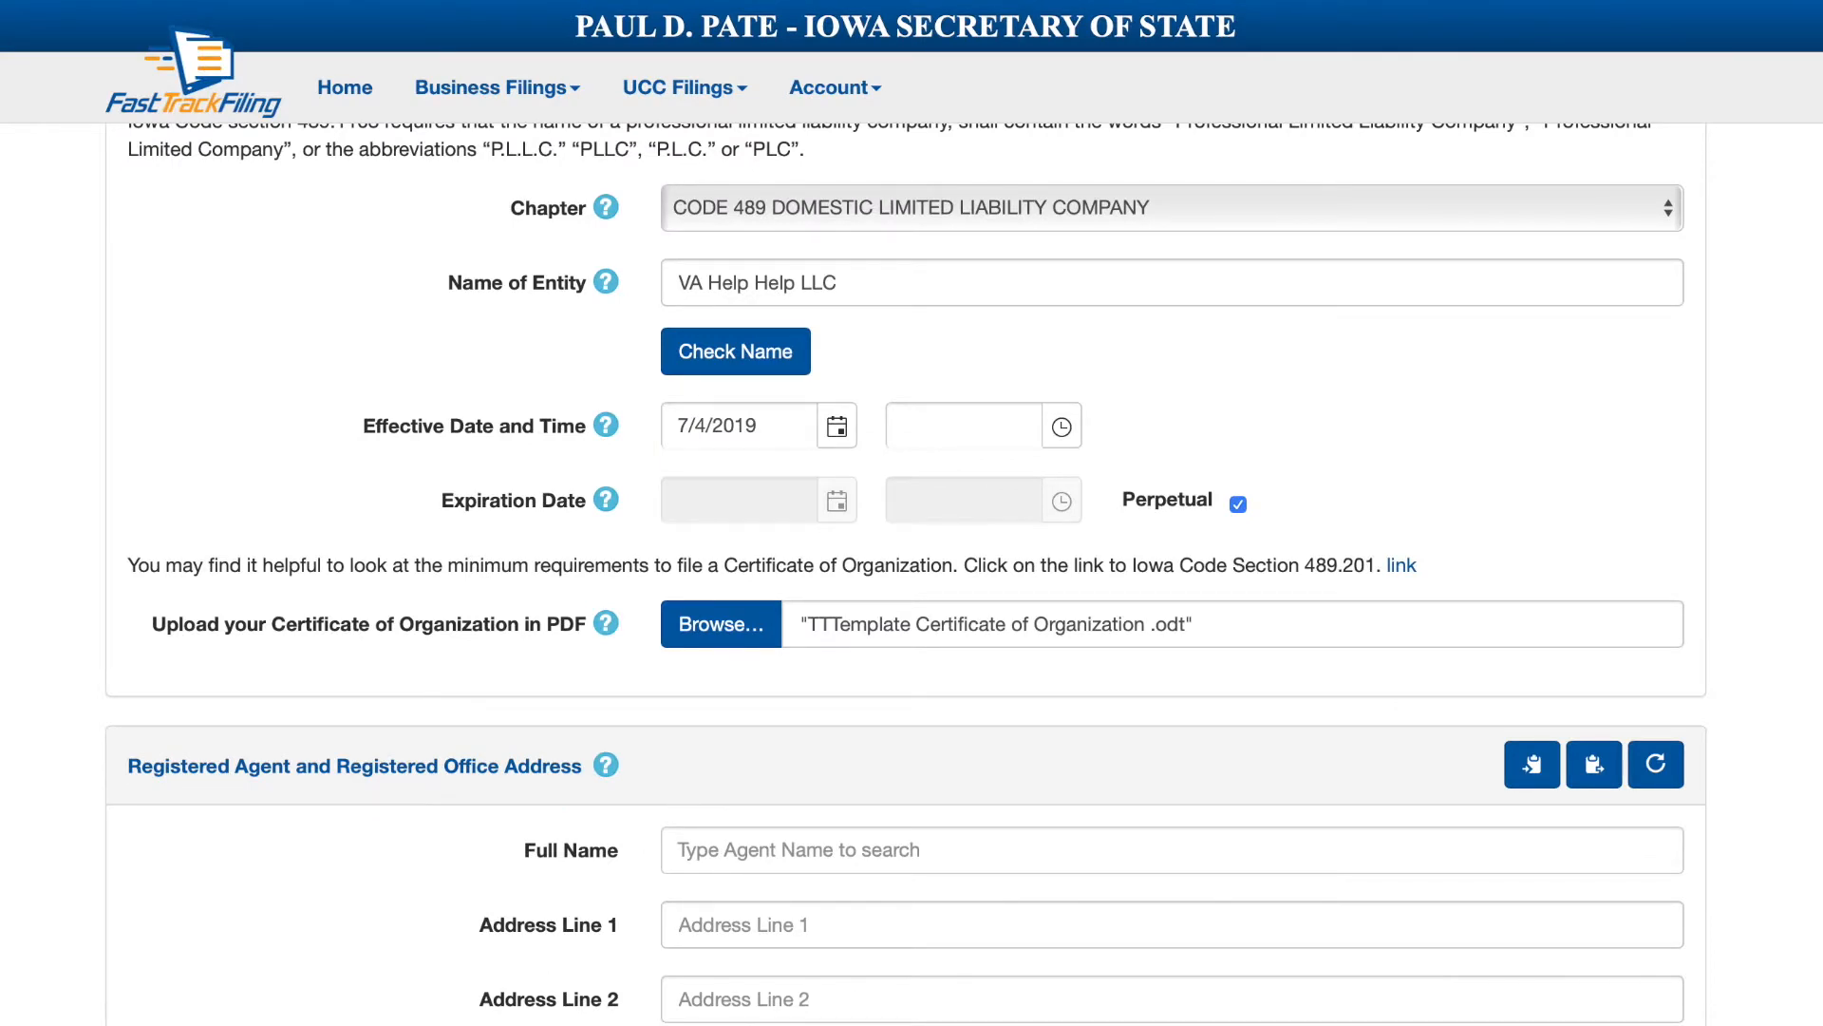
Replace the uploaded .odt with 'TTTemplate Certificate of Organization .pdf' from the file chooser.
left_click(741, 627)
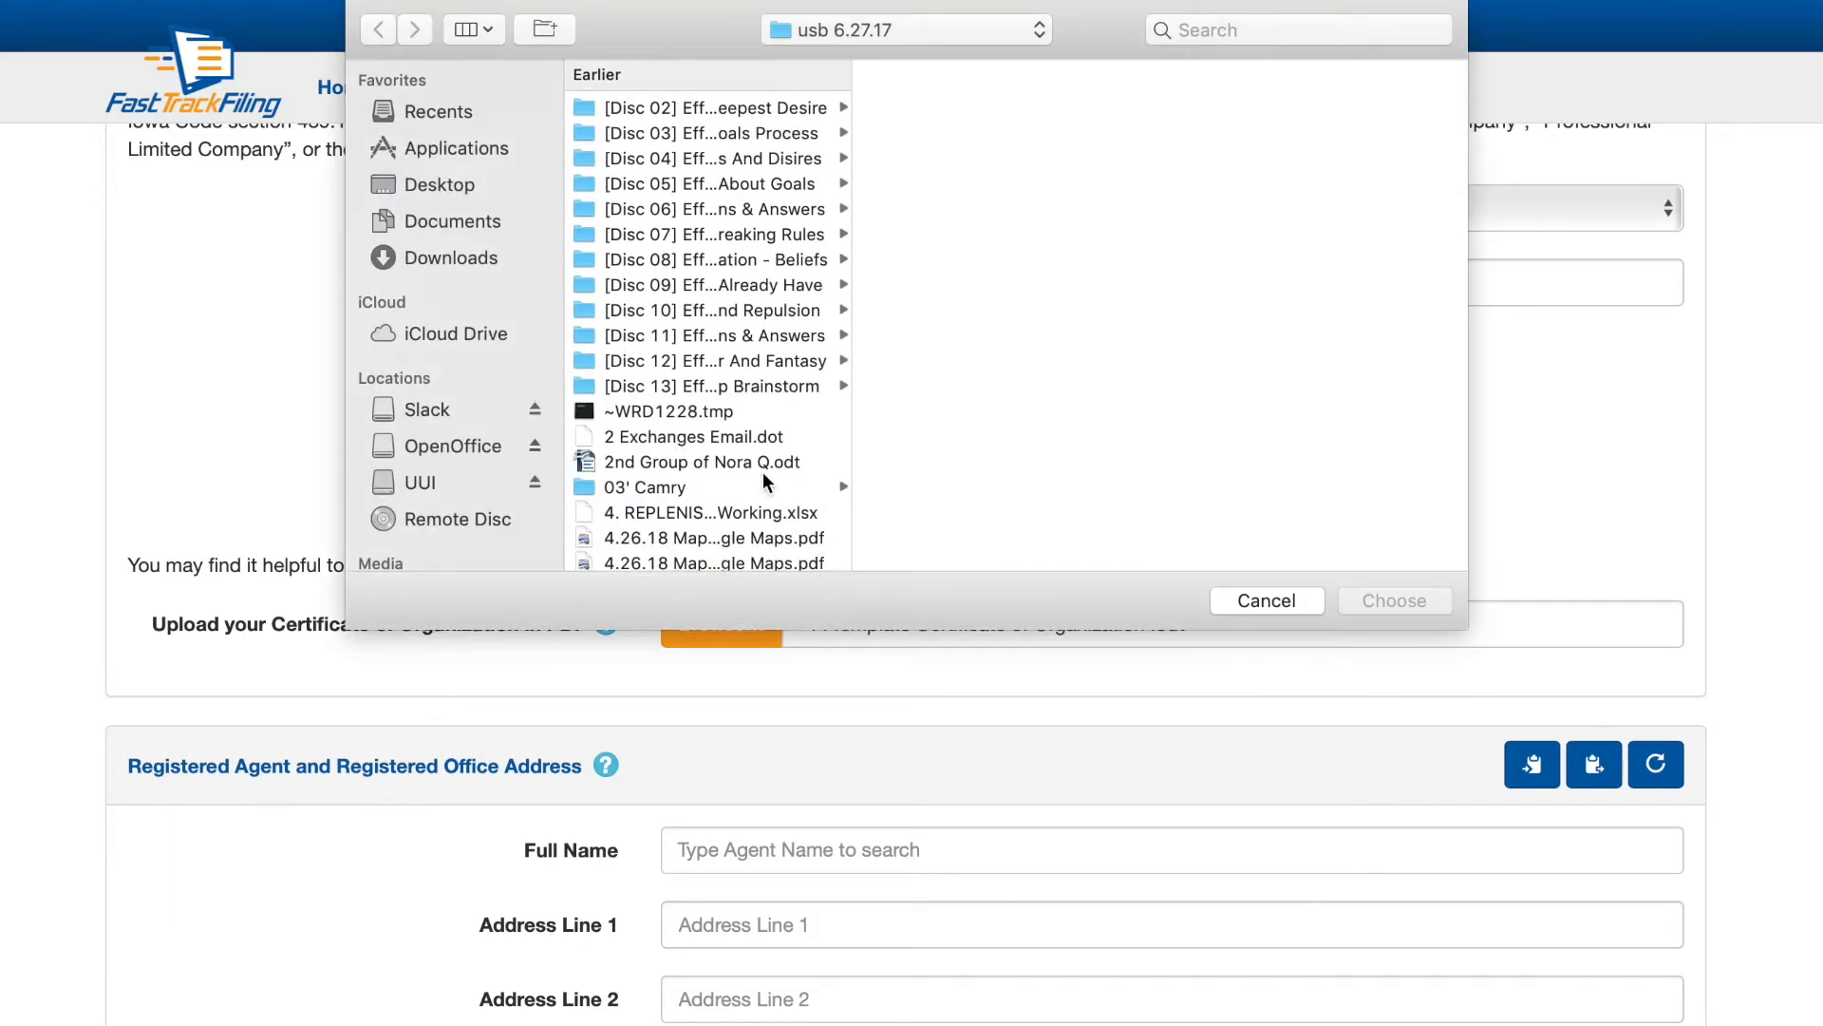
scroll(761, 471, "down", 20)
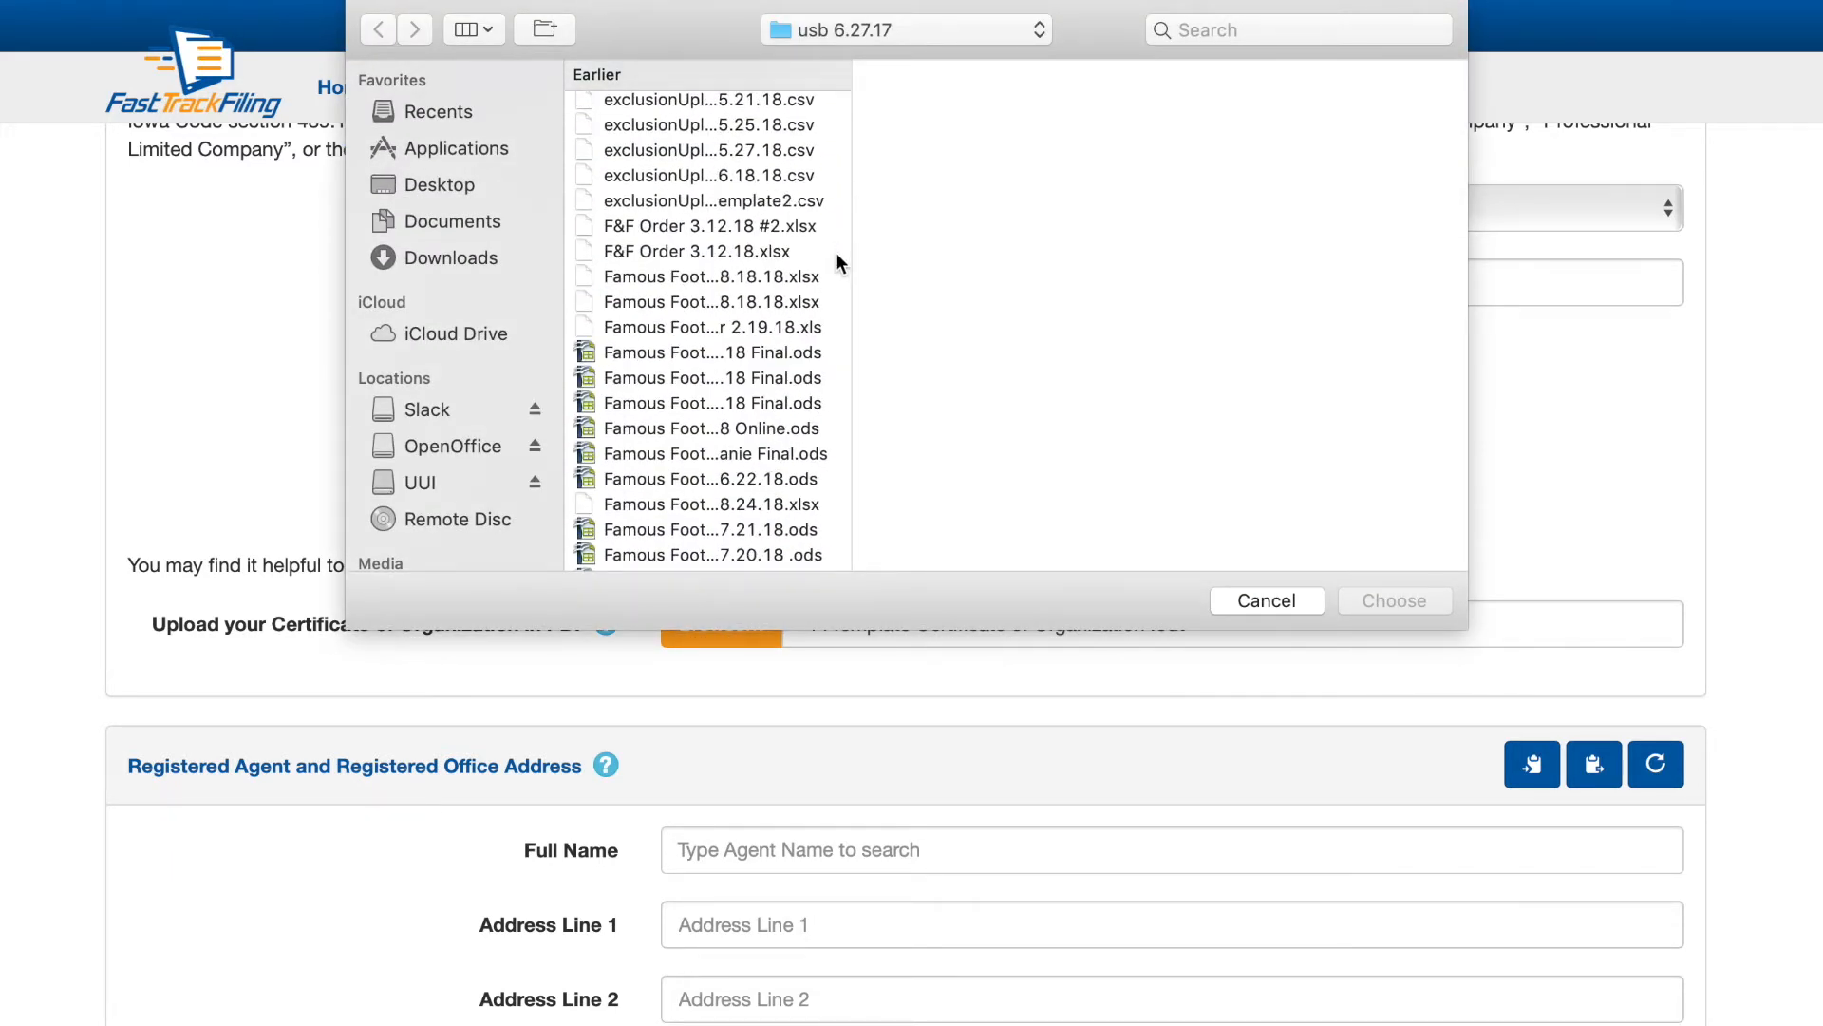
scroll(745, 401, "down", 10)
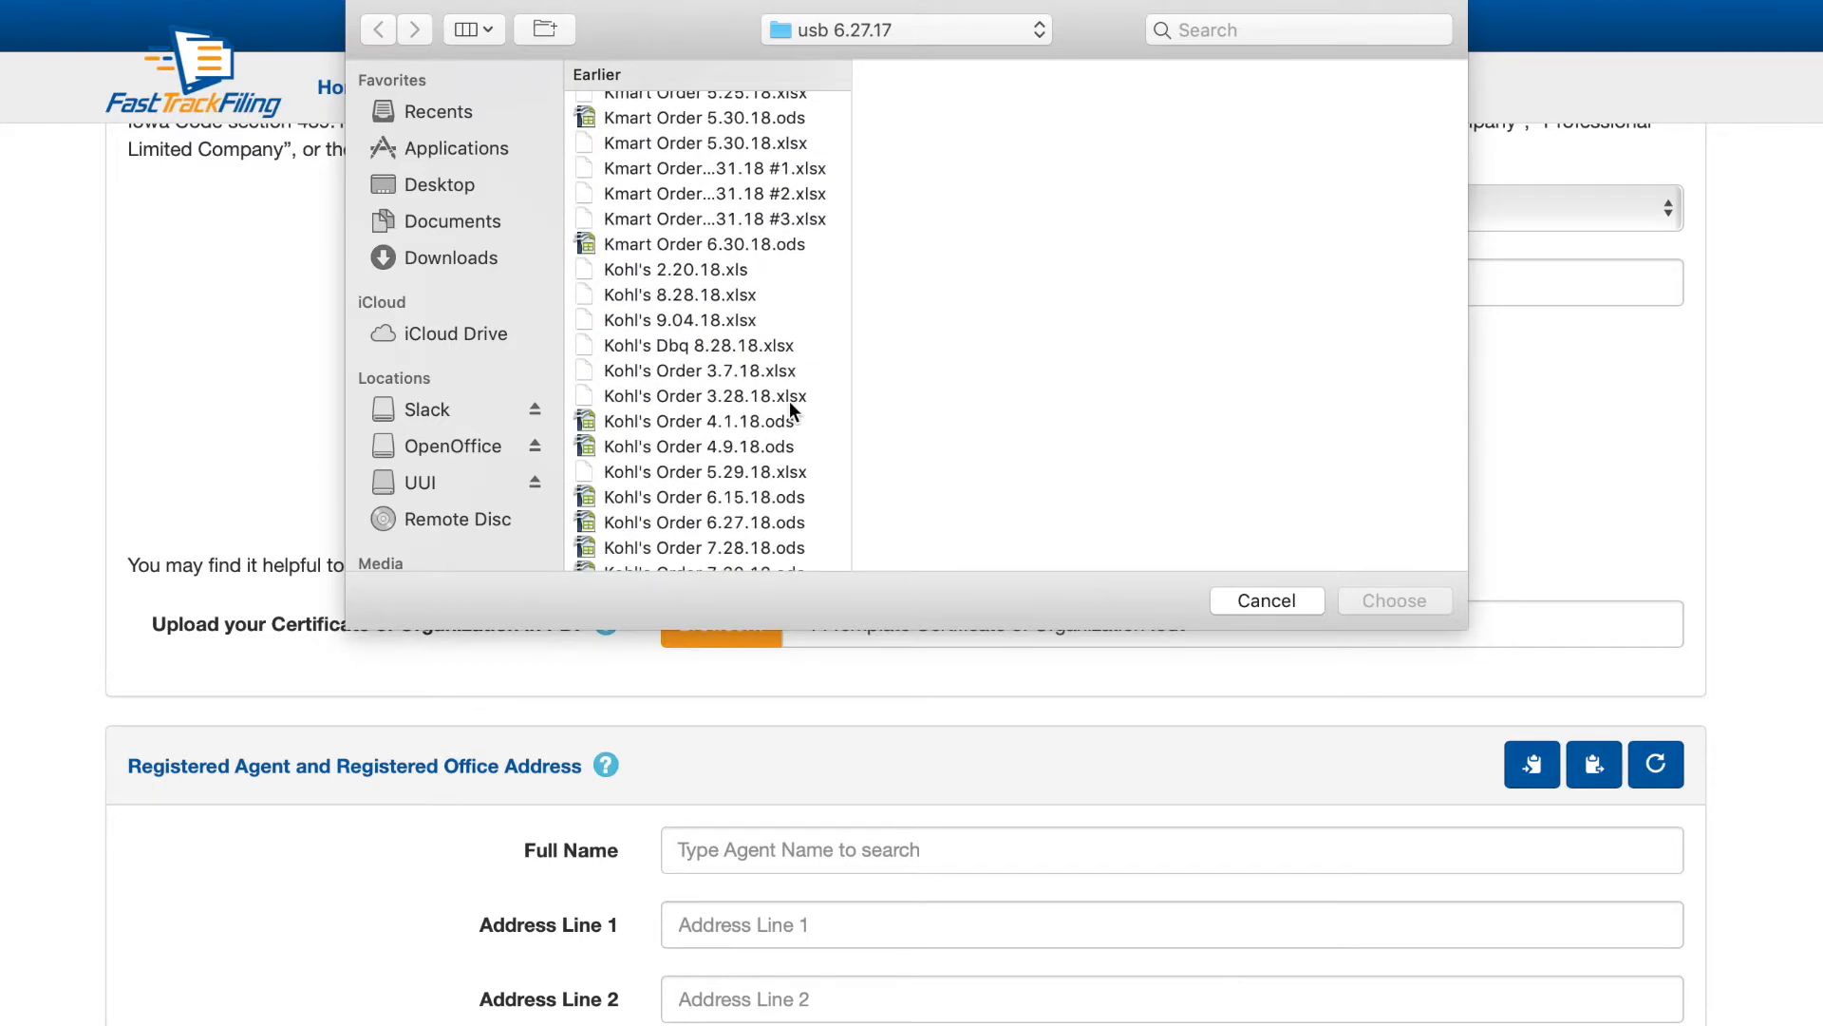
scroll(761, 413, "down", 15)
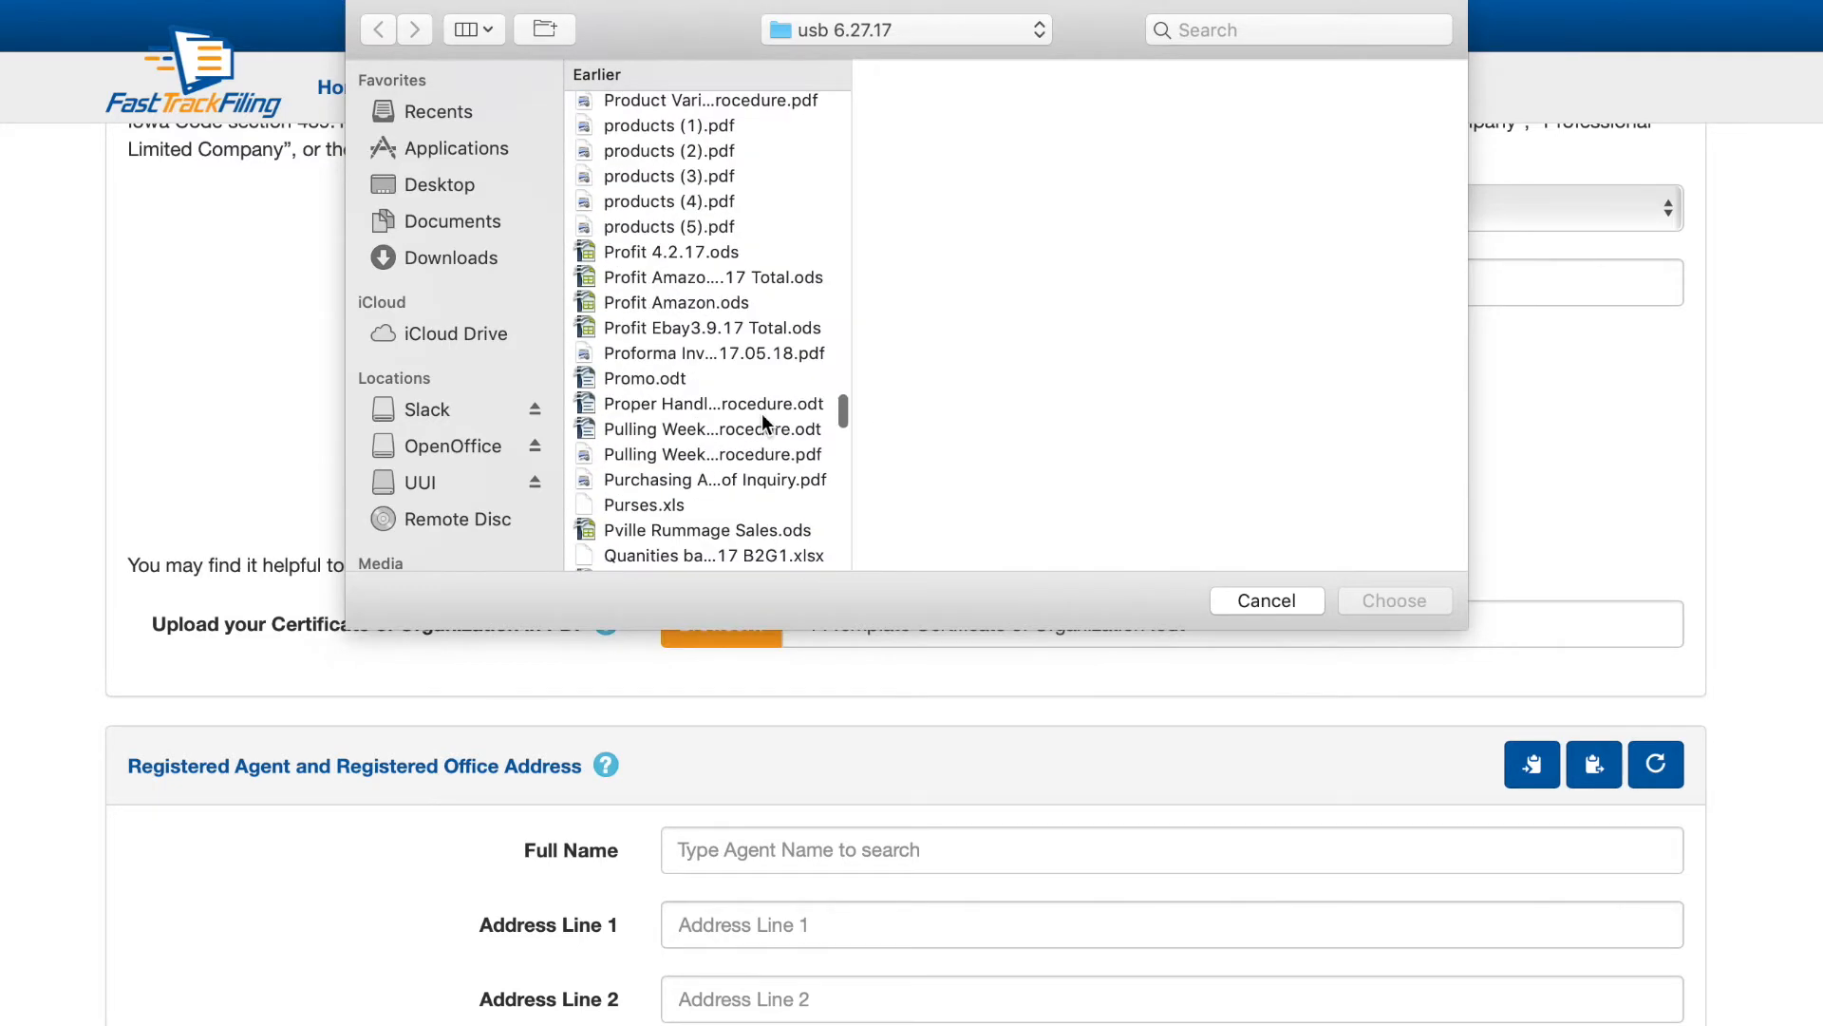
scroll(761, 413, "down", 15)
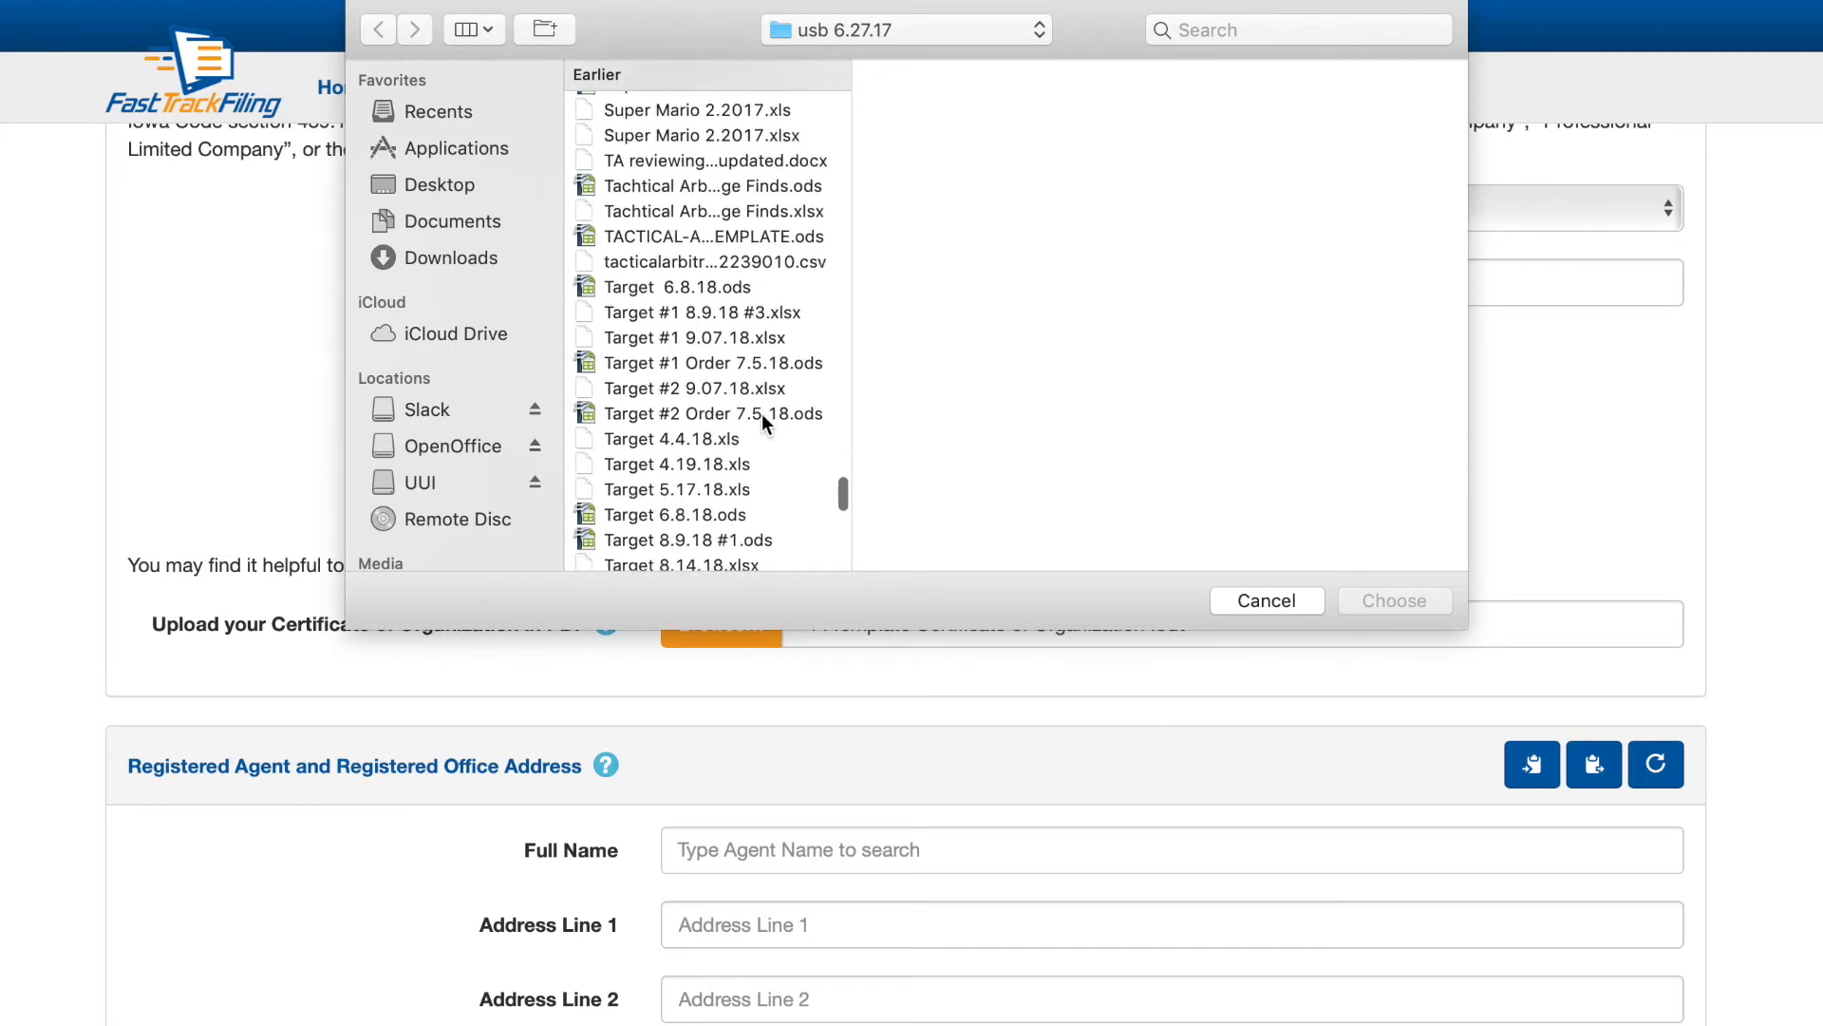
scroll(761, 413, "down", 10)
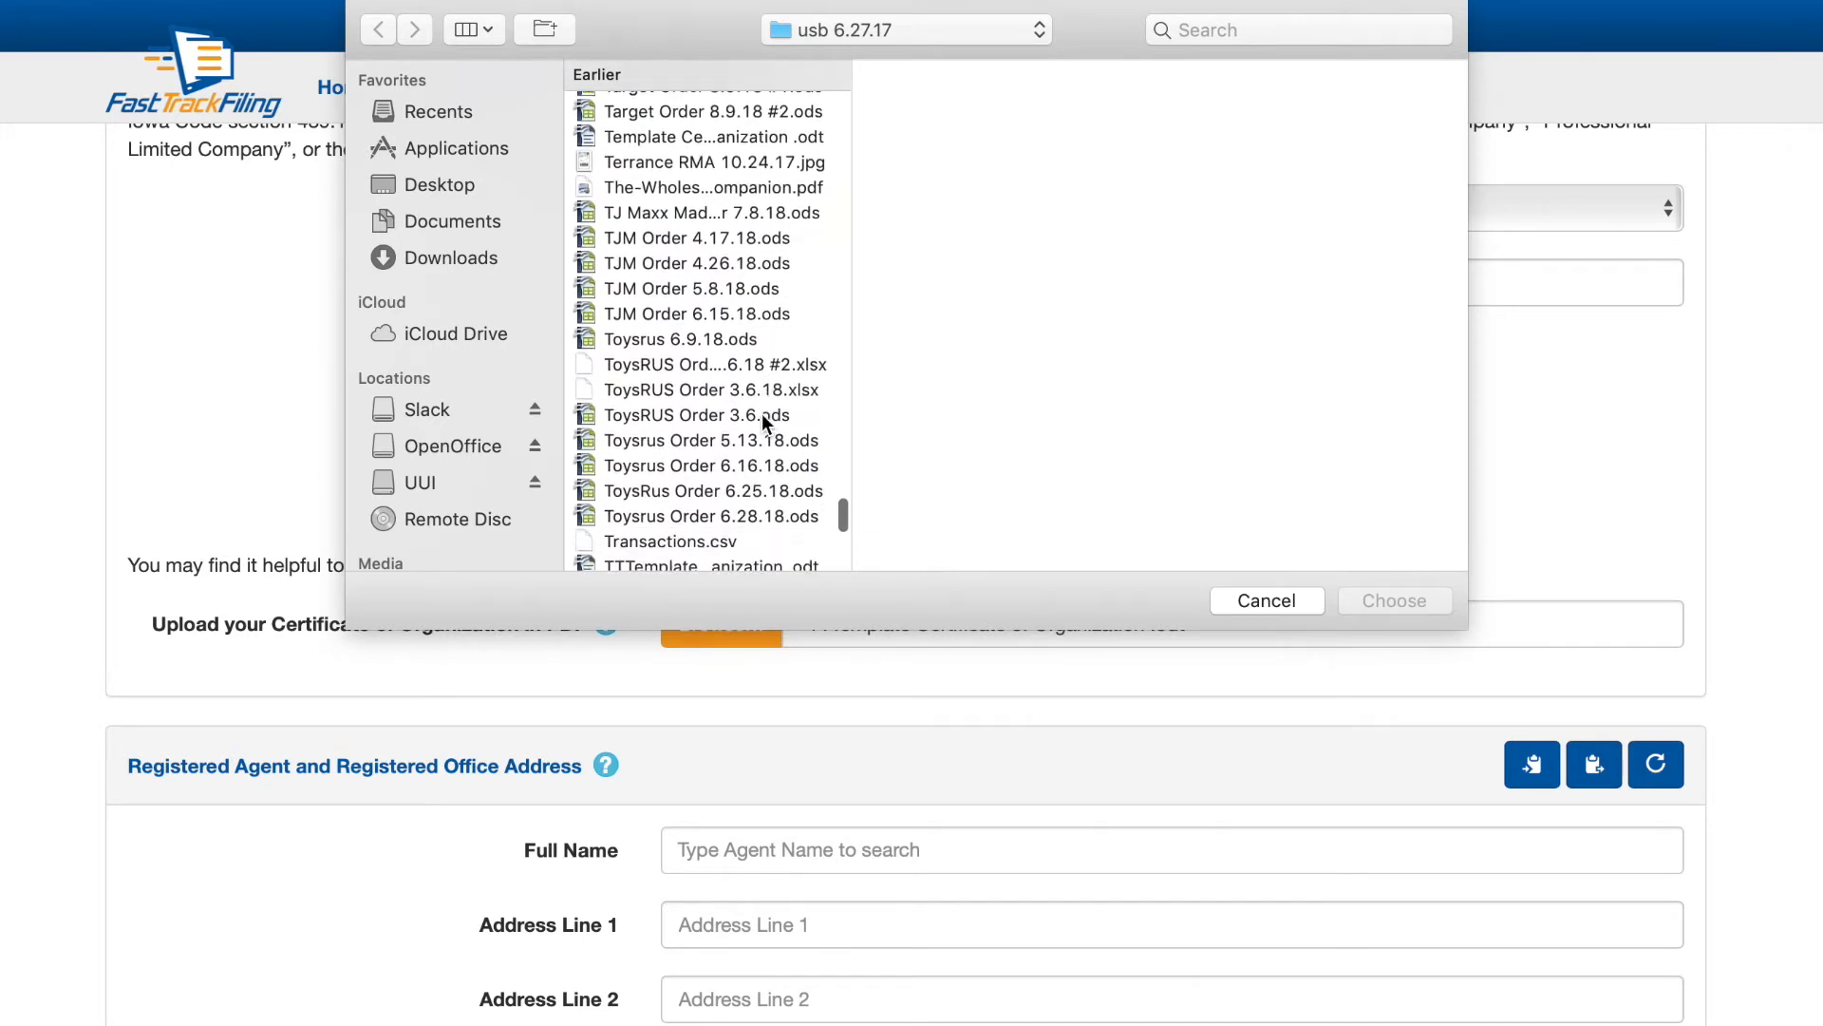
double_click(745, 404)
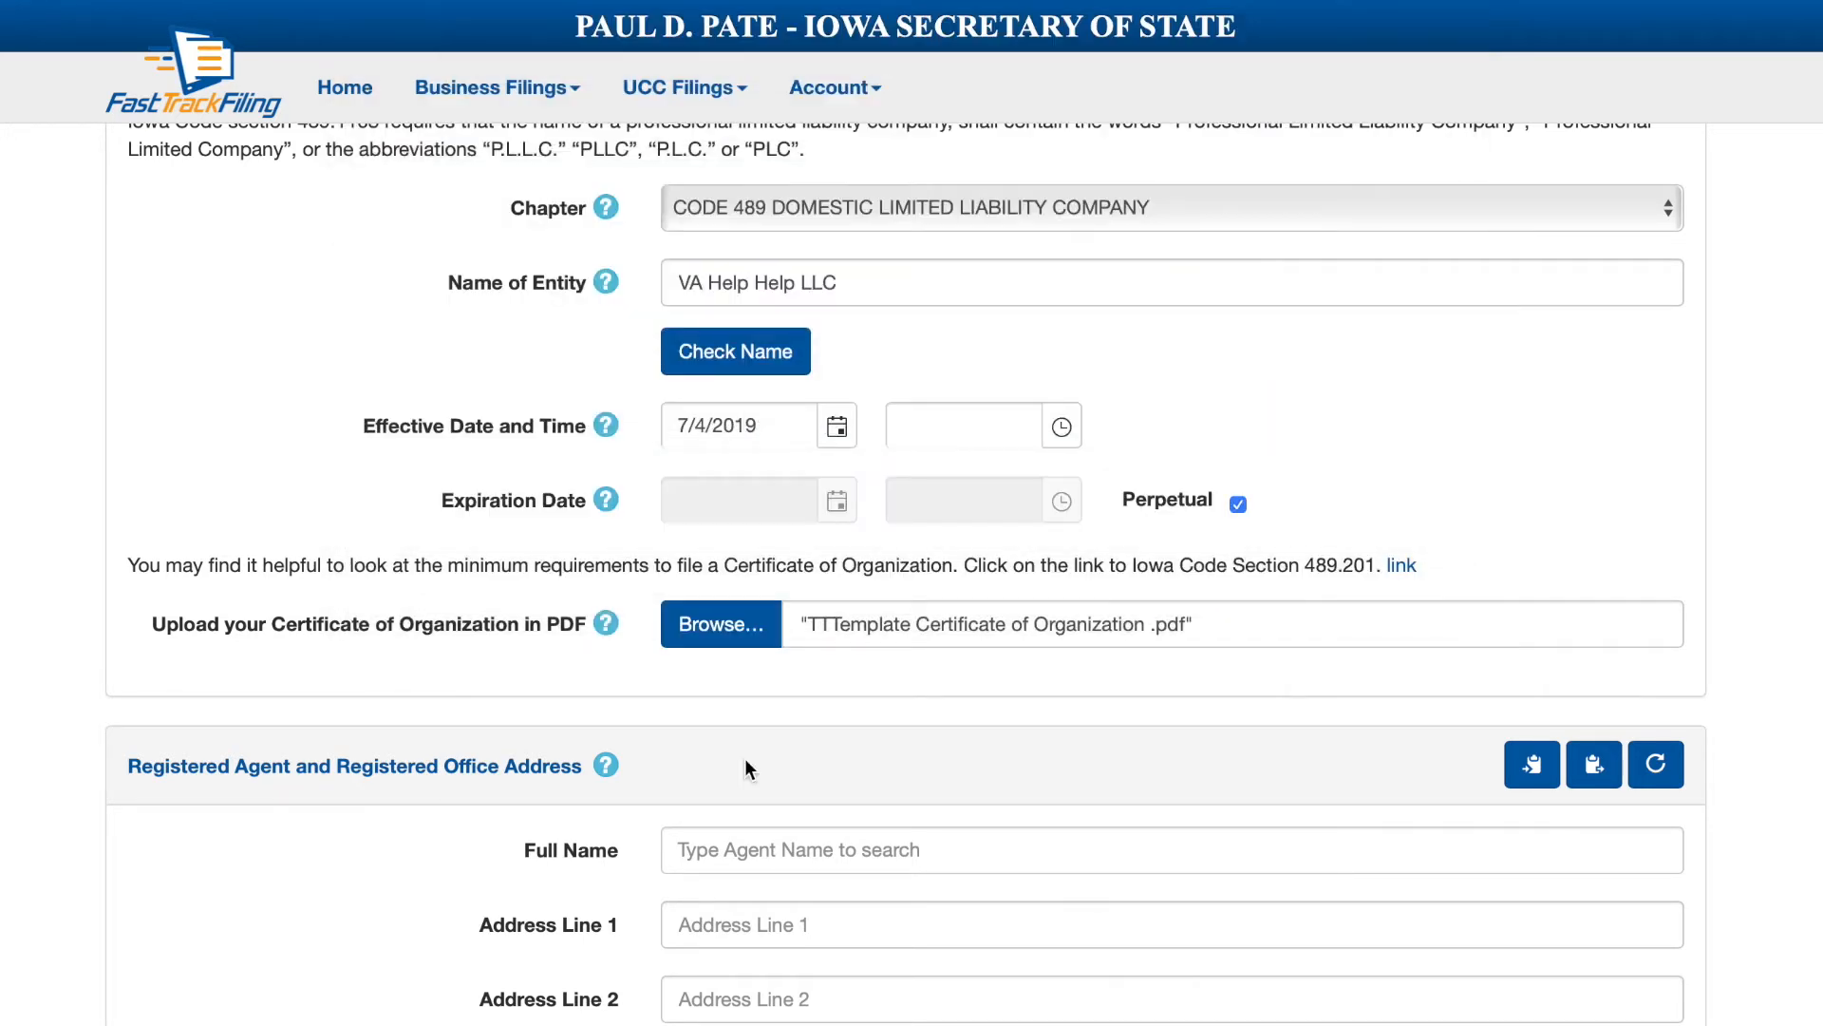
scroll(744, 758, "down", 5)
Enter the registered agent's full name and street address in Waterloo, Iowa with zip code.
left_click(750, 536)
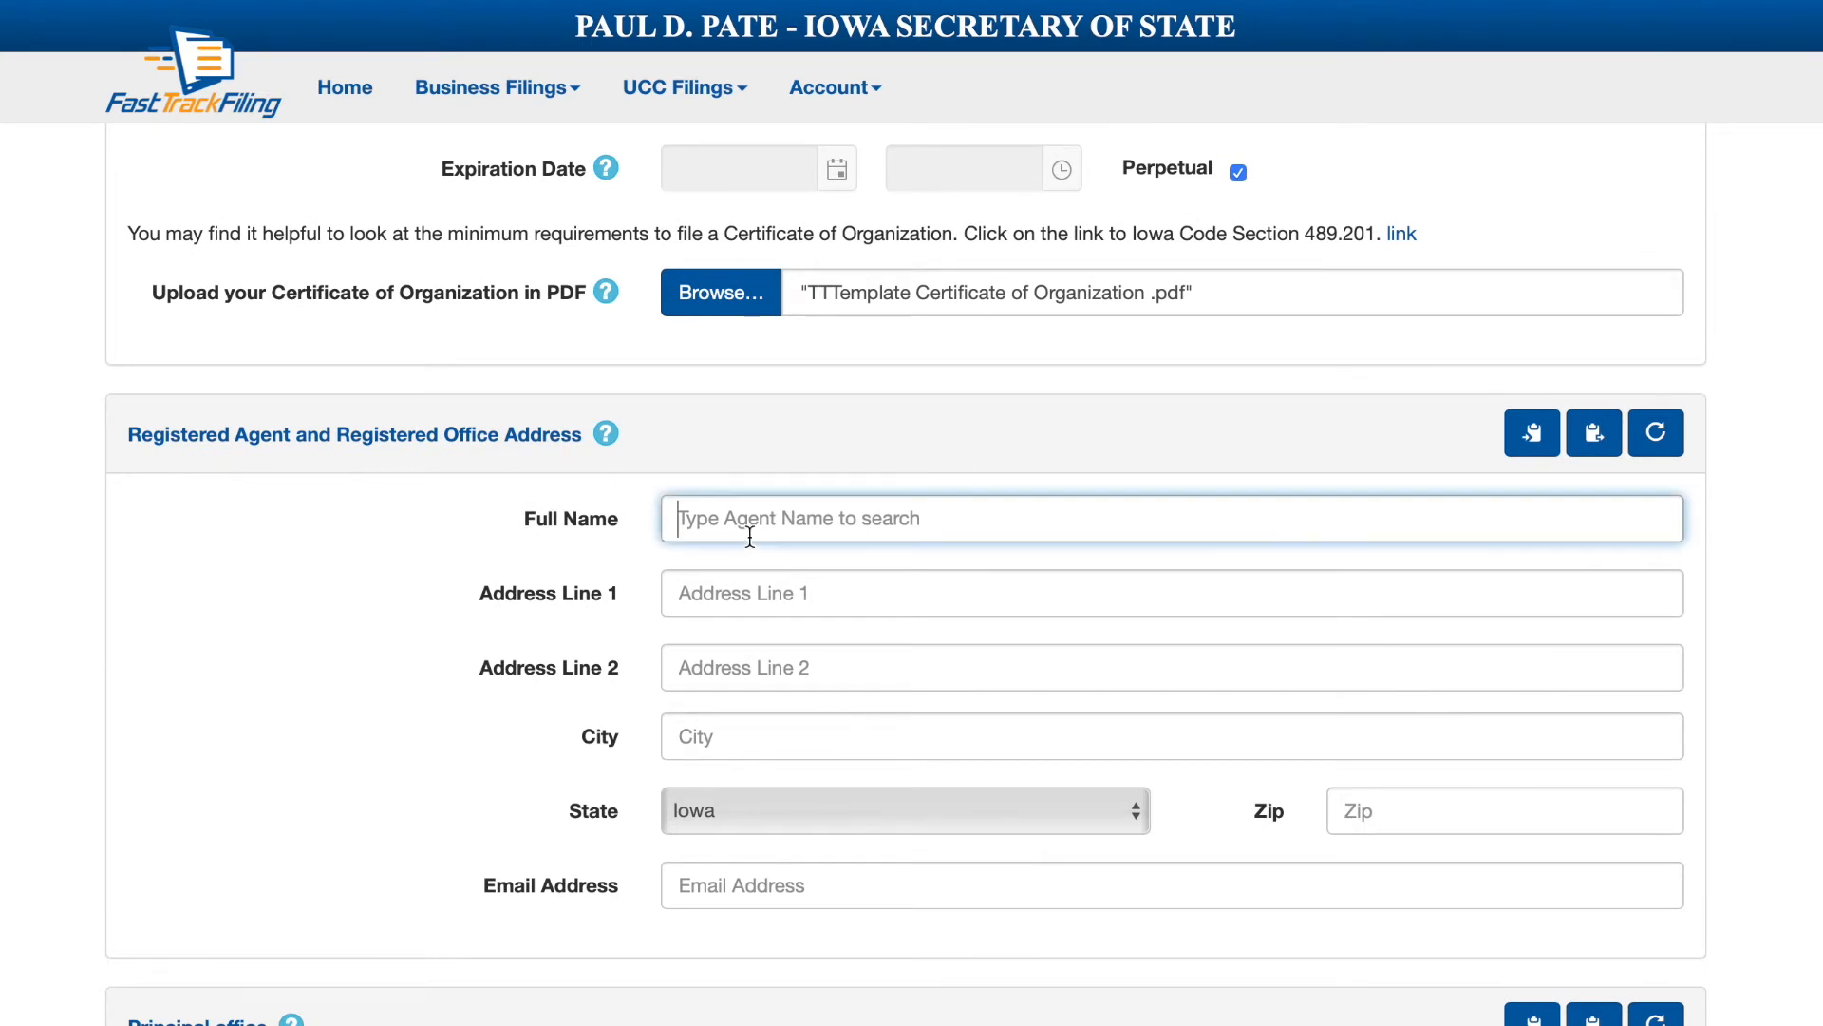
key("Tab")
scroll(699, 440, "down", 7)
left_click(699, 434)
key("Tab")
key("Tab")
type("Waterloo")
key("Tab")
type("iowa")
key("Tab")
type("52001")
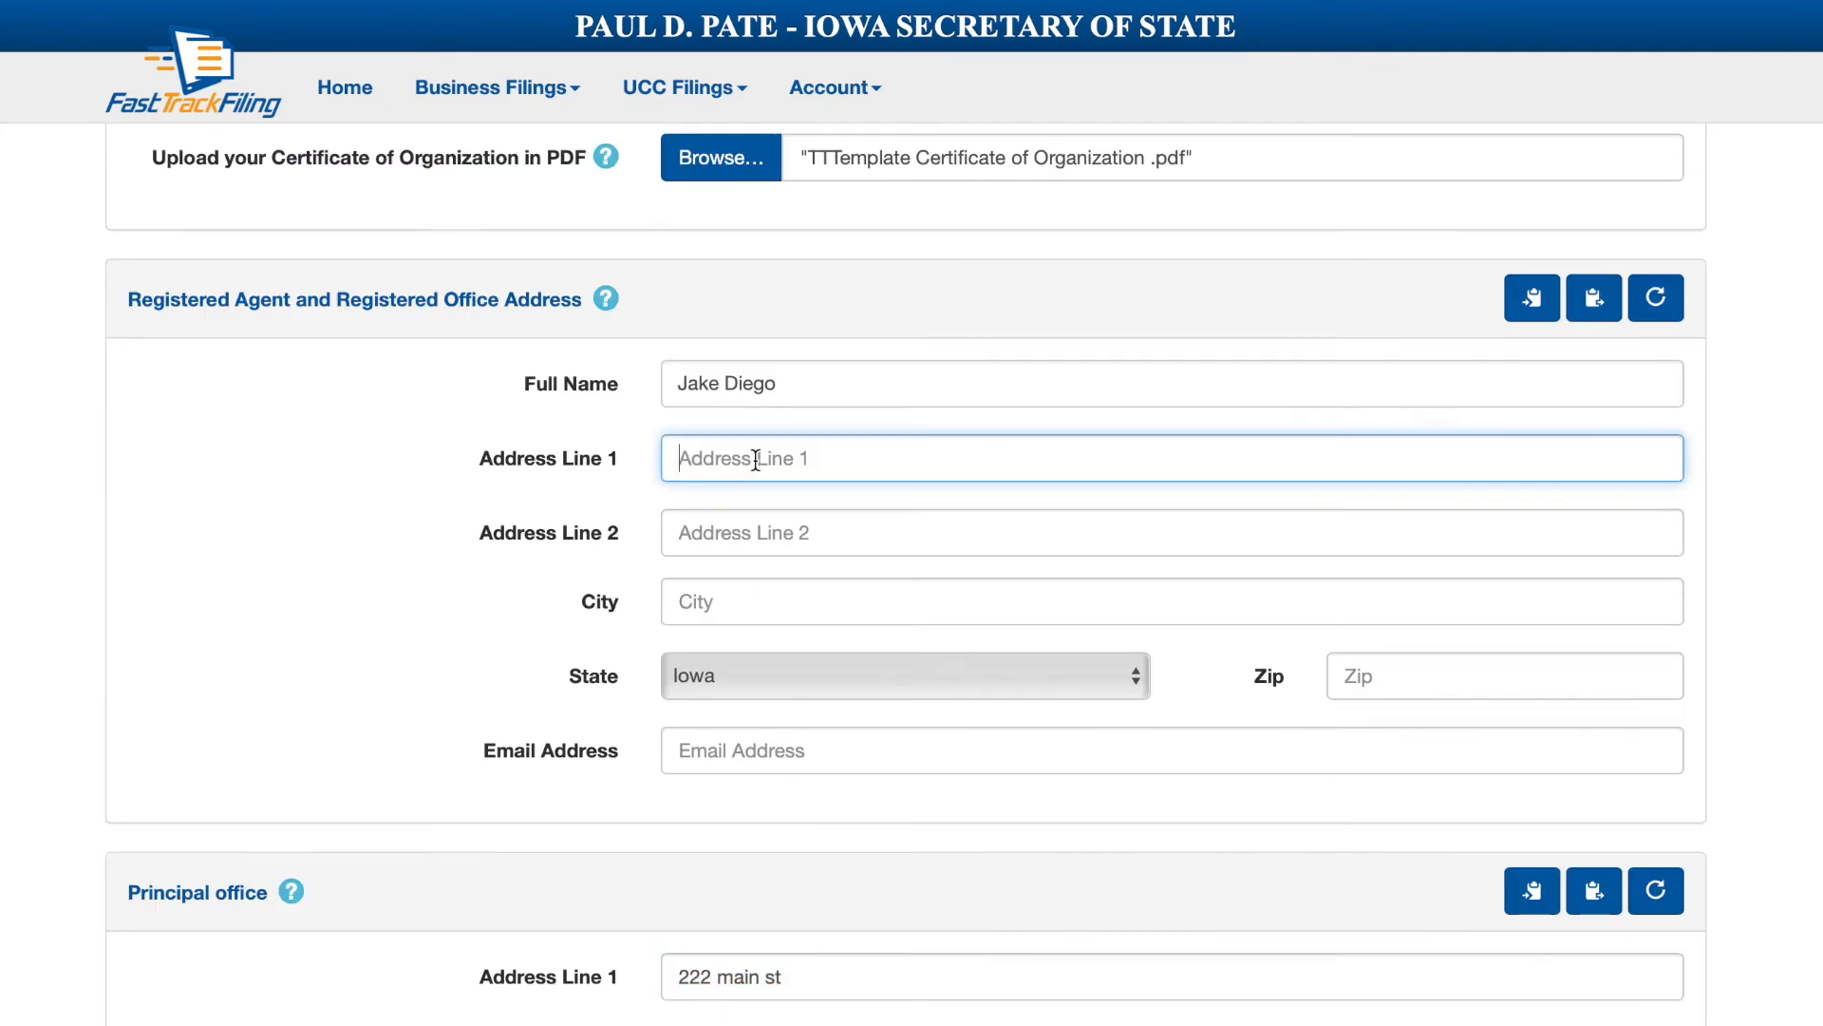
Fill in the principal office street address in Waterloo with zip, and the agent's e-mail.
key("Tab")
key("Tab")
type("Waterloo")
key("Tab")
type("52001")
left_click(795, 764)
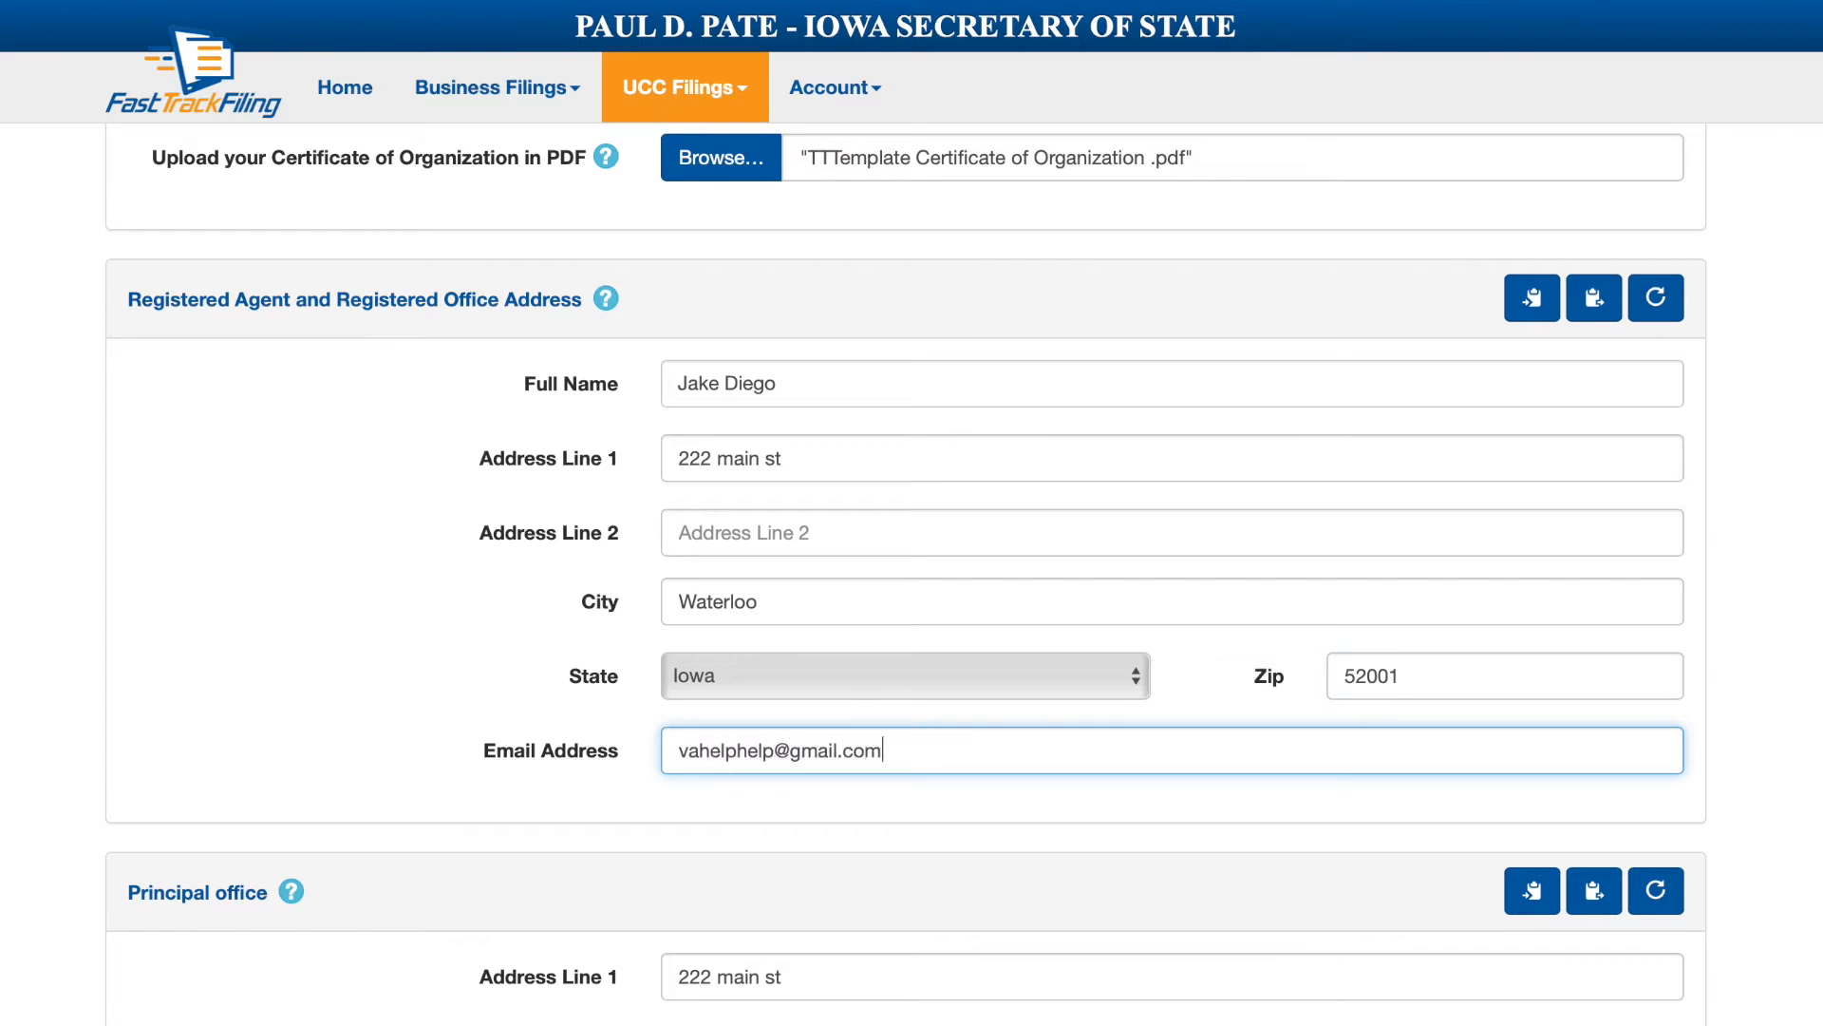
left_click_drag(917, 766, 779, 680)
Enter the organizer's full name under Signature 1.
scroll(923, 755, "down", 10)
left_click(924, 755)
left_click(232, 641)
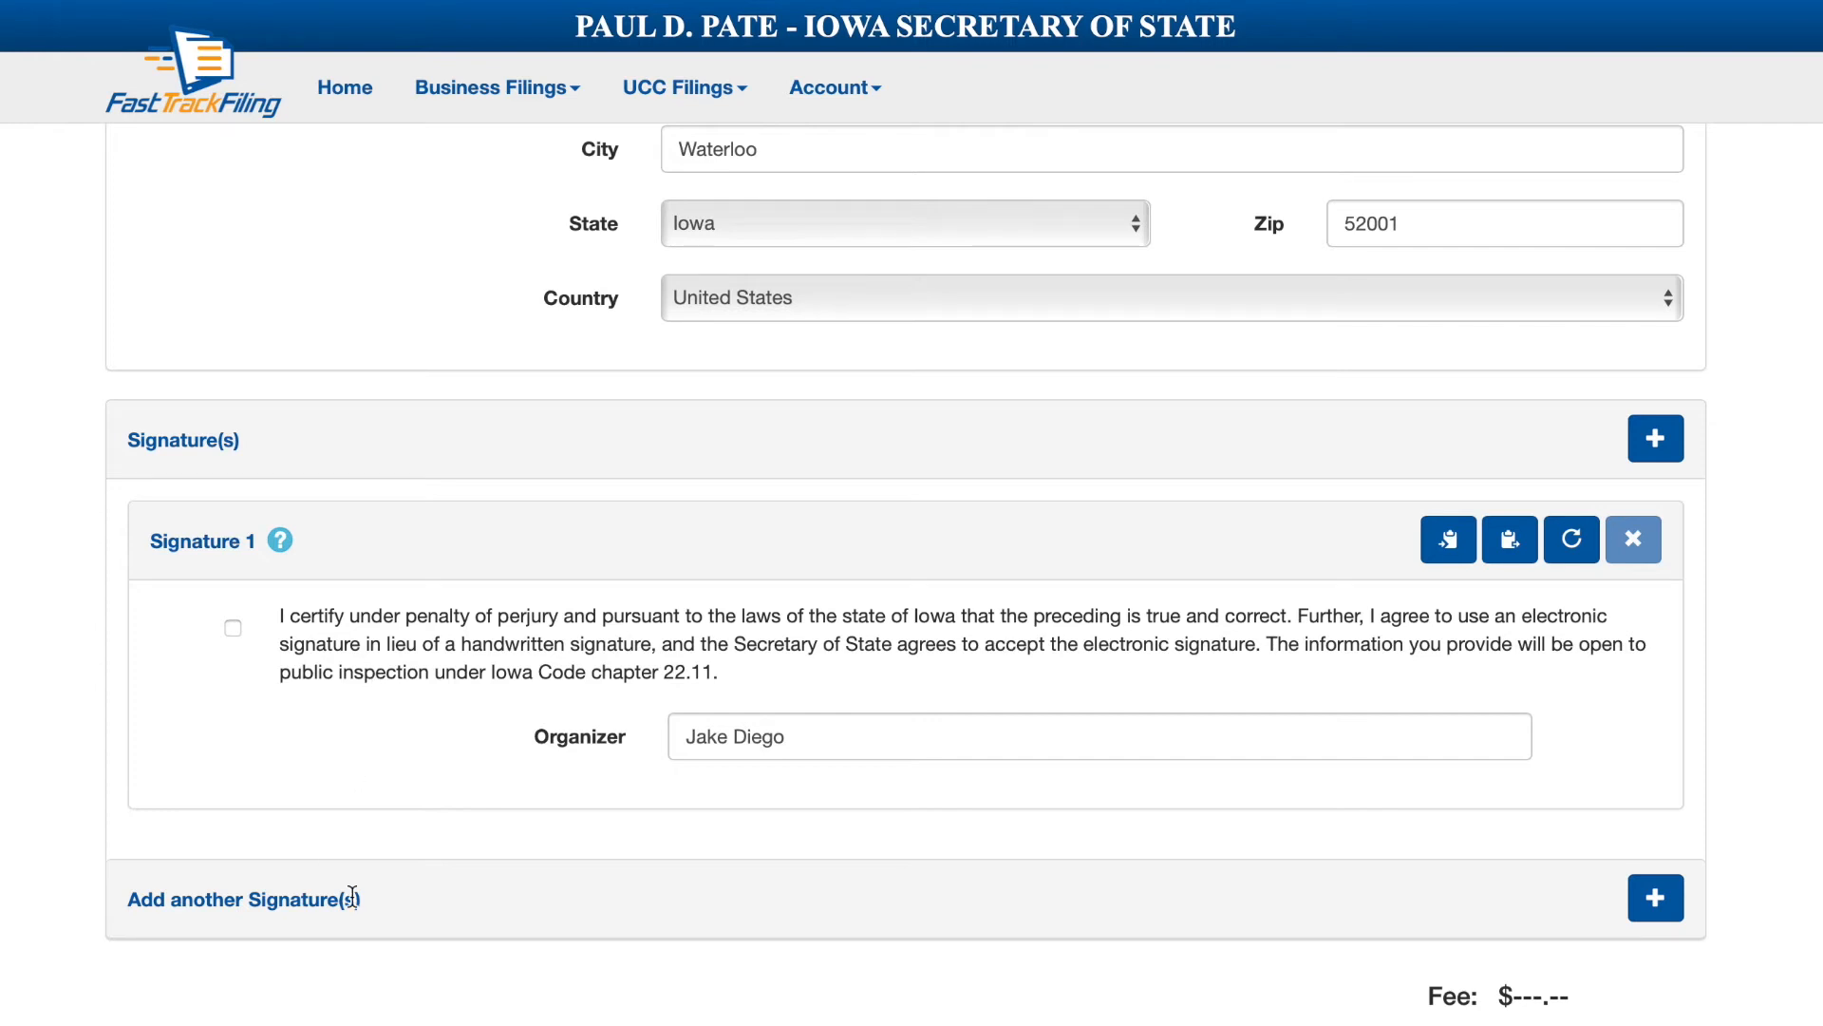
Scroll through the completed form to review the entries and the $50.00 filing fee.
scroll(673, 931, "down", 1)
scroll(677, 936, "down", 1)
scroll(677, 935, "down", 1)
scroll(677, 935, "up", 1)
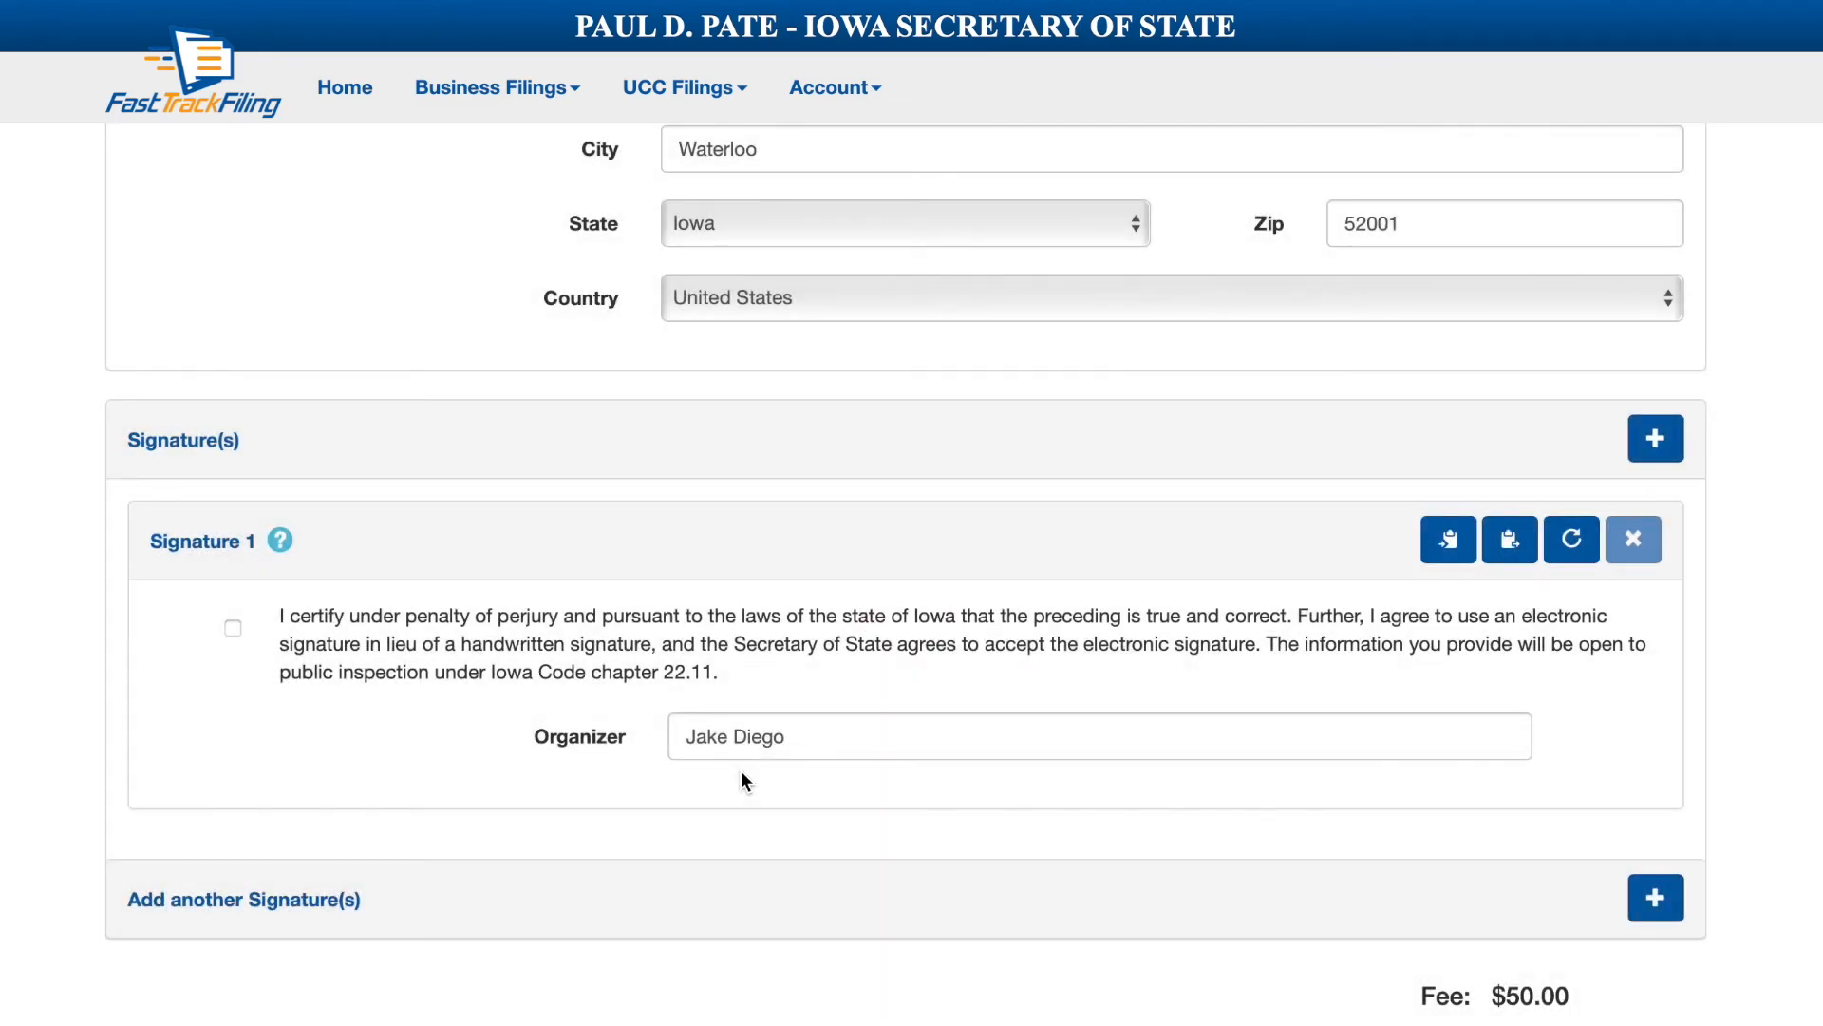
scroll(741, 771, "down", 1)
scroll(741, 771, "up", 1)
scroll(287, 655, "up", 10)
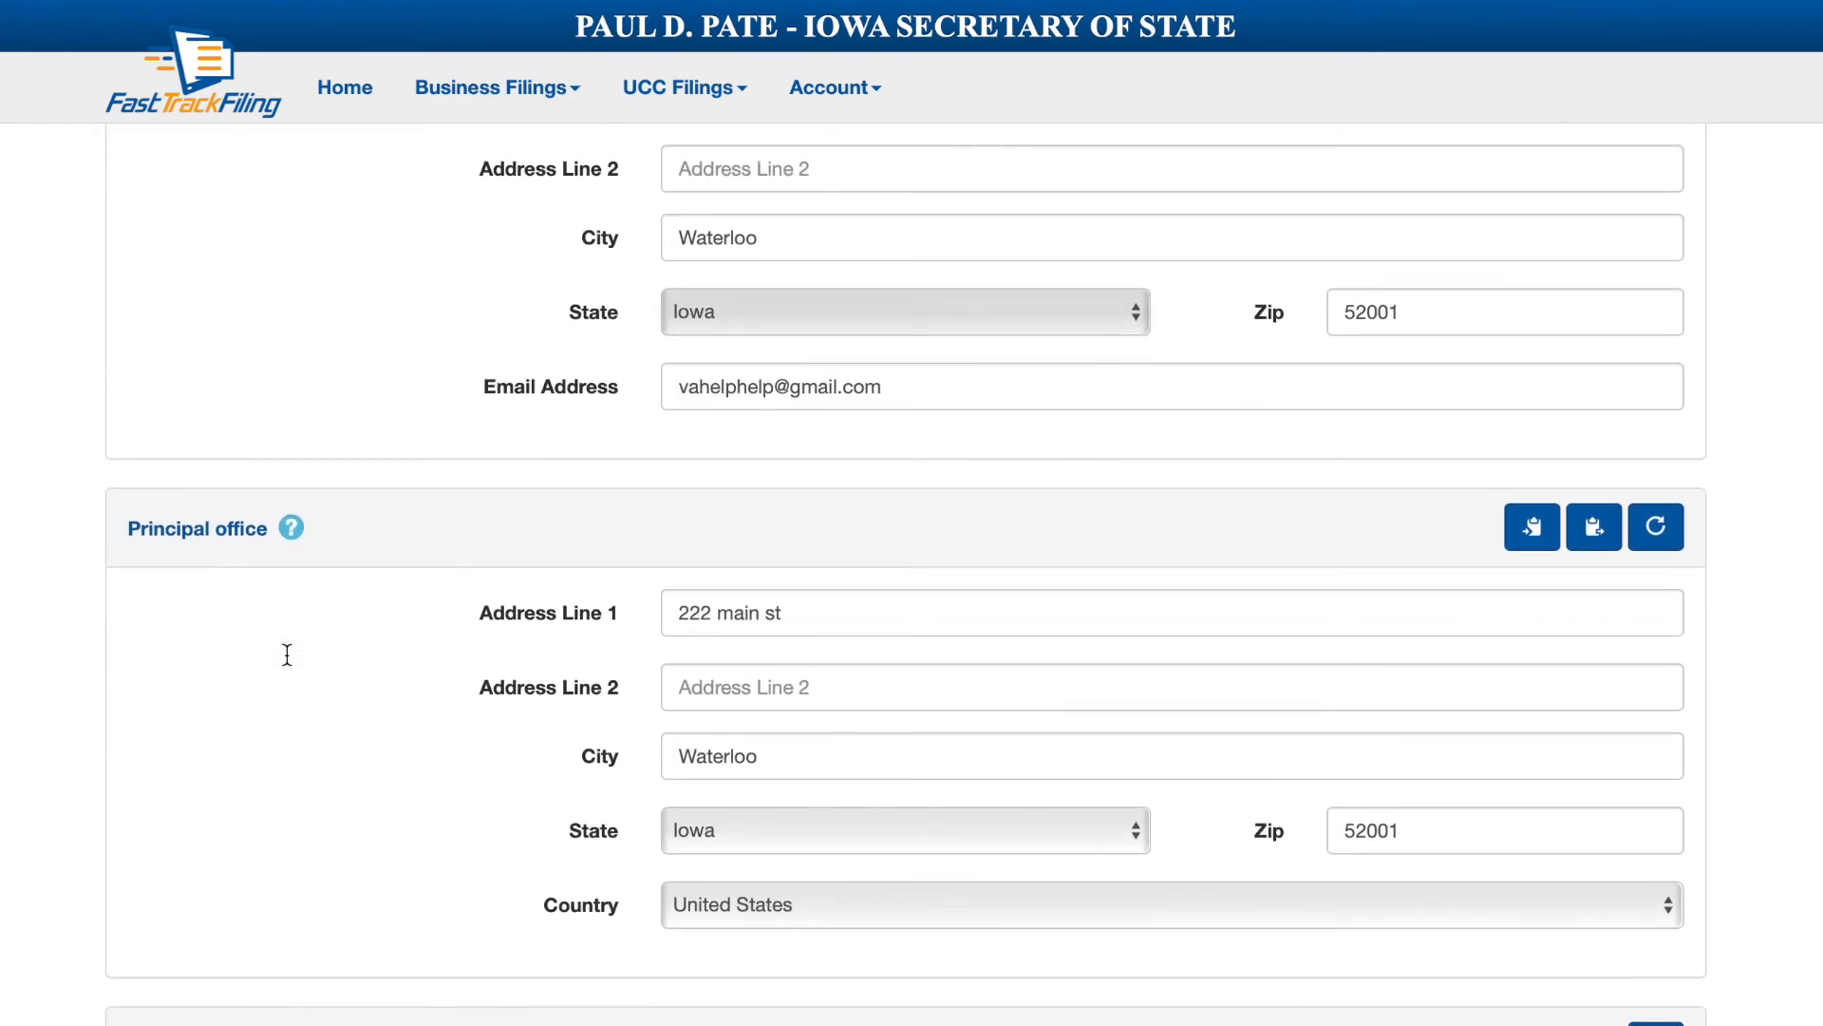
scroll(287, 655, "up", 8)
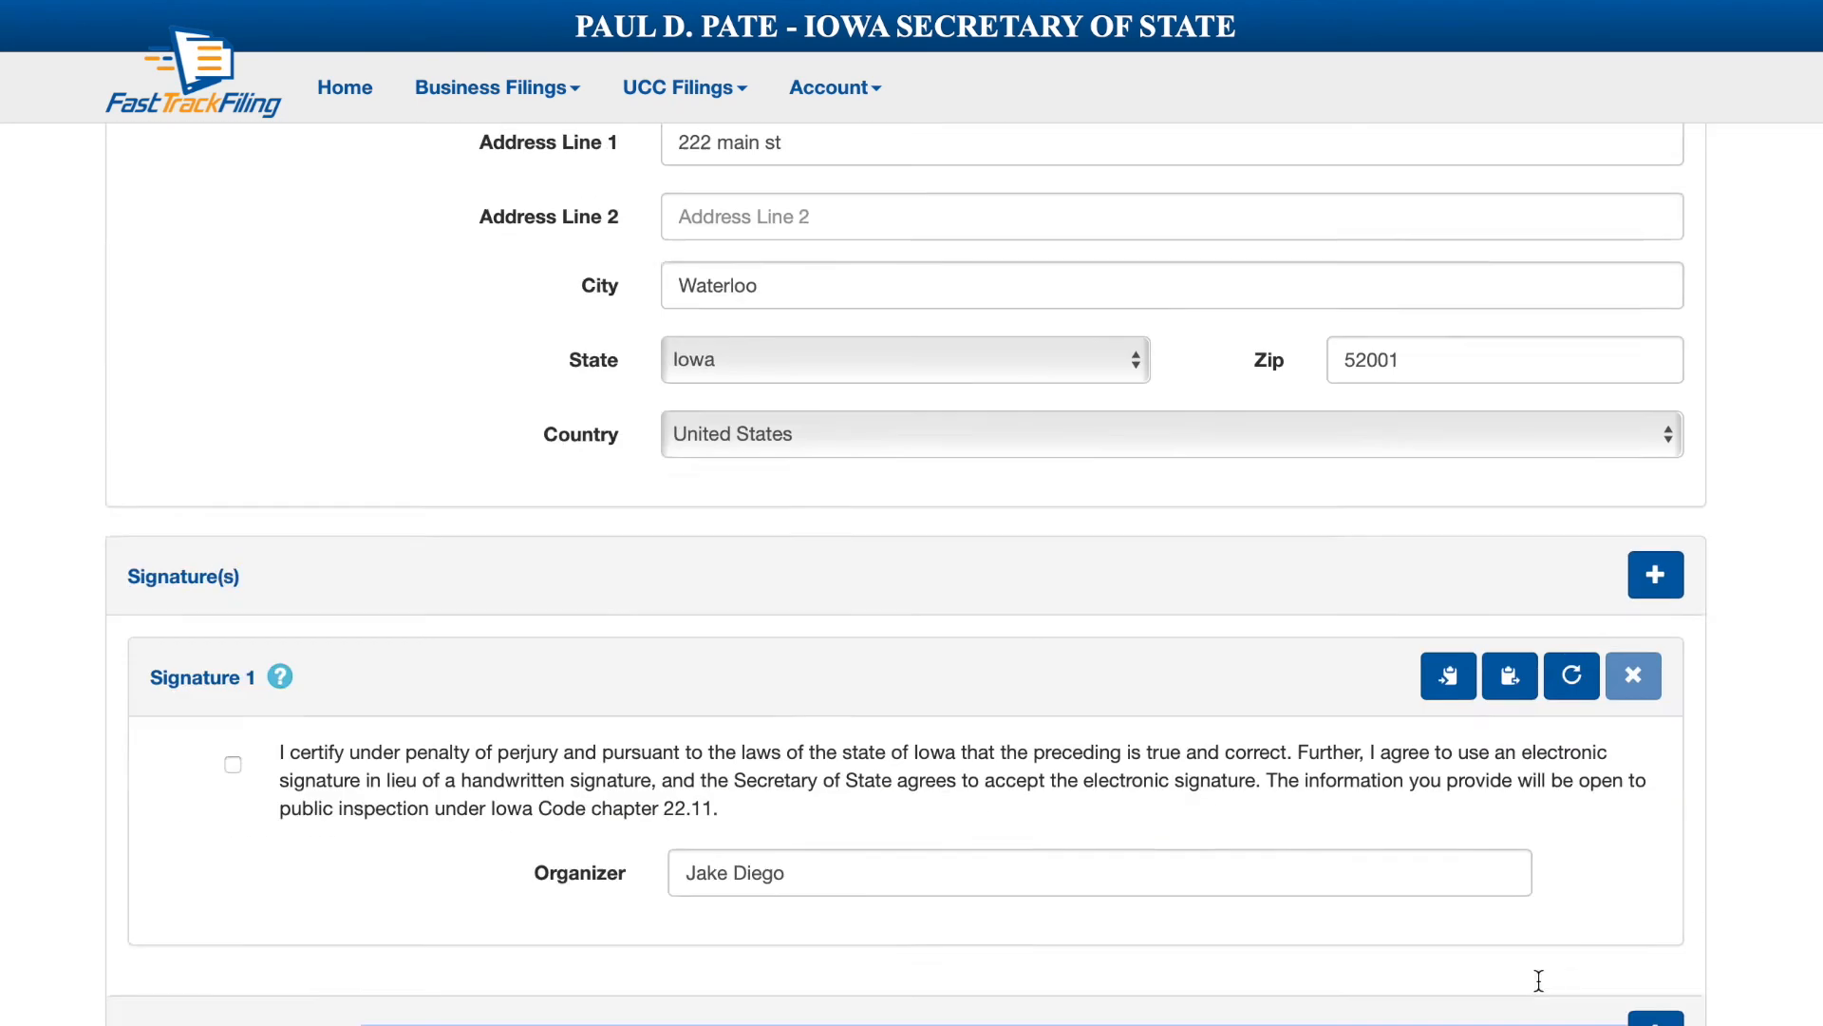
scroll(1539, 981, "up", 3)
scroll(1538, 981, "down", 4)
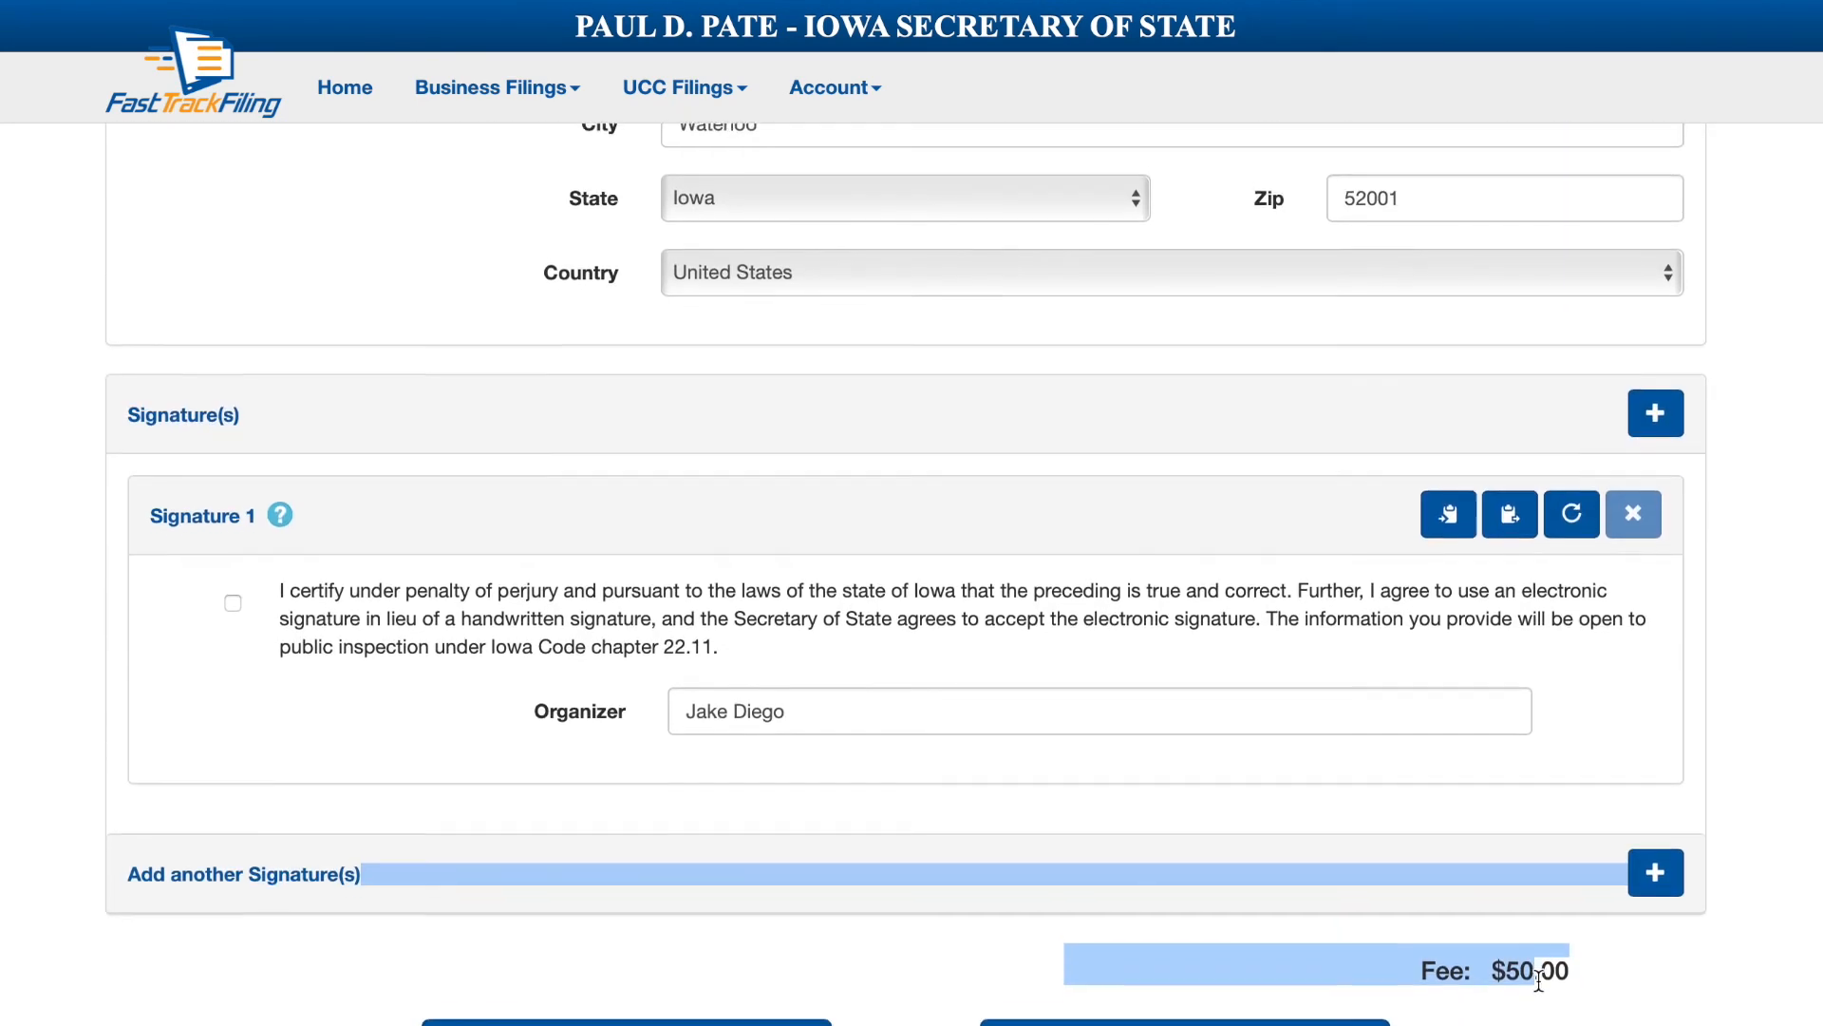
scroll(1538, 981, "up", 1)
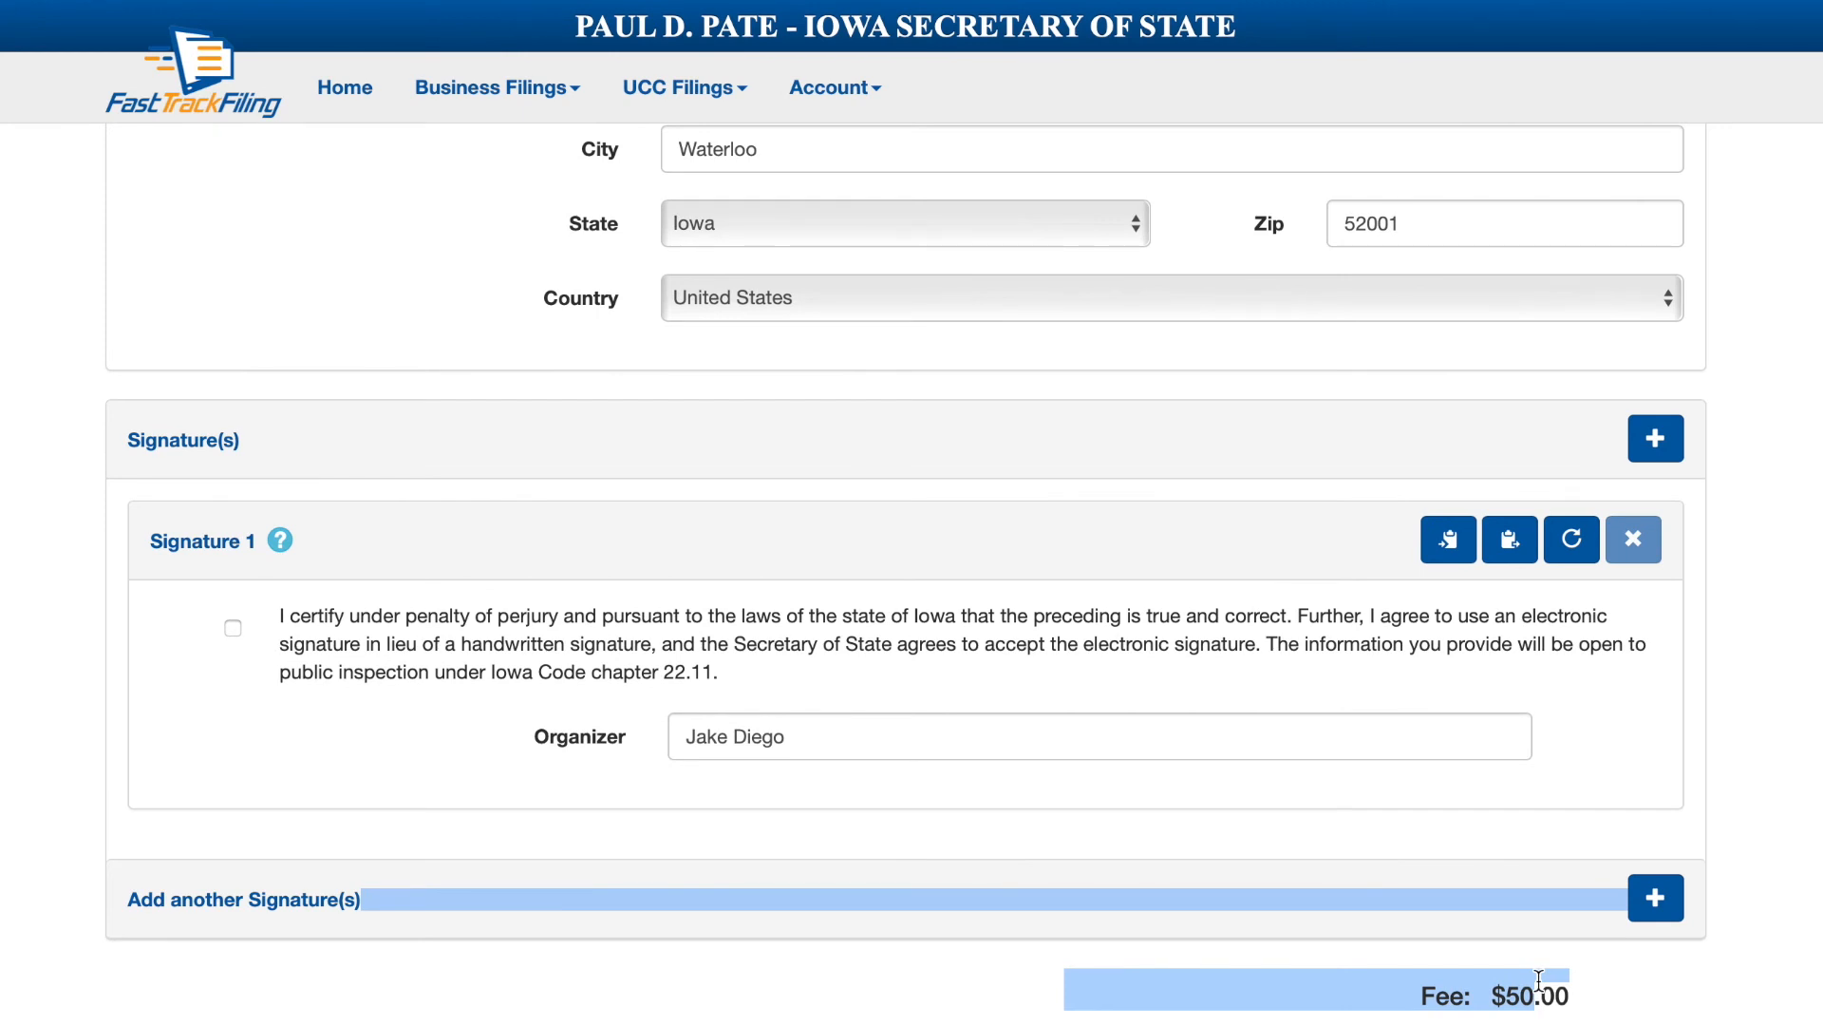